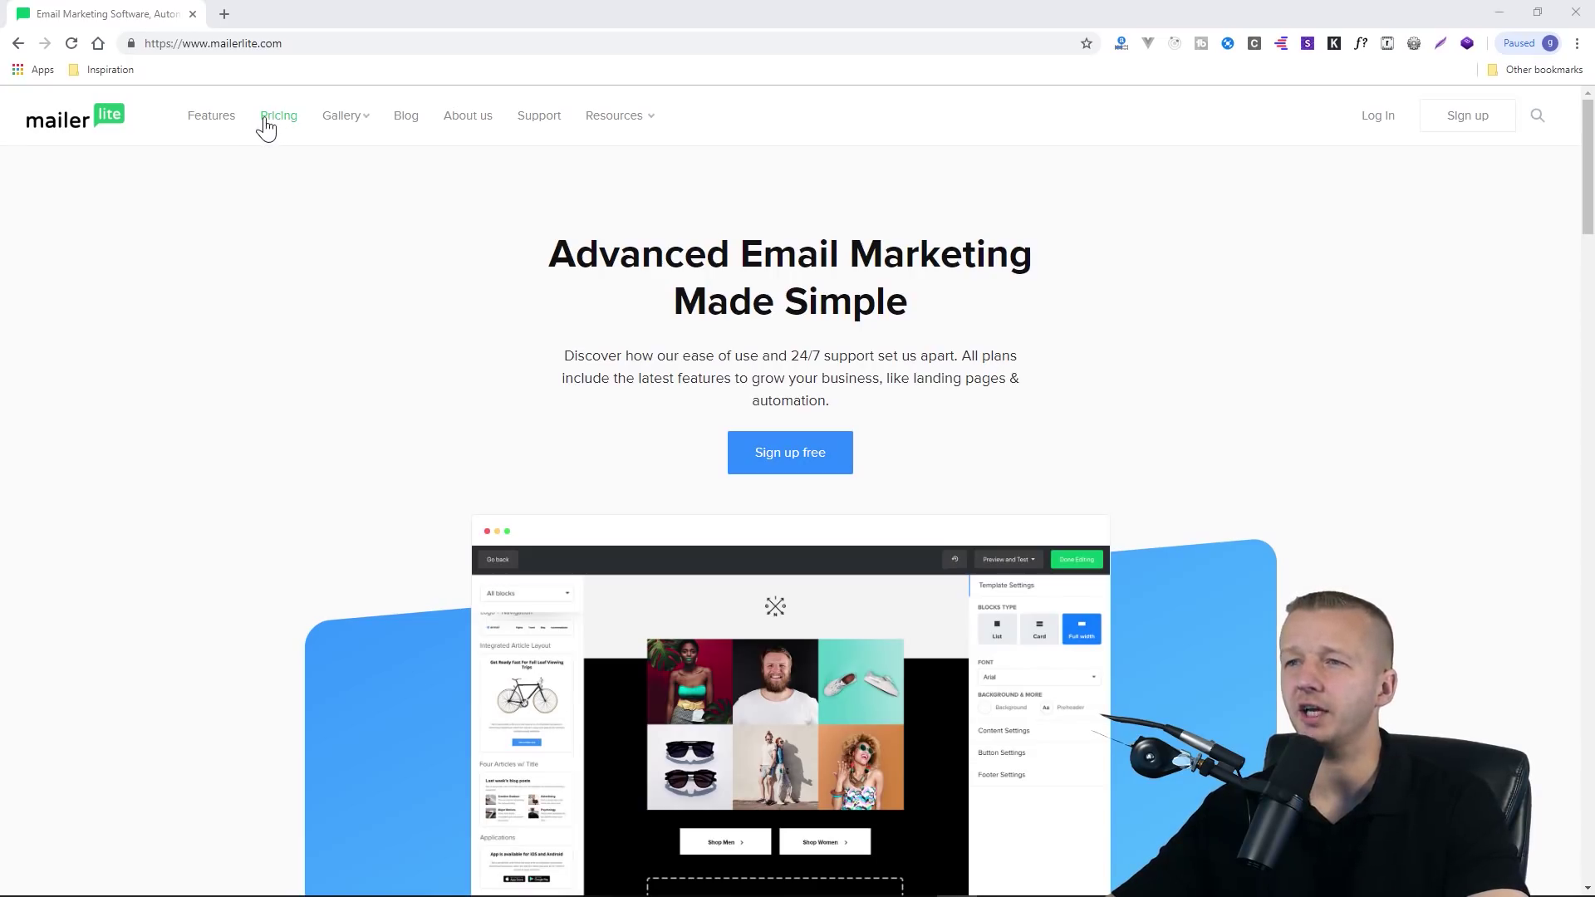
Review the Free plan's price and 12,000 emails/month allowance on the Pricing page
click(265, 126)
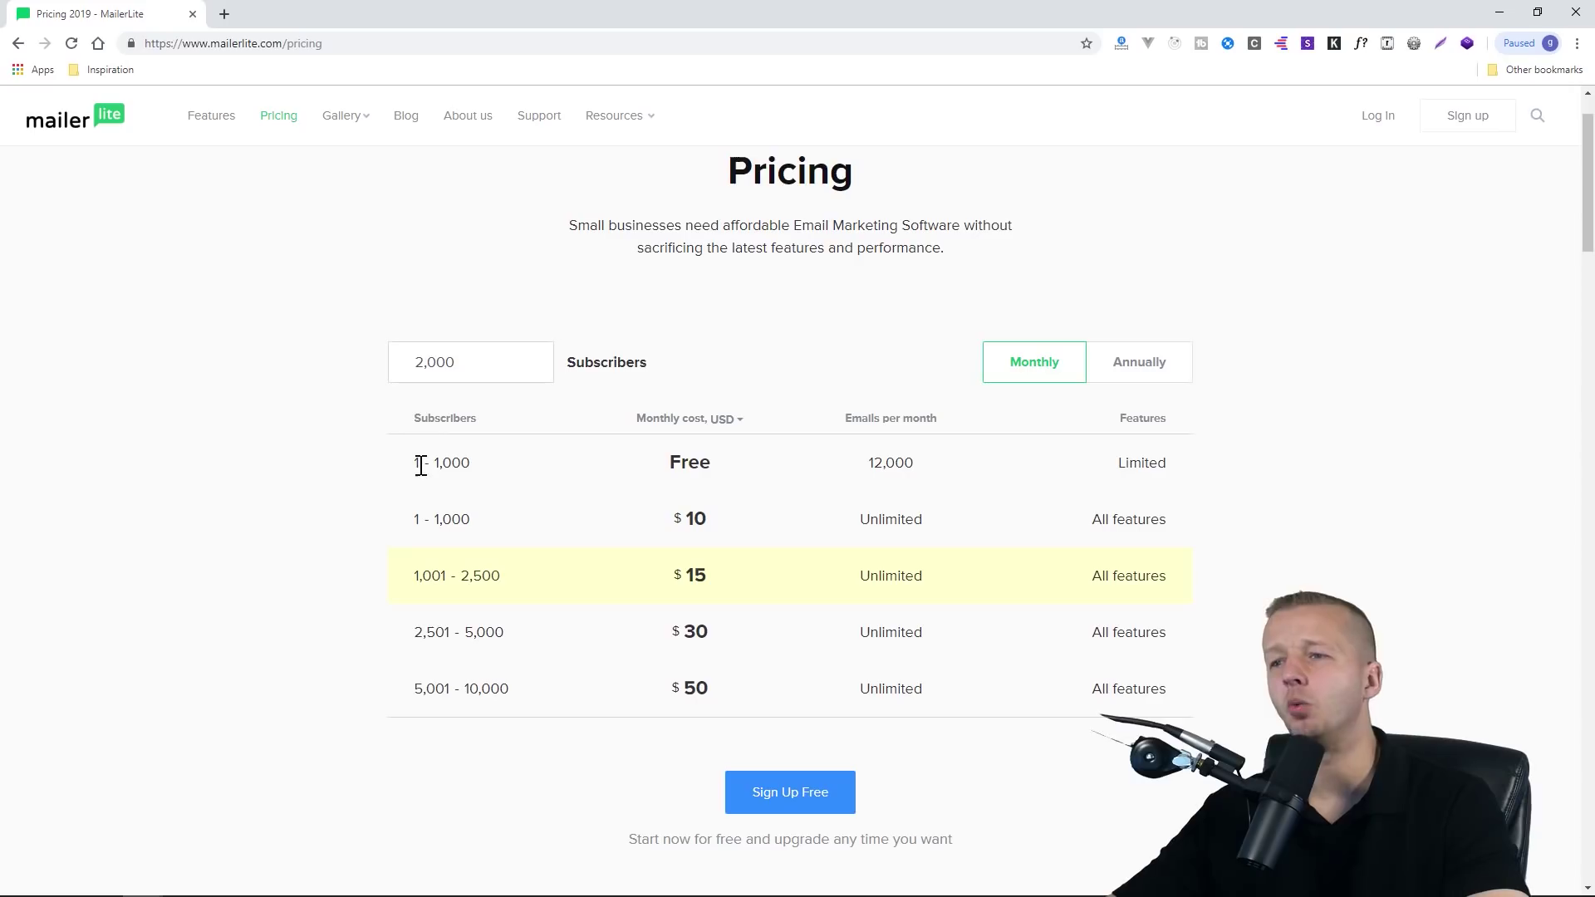
double_click(698, 462)
drag(870, 465, 915, 458)
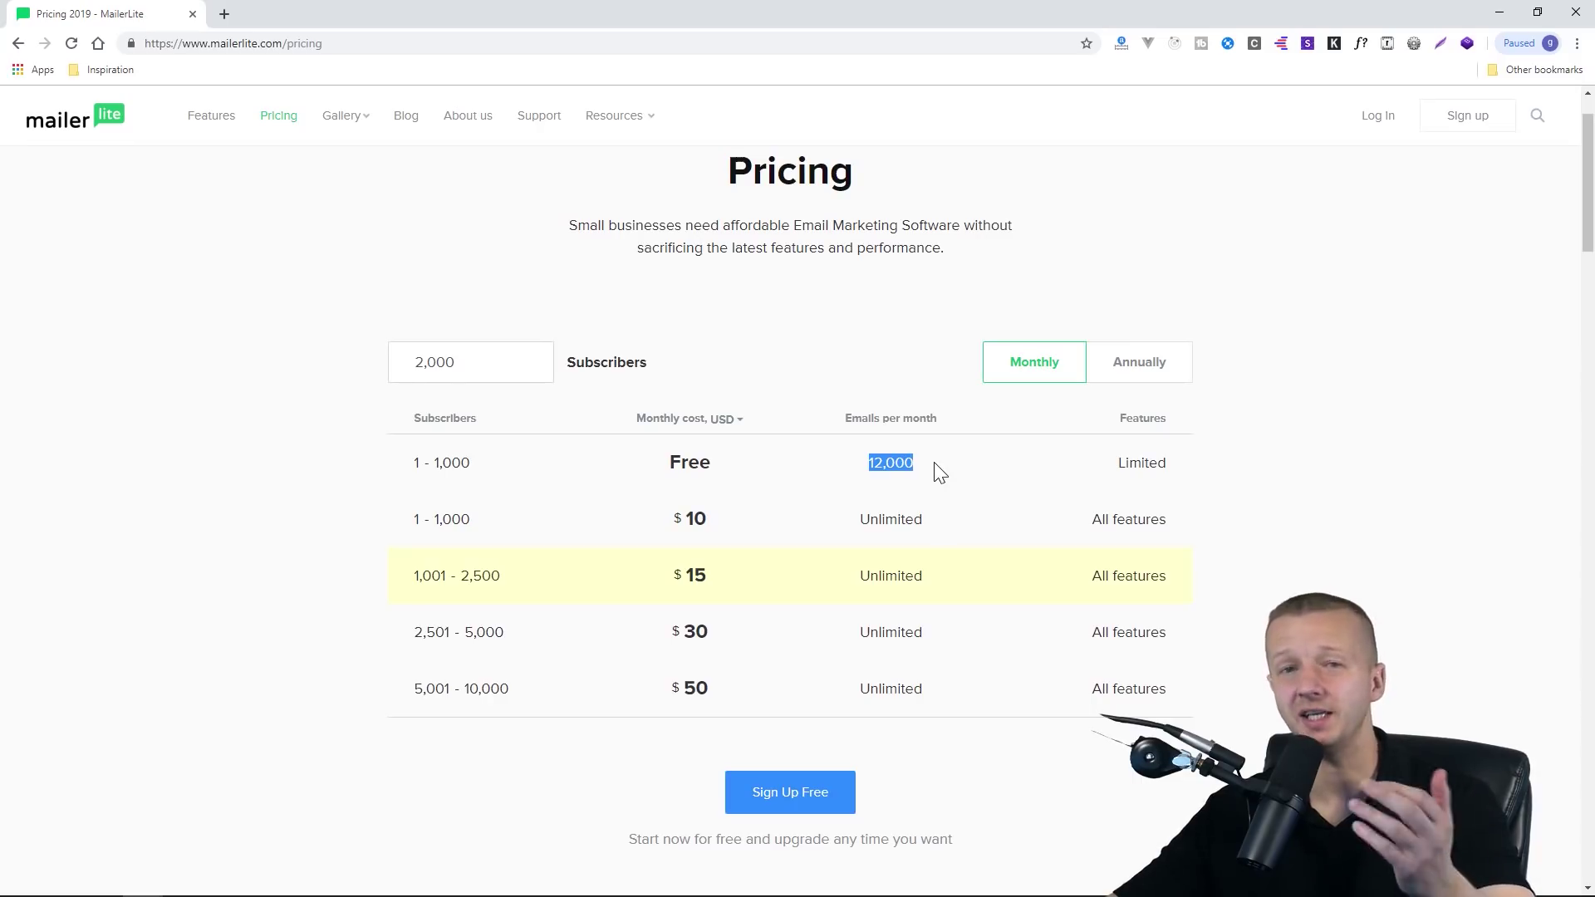
click(935, 465)
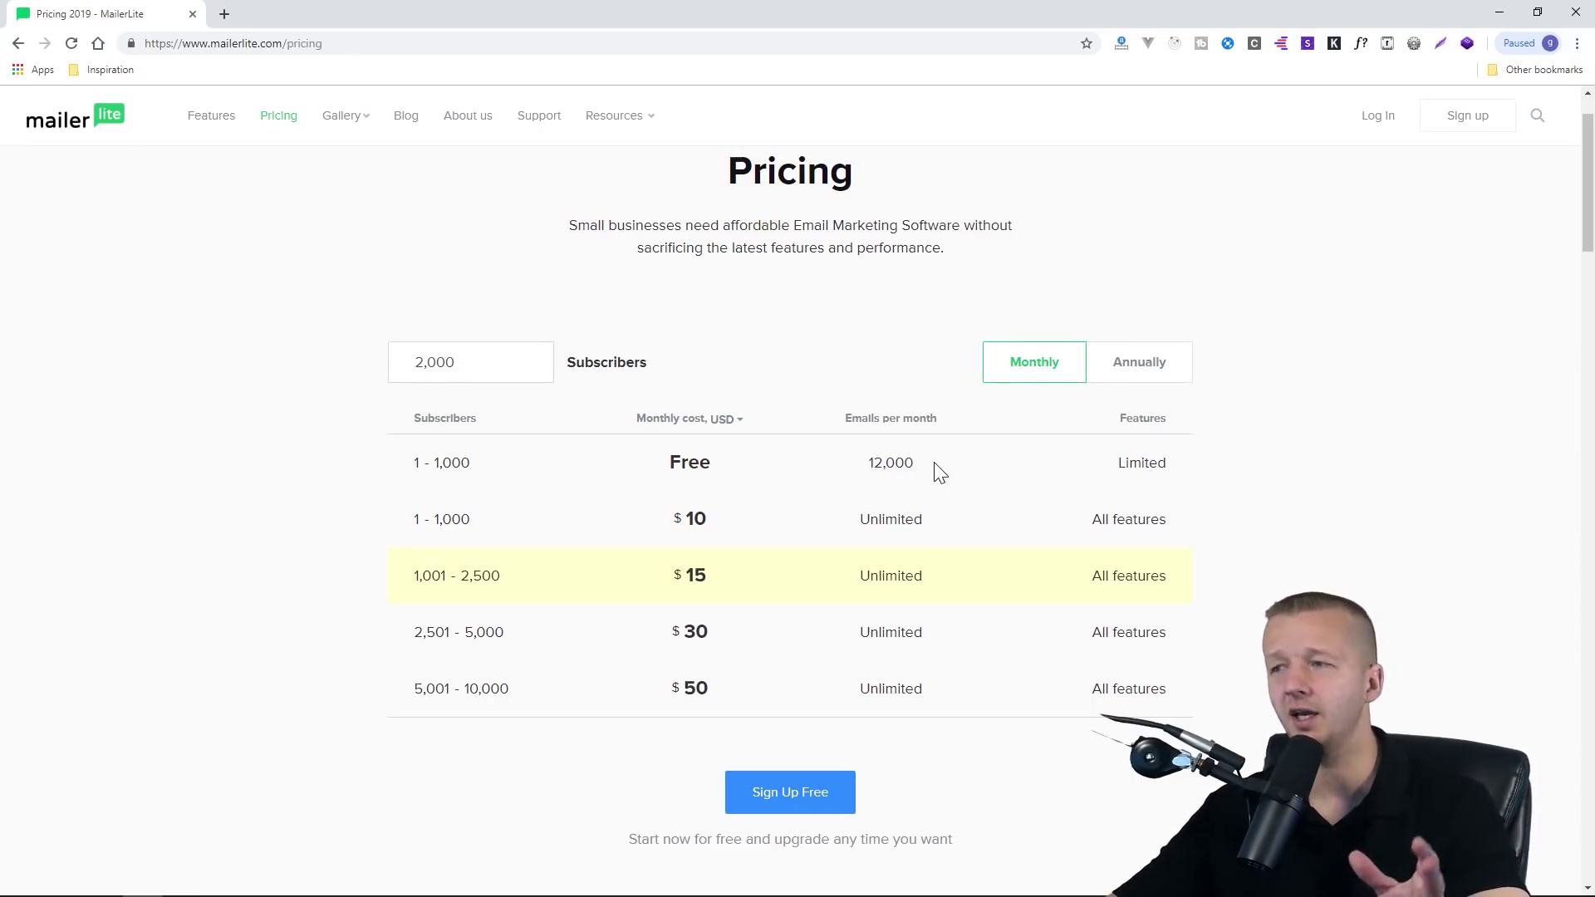
click(437, 467)
drag(871, 464, 1022, 477)
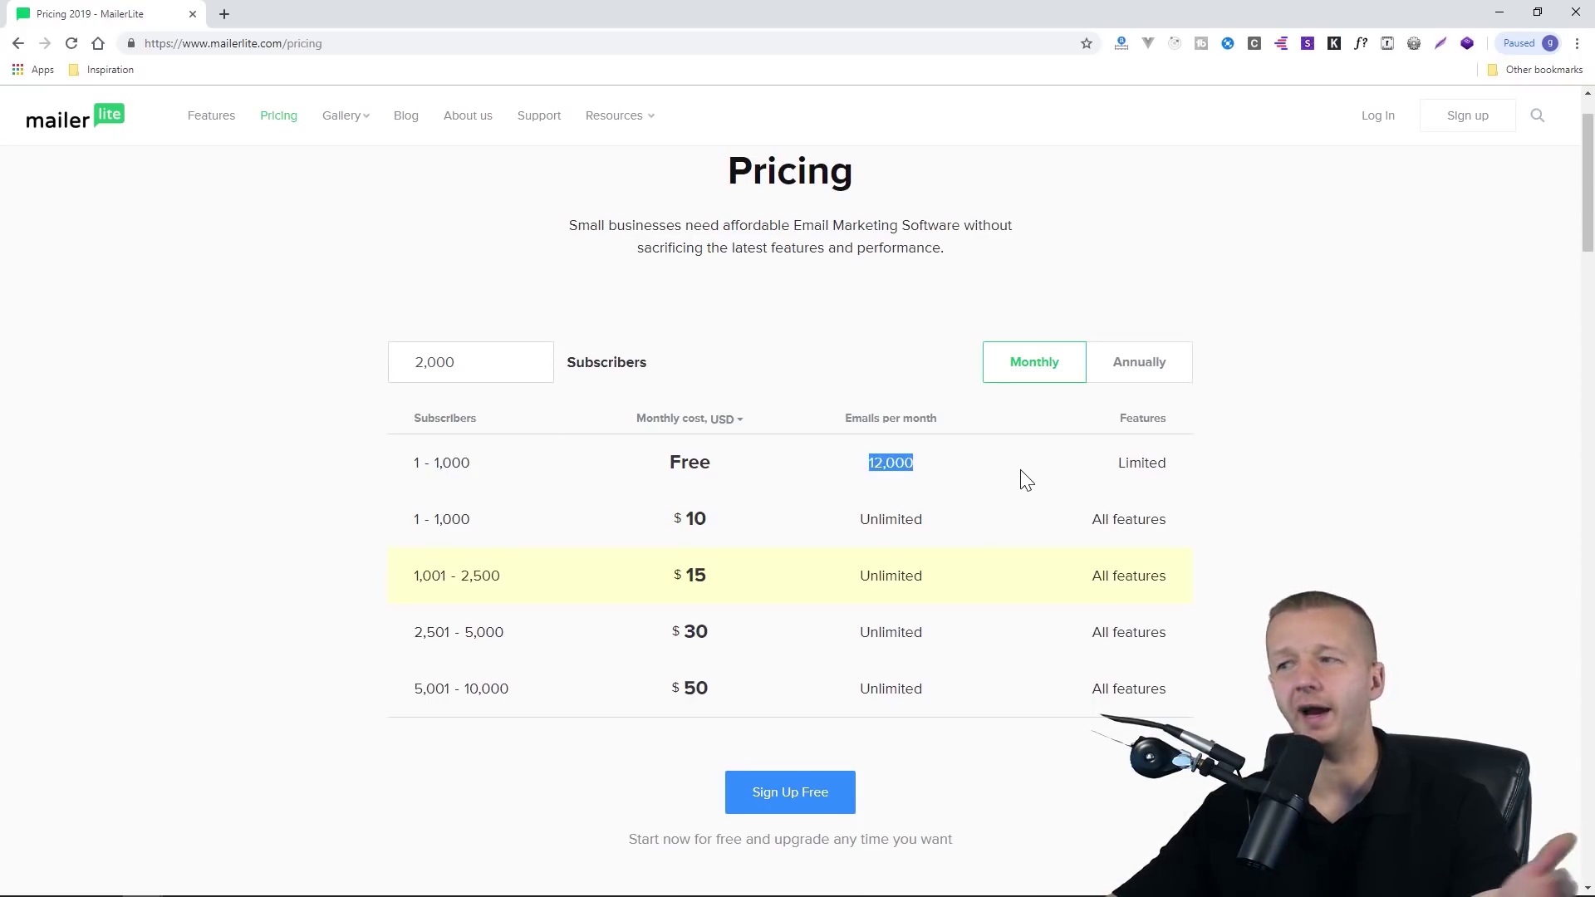
click(1027, 480)
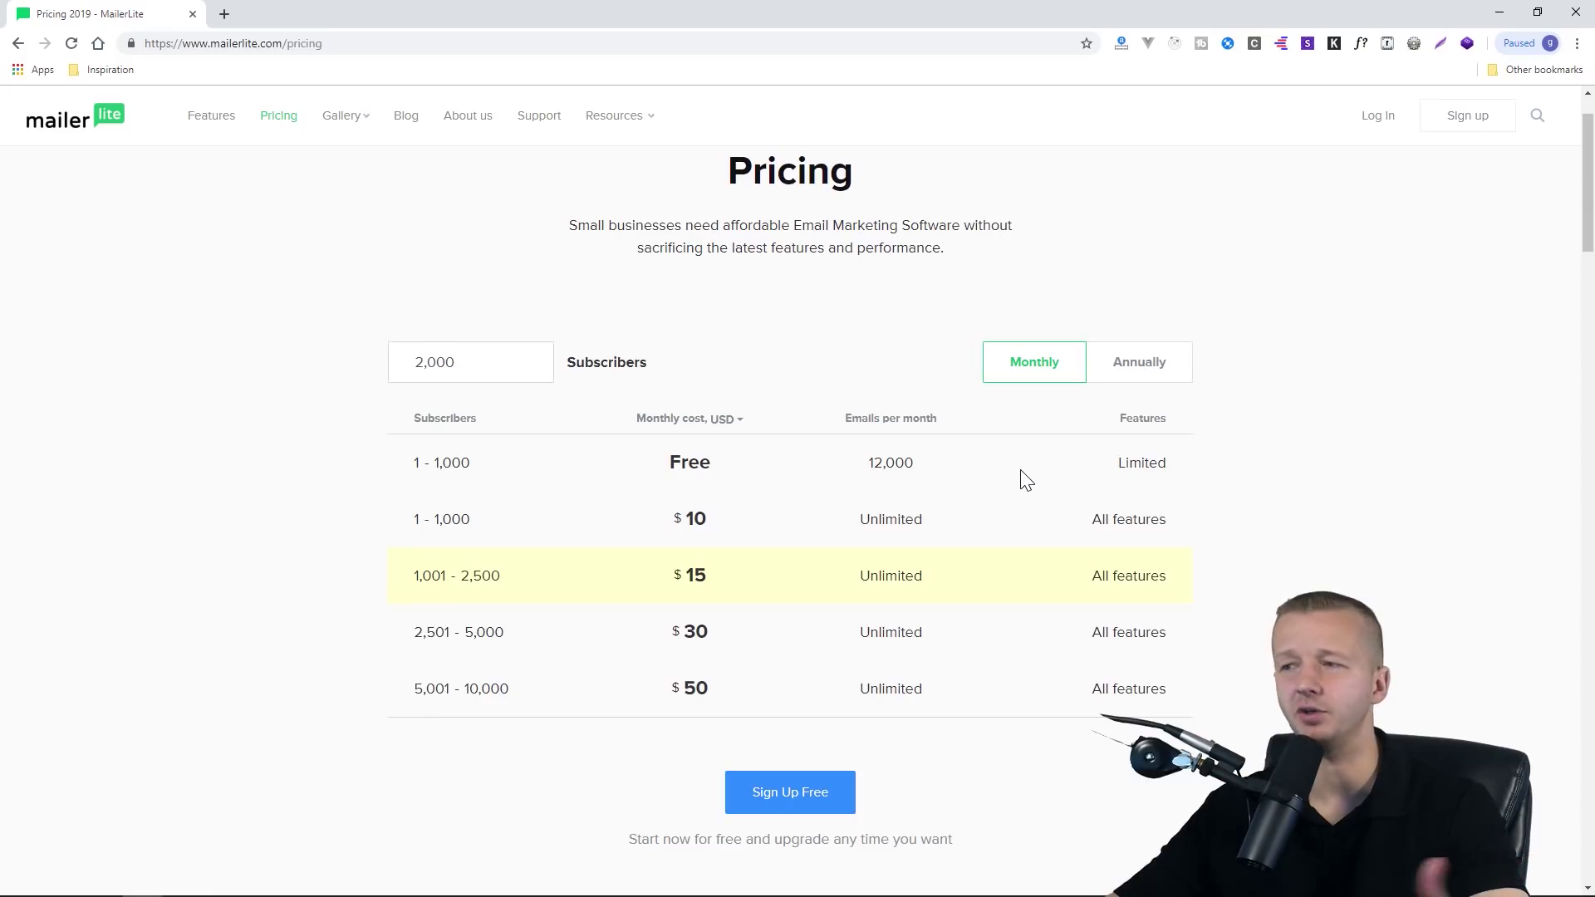
Note the Free plan's 1,000-subscriber limit, then log in to the account dashboard
mouse_move(914, 467)
mouse_down()
mouse_move(865, 474)
mouse_move(929, 474)
mouse_up()
click(865, 474)
click(925, 467)
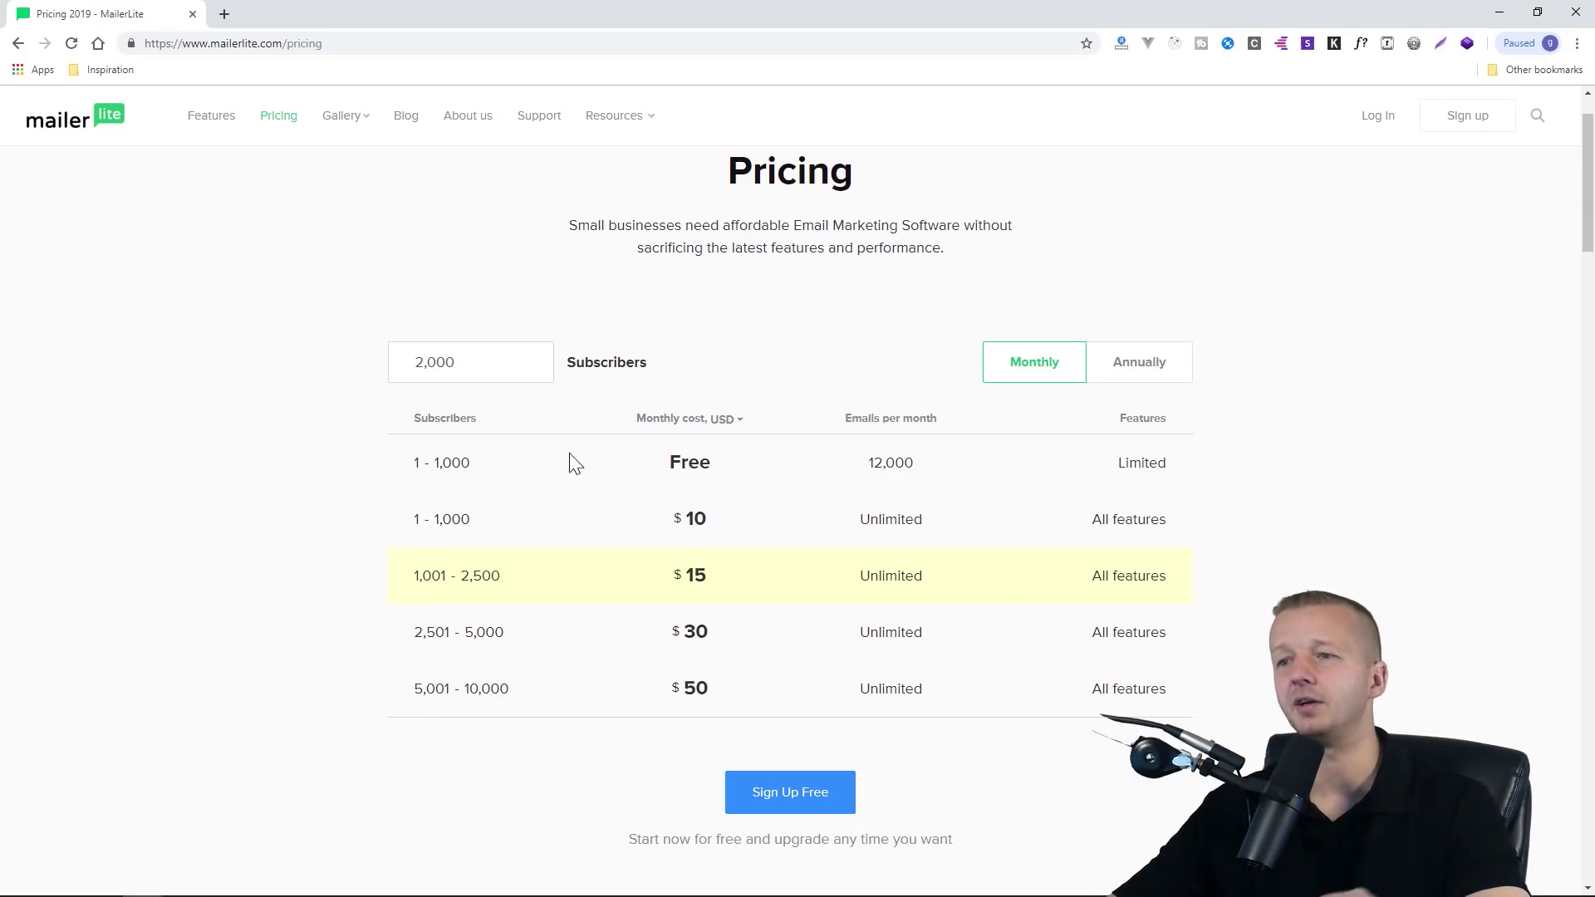
drag(471, 463, 438, 466)
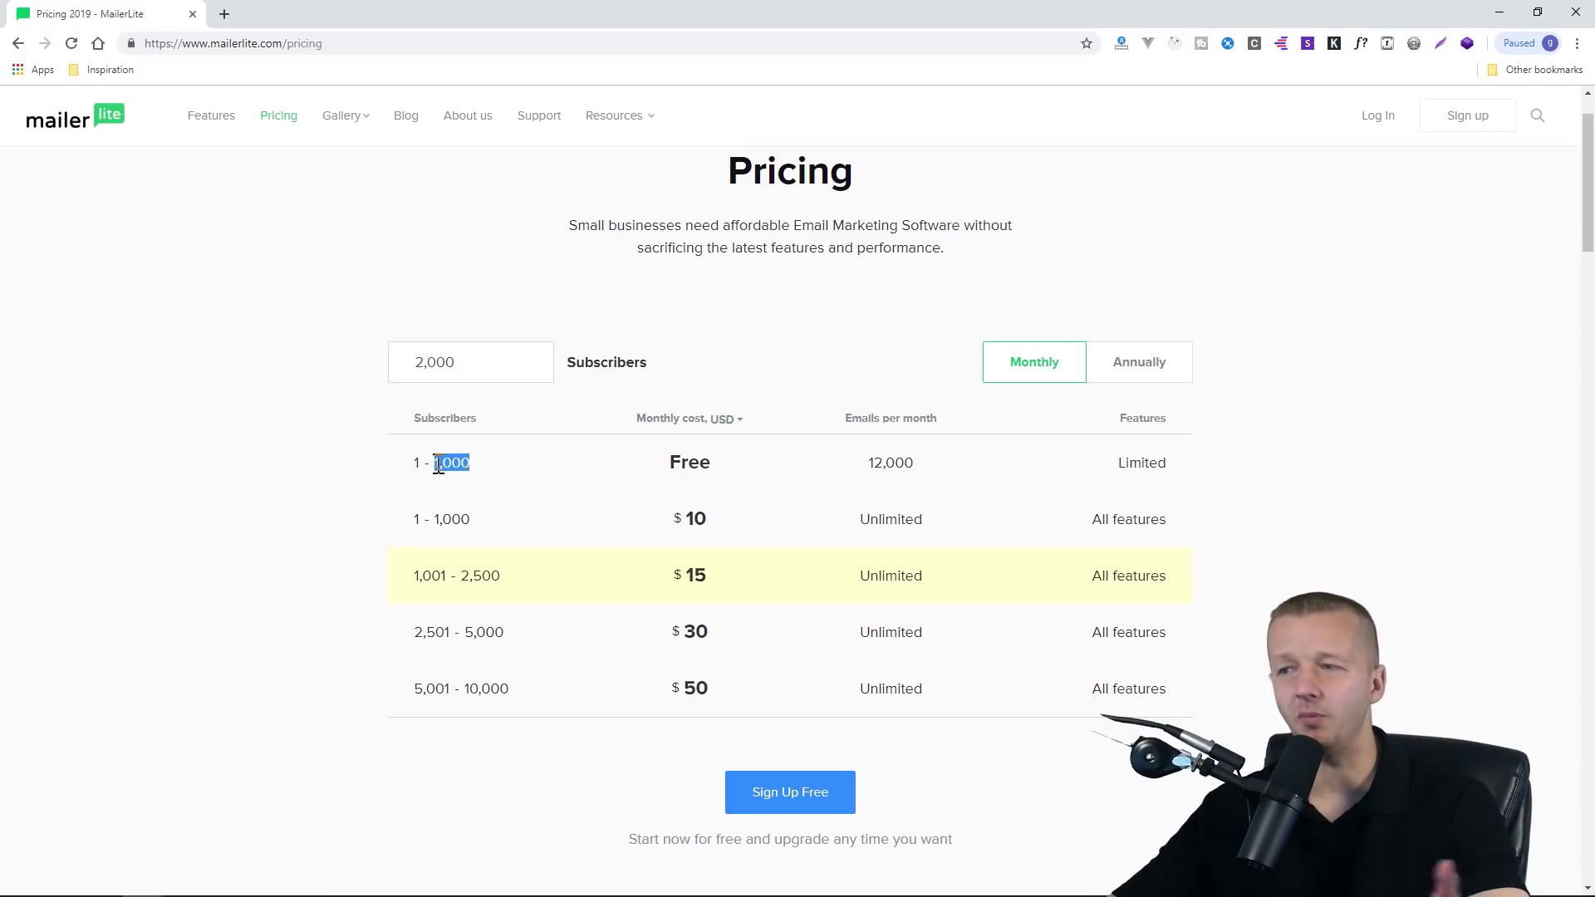
click(502, 472)
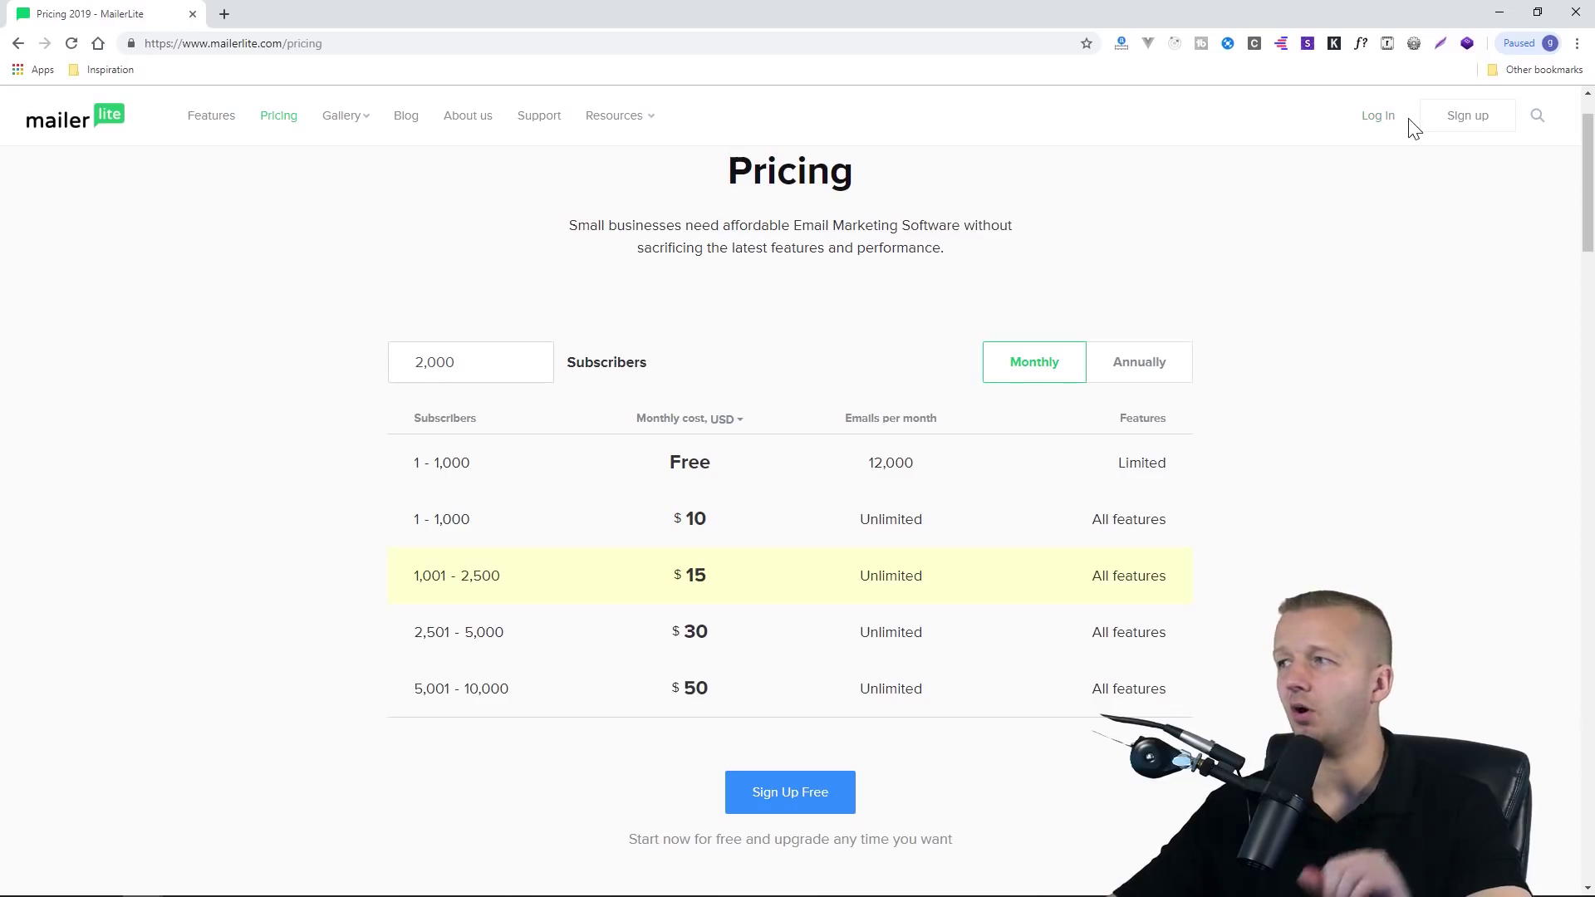
click(1380, 123)
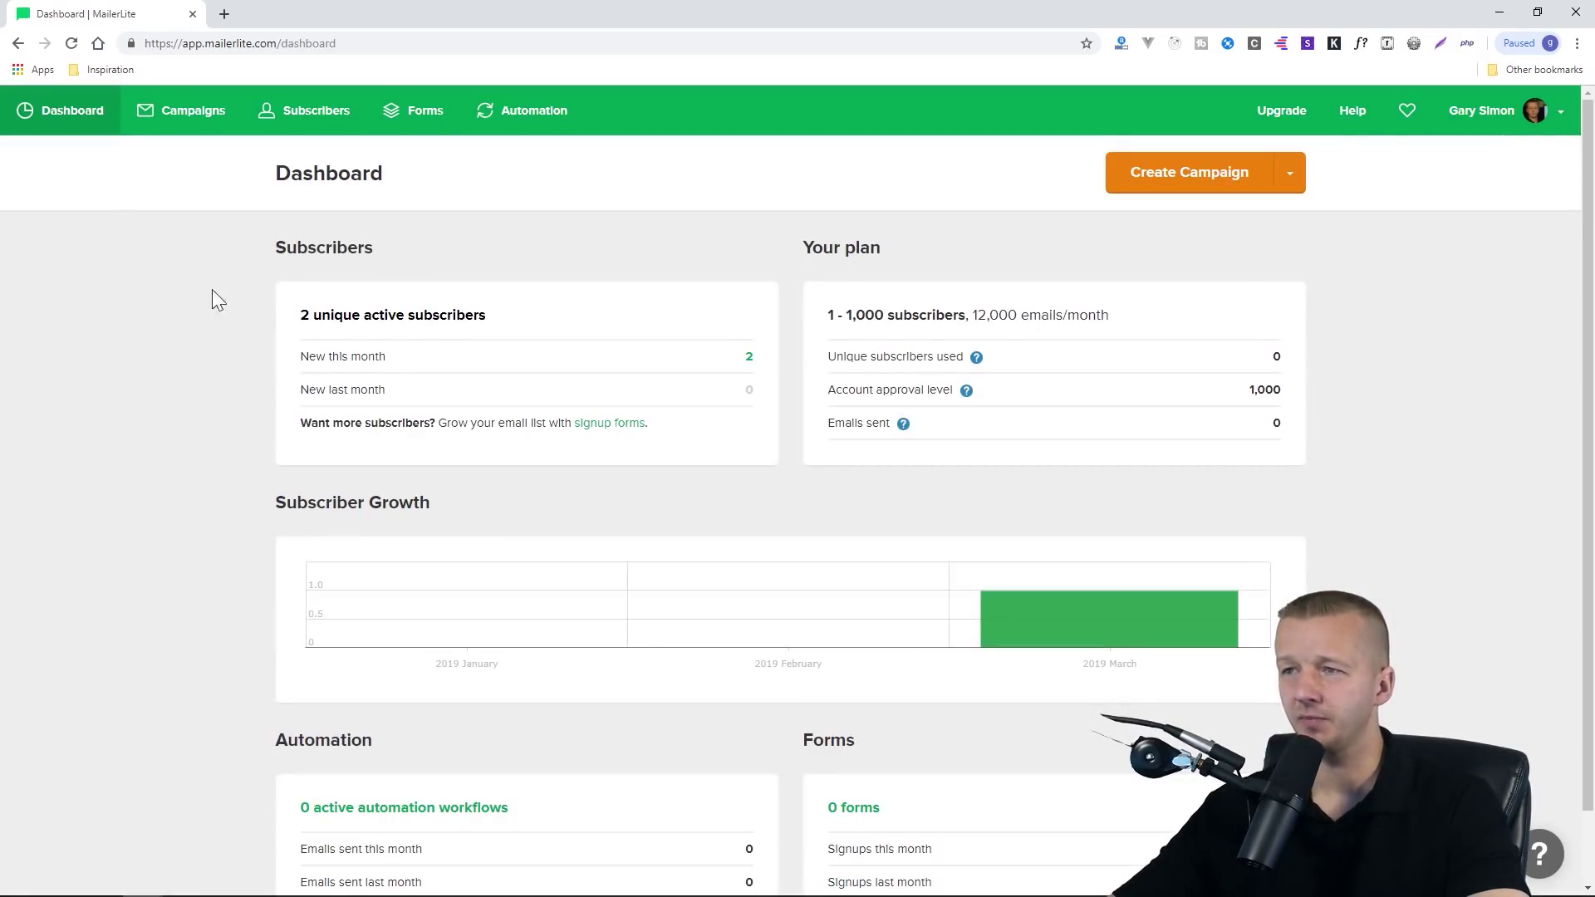
Open Forms, zoom the page to 110% and review the scroll-triggered popup option
click(421, 116)
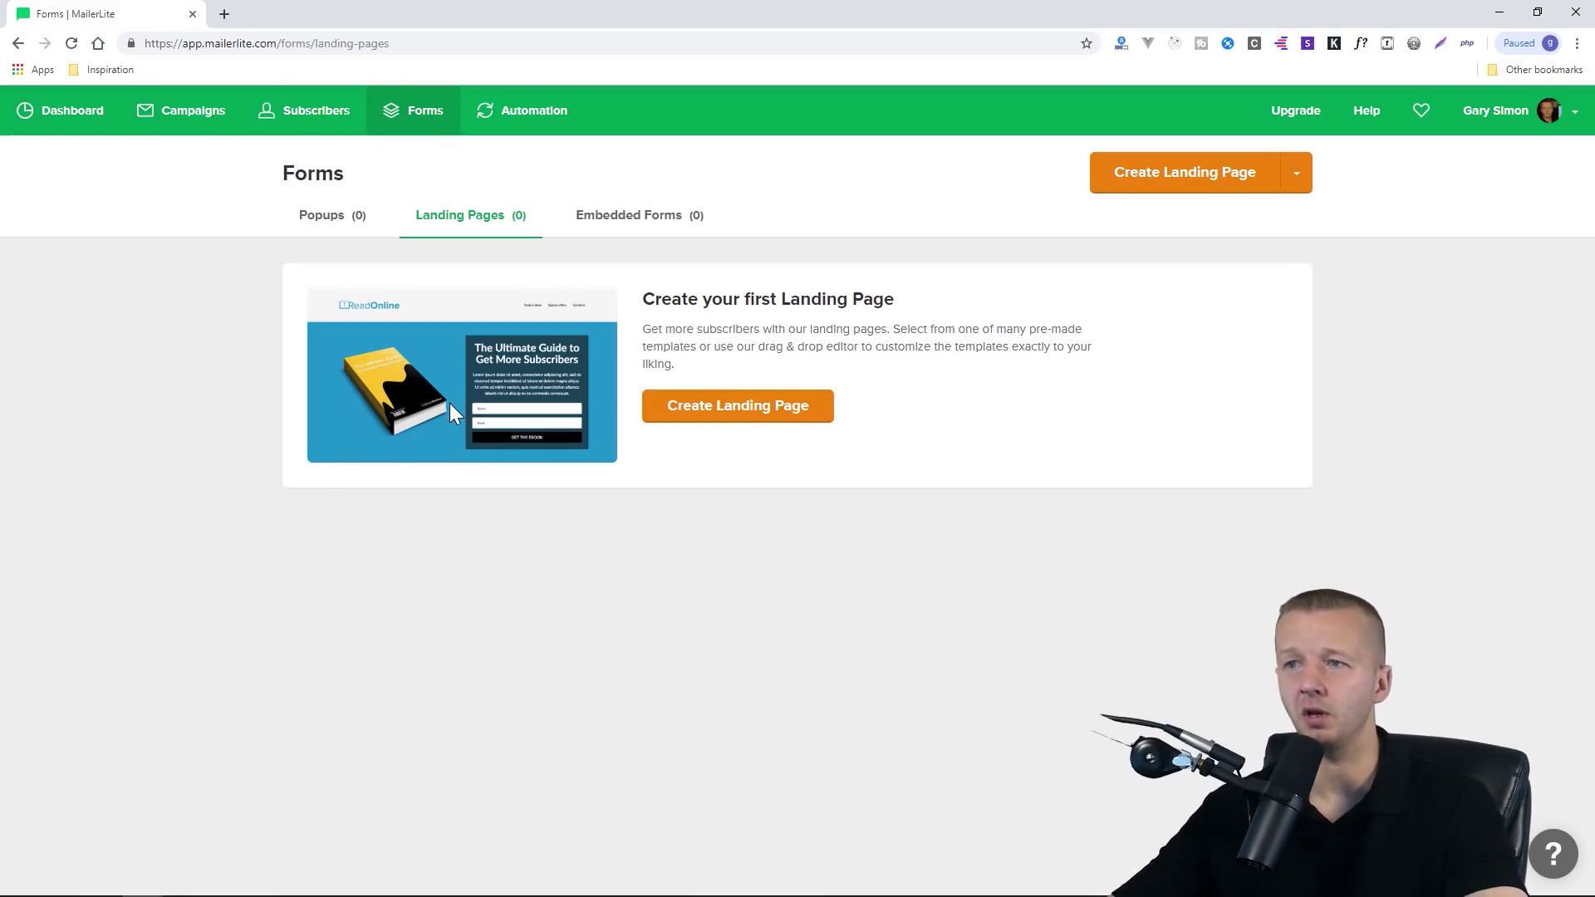
click(335, 222)
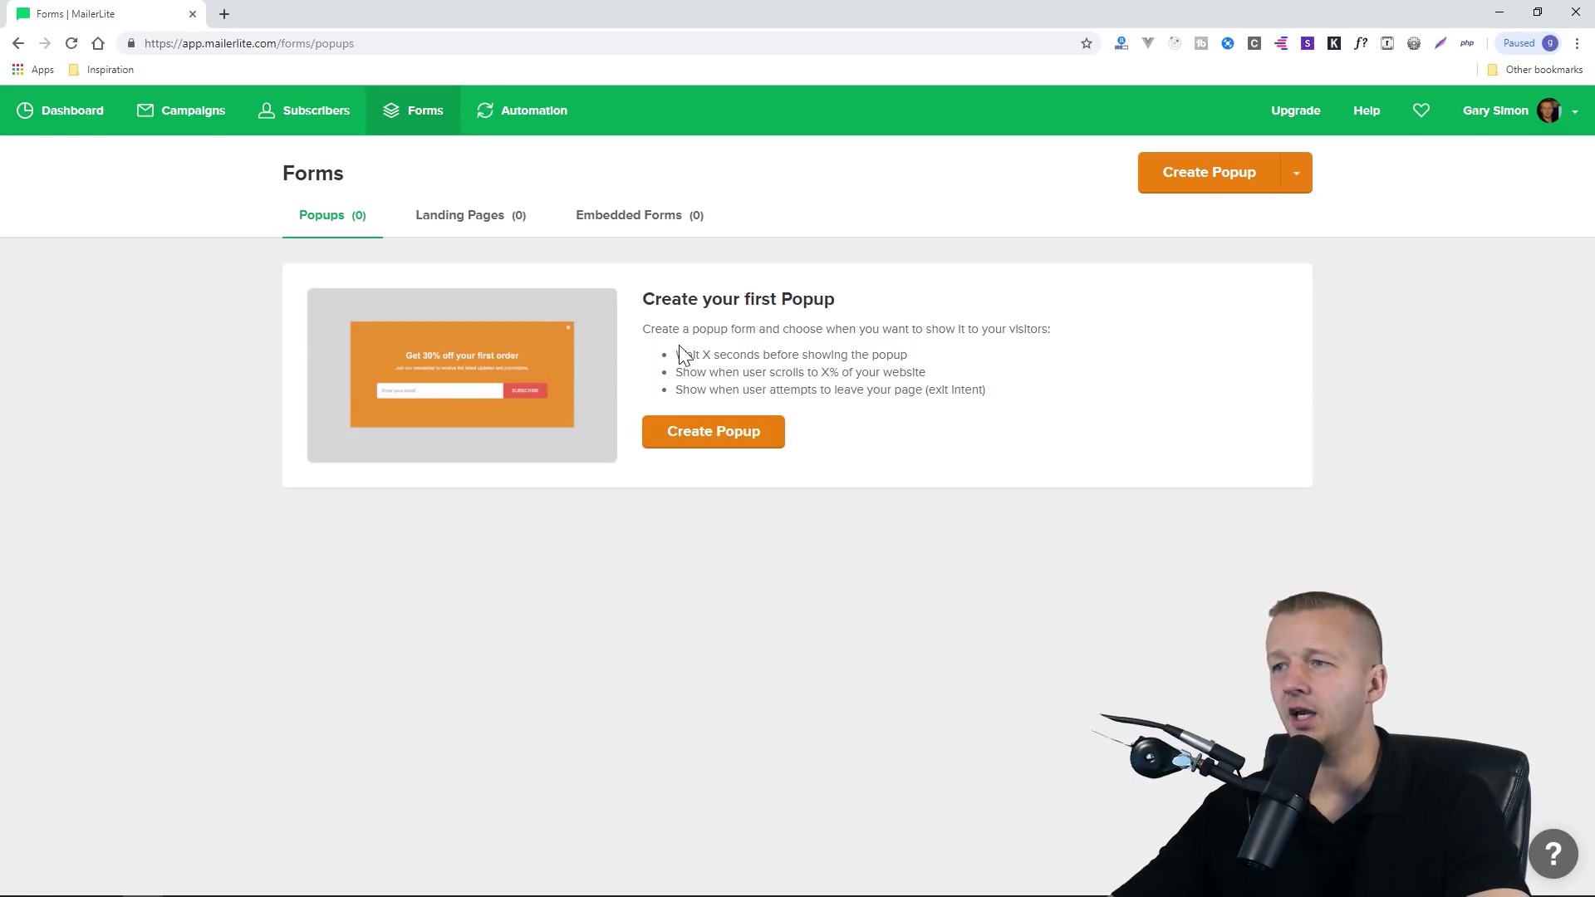
key(ctrl+plus)
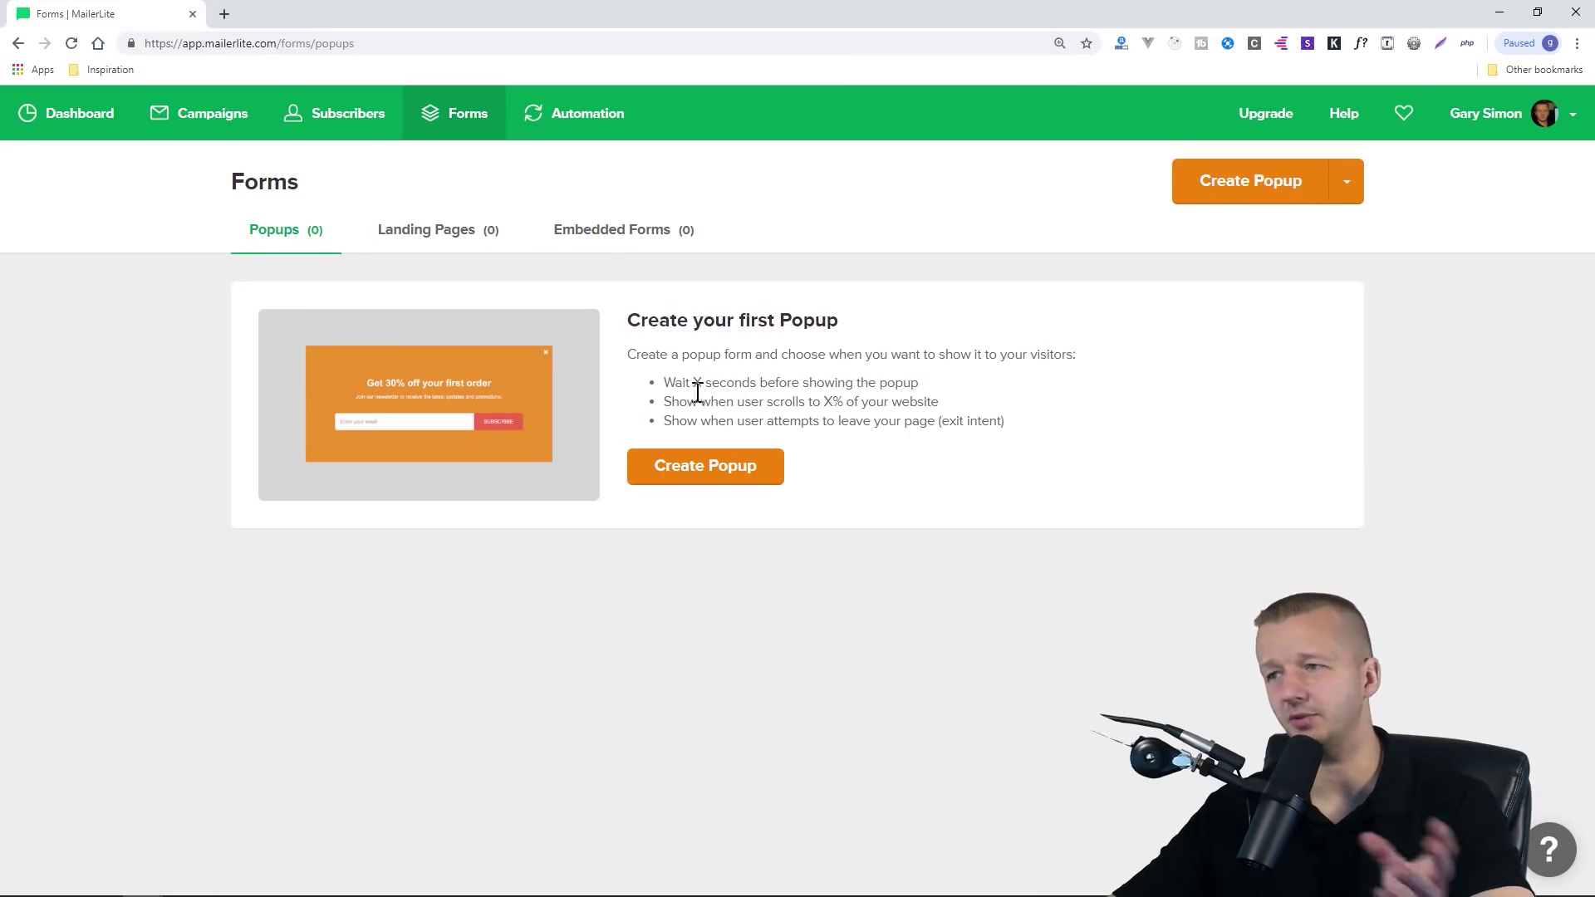
drag(666, 403, 858, 405)
click(894, 403)
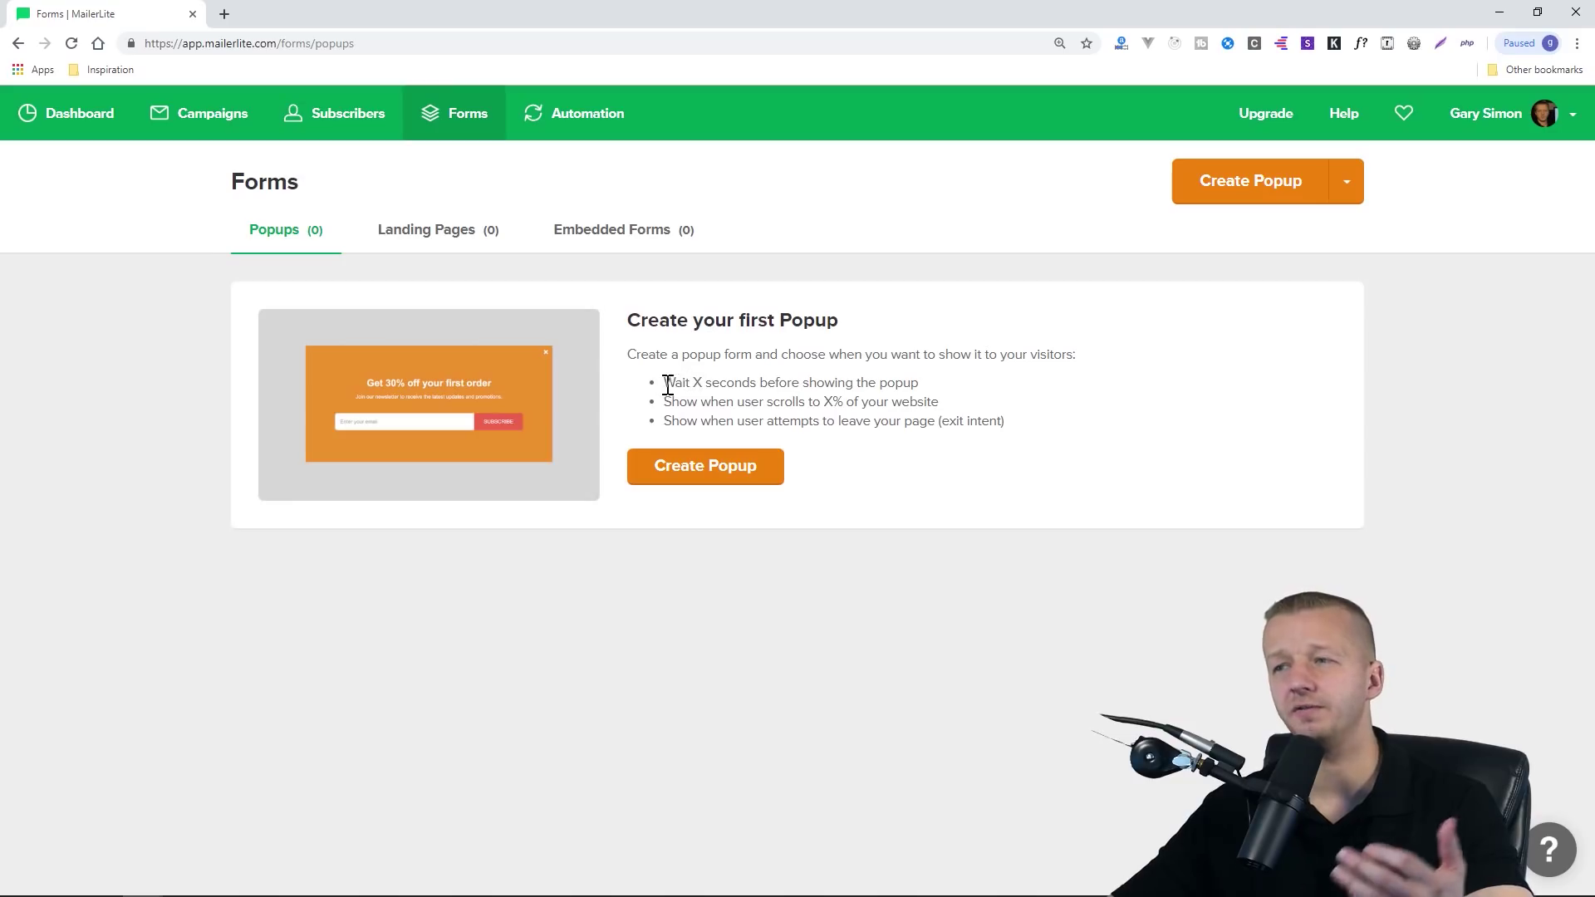
Review the timed popup option, then the Landing Pages and Embedded Forms overviews
drag(668, 384, 930, 400)
click(930, 400)
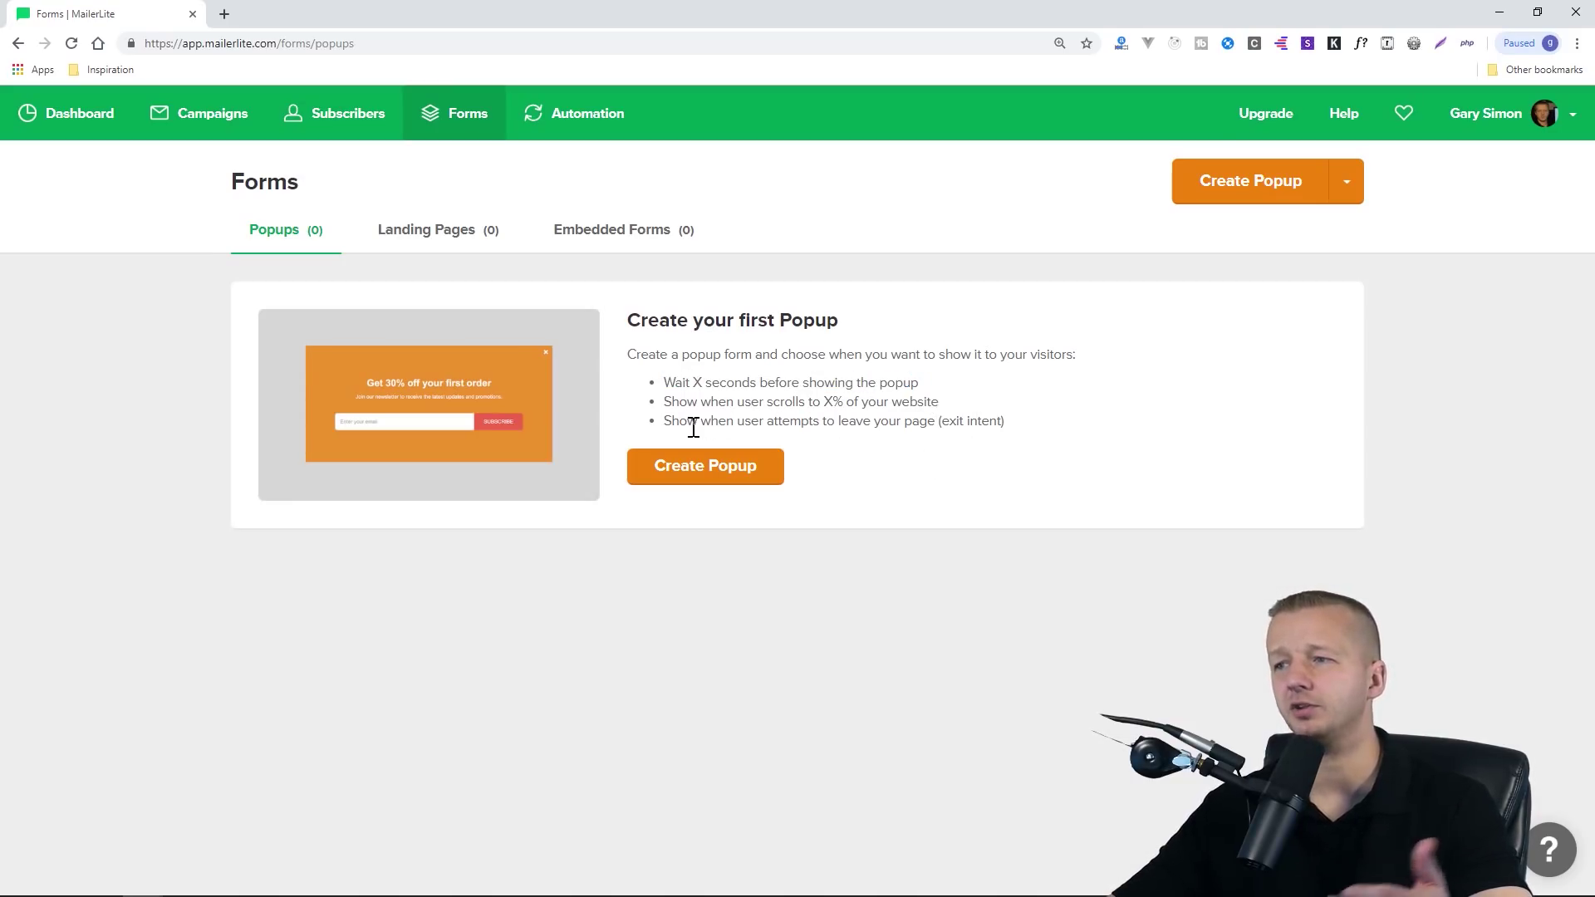
click(441, 246)
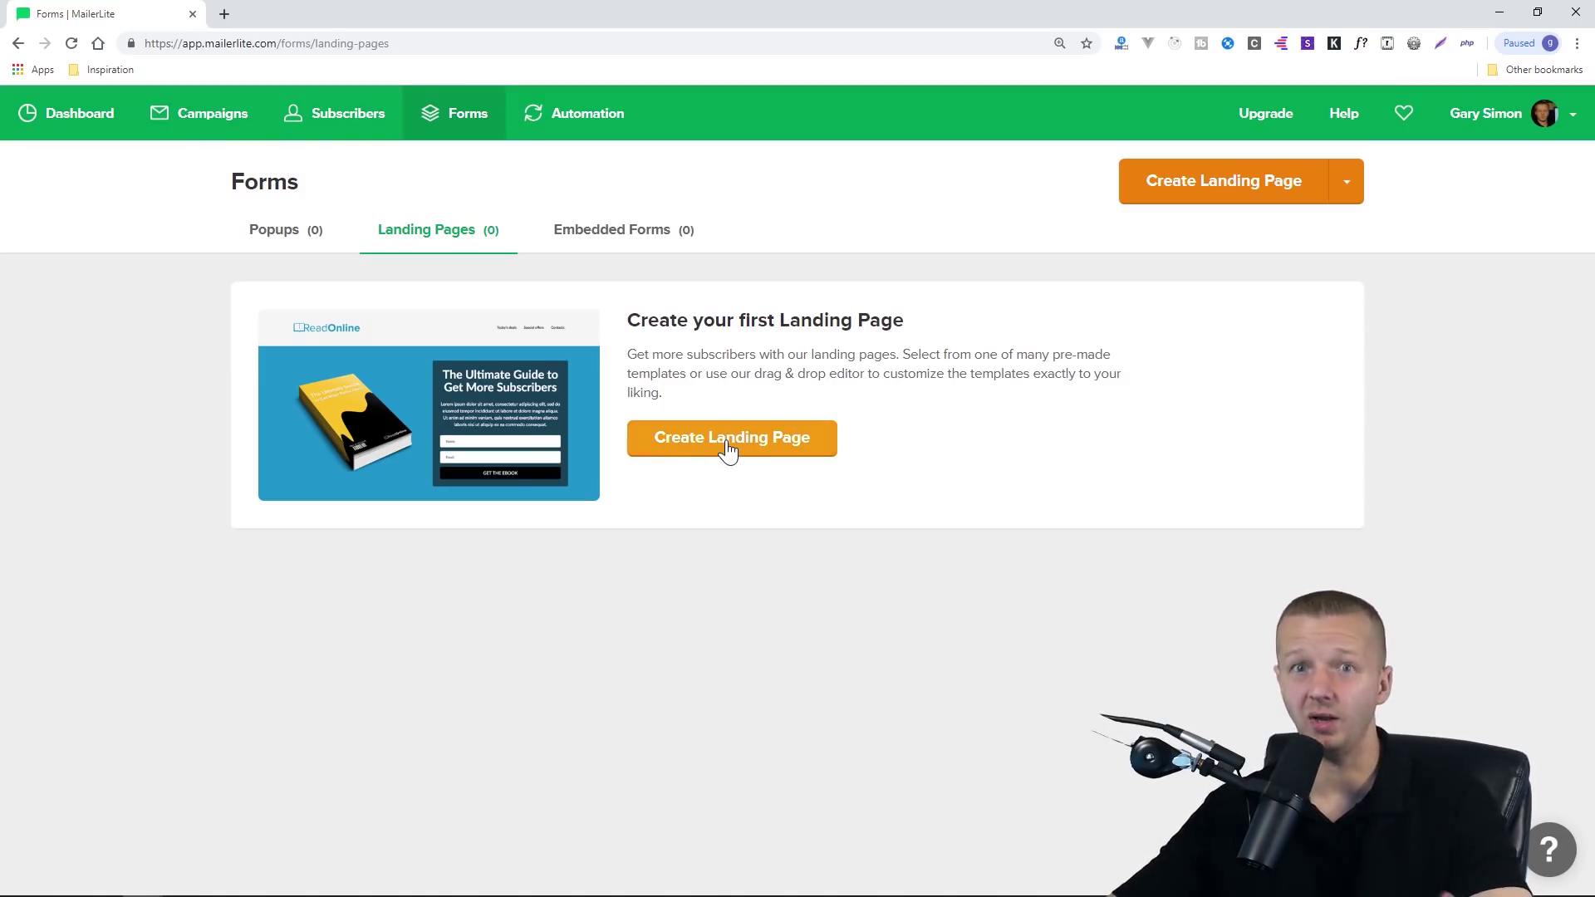
click(592, 238)
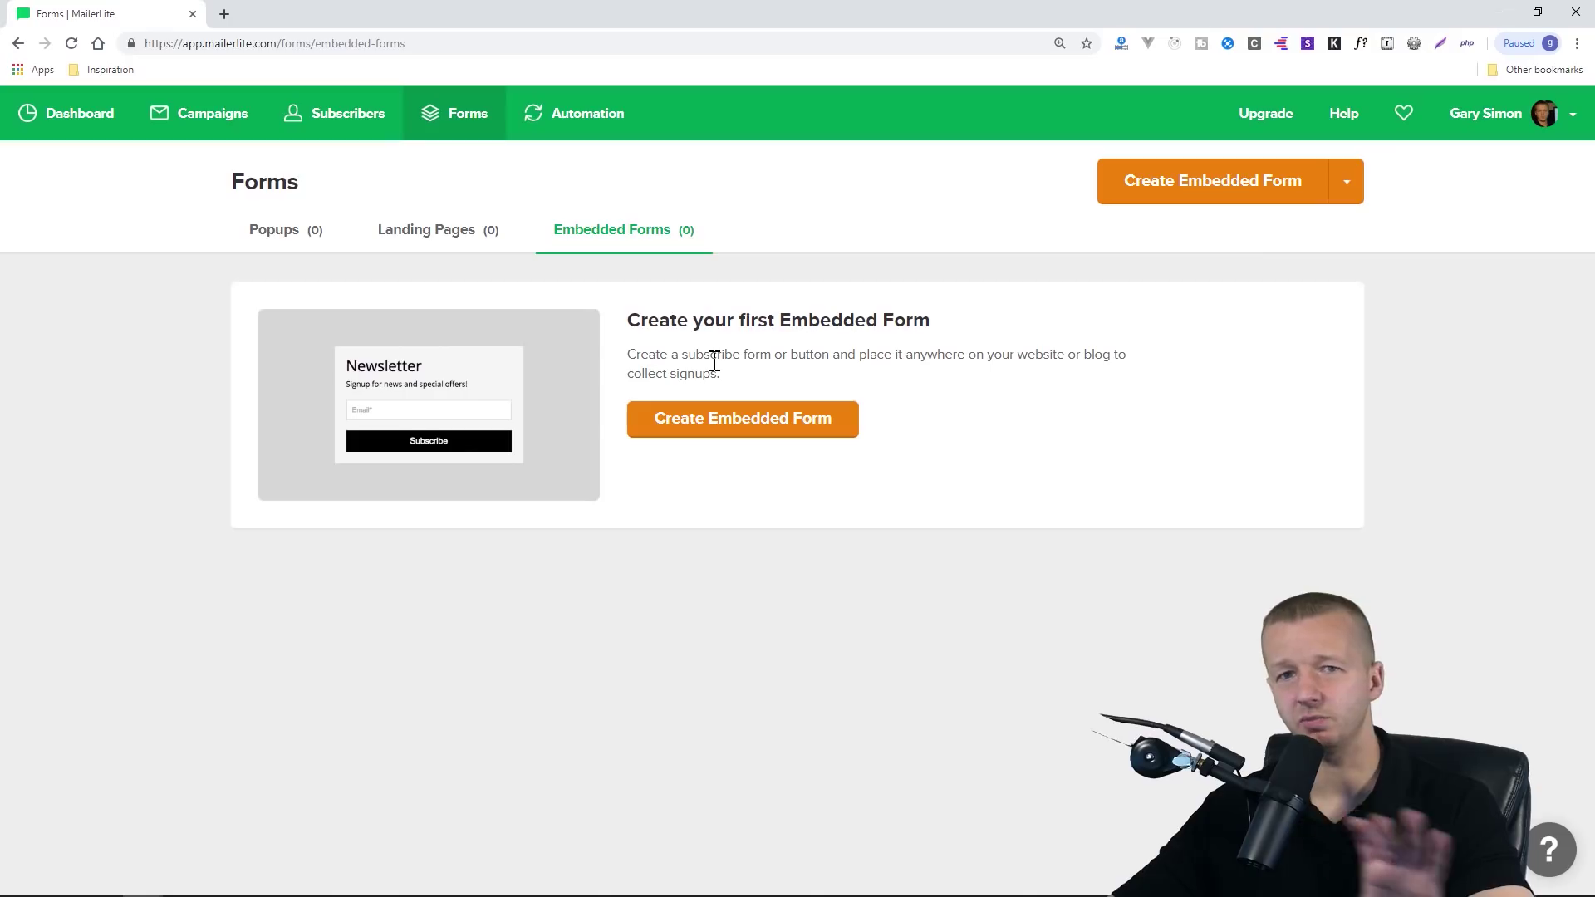
Create a landing page named 'Coursetro' and keep it assigned to the Subscribers group
click(437, 237)
click(790, 449)
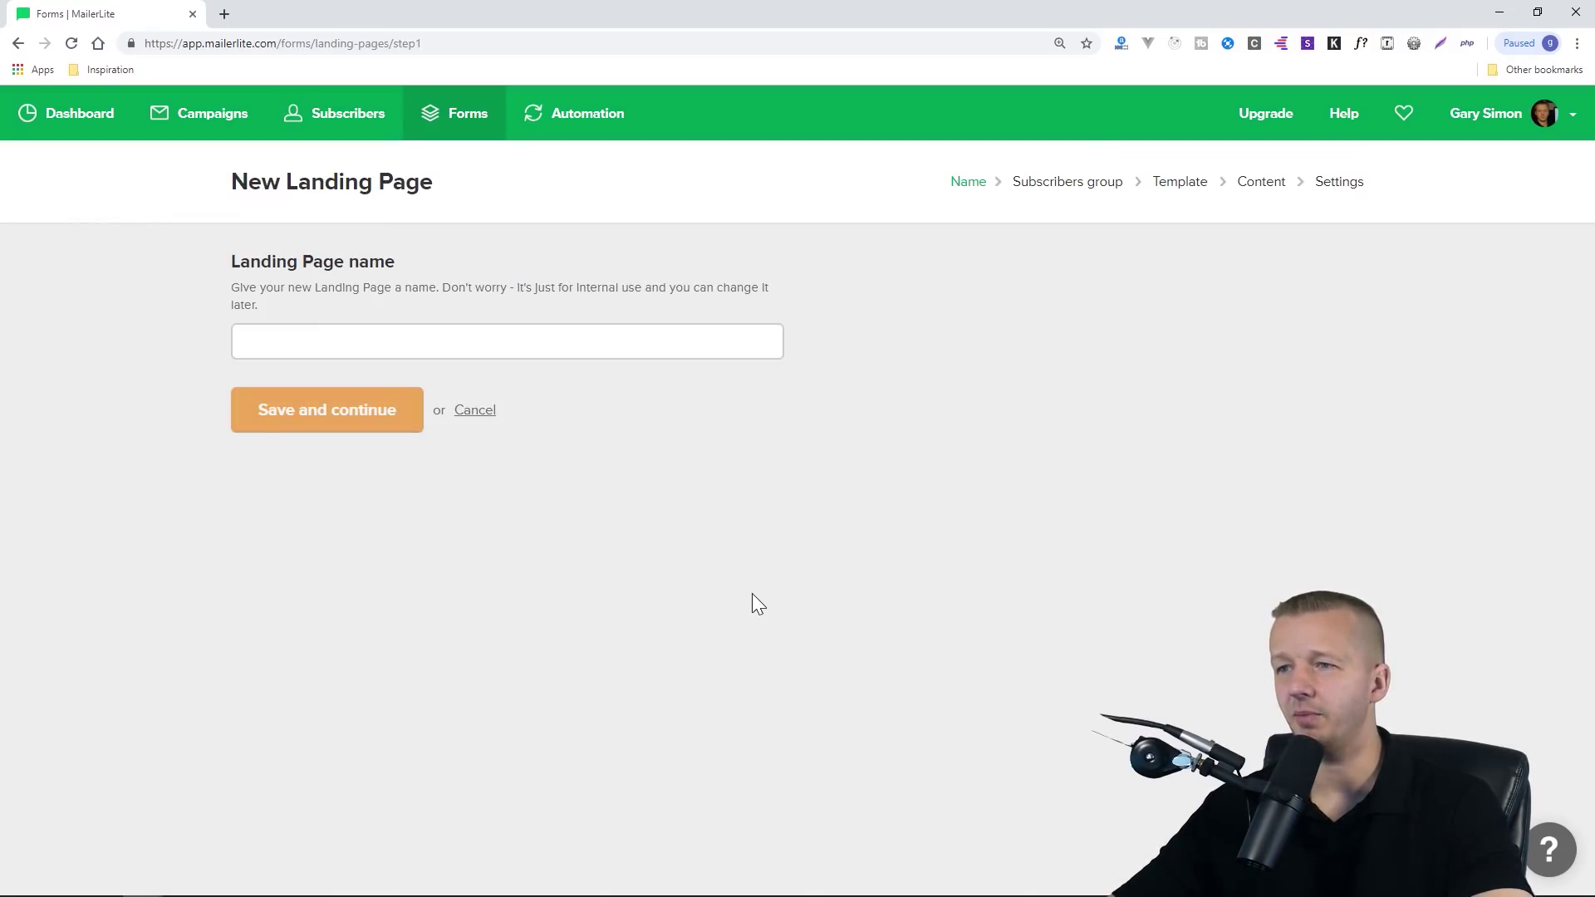
click(396, 336)
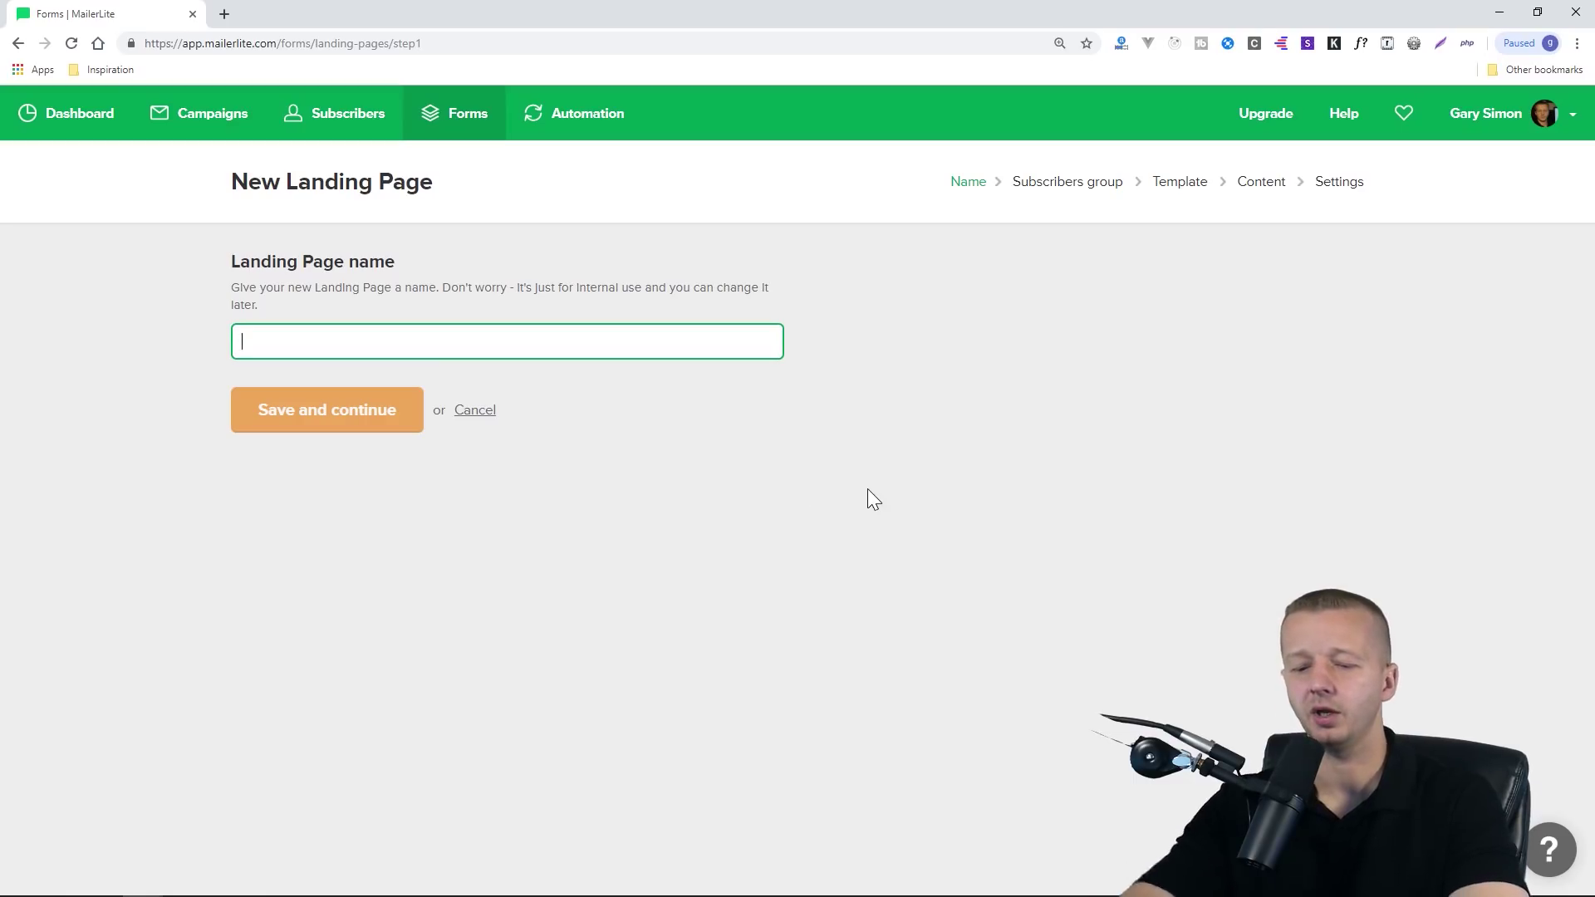
text(Coursetro)
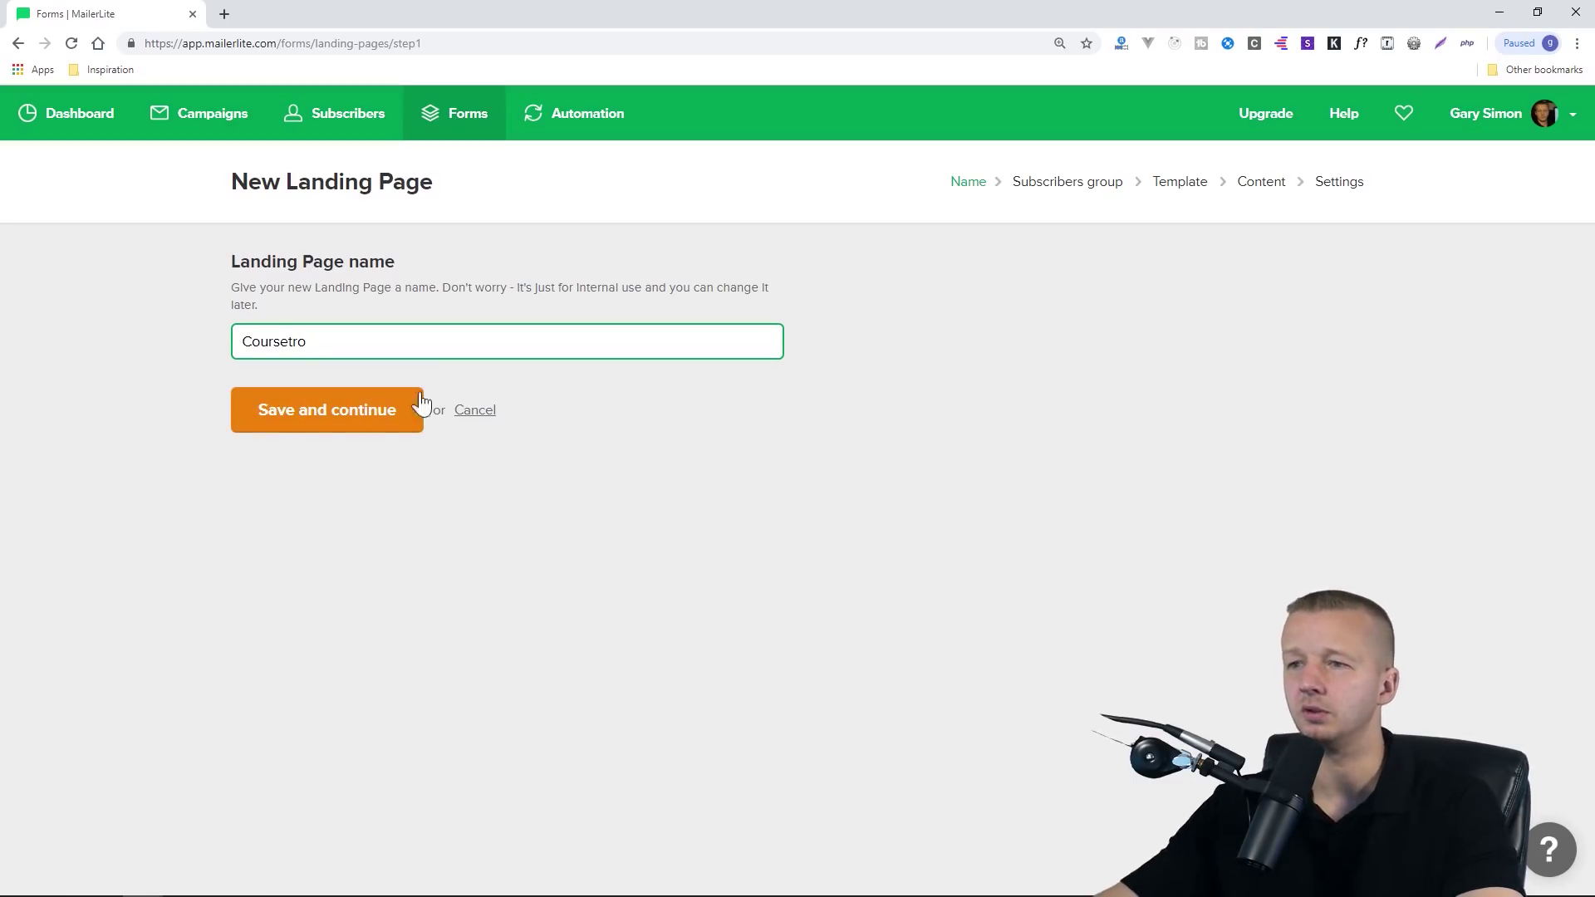
click(307, 421)
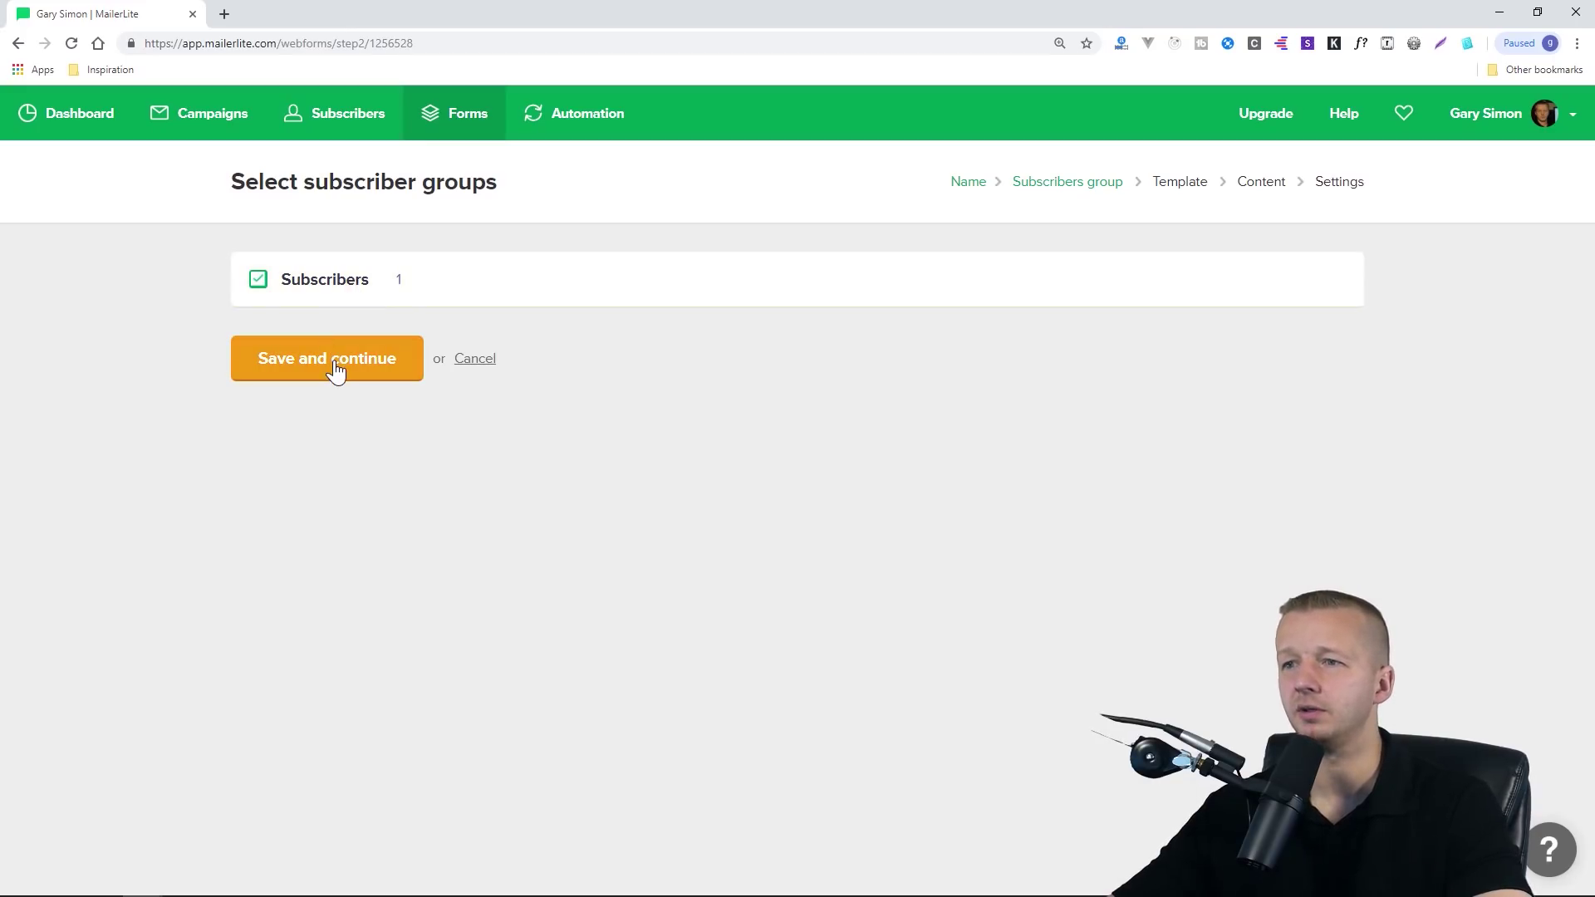
click(299, 362)
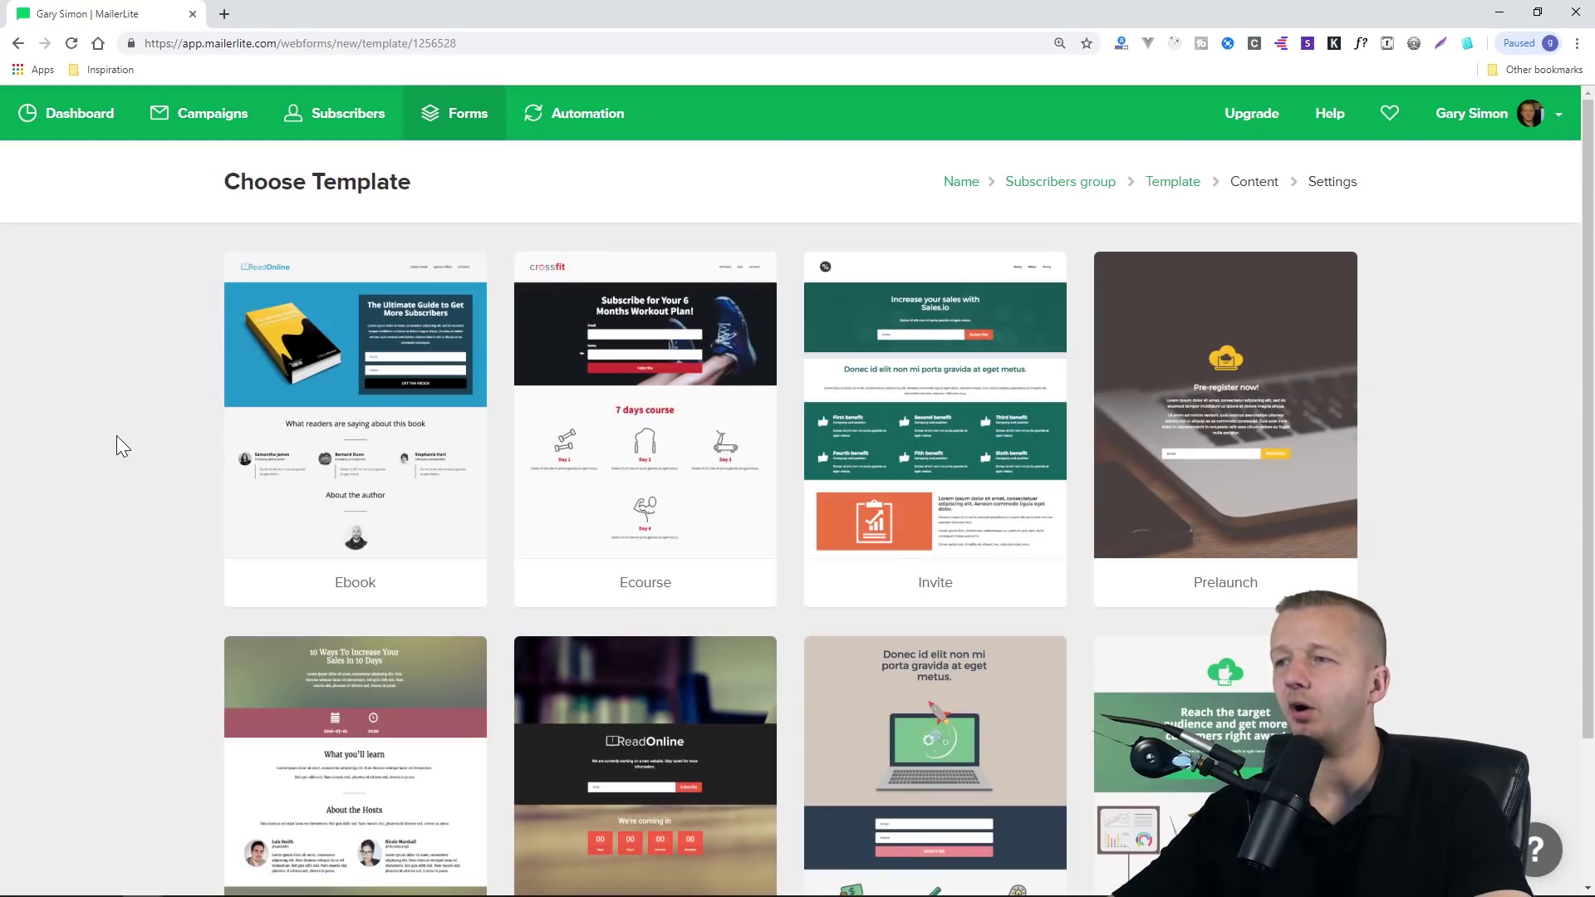
Preview the Invite template and use it for the Coursetro landing page
scroll(125, 436, down, 2)
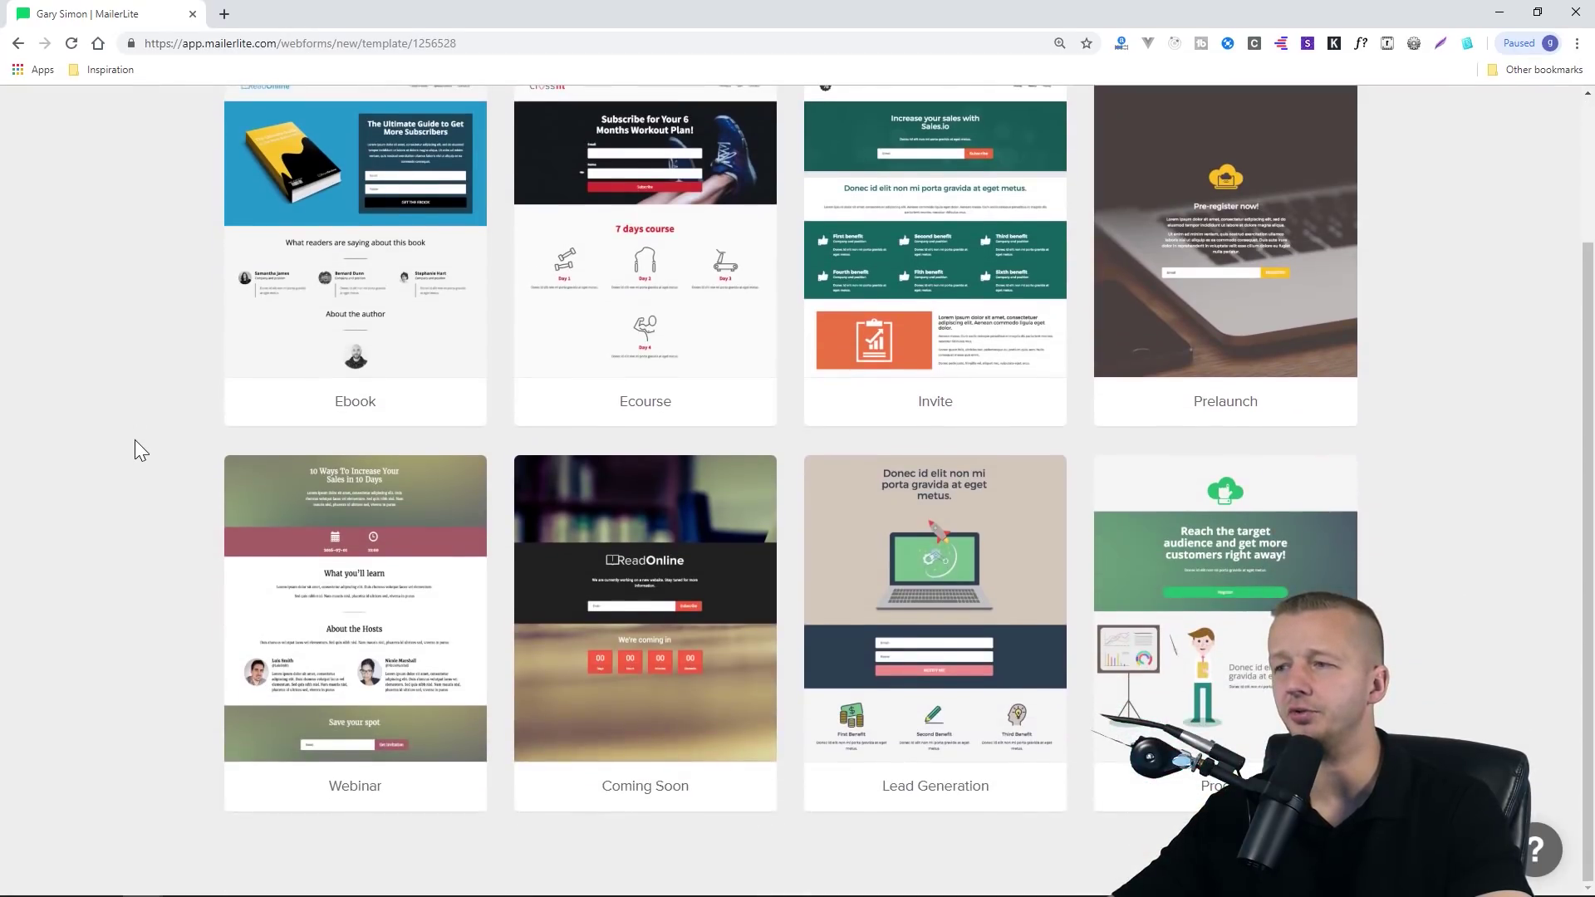
scroll(135, 441, up, 2)
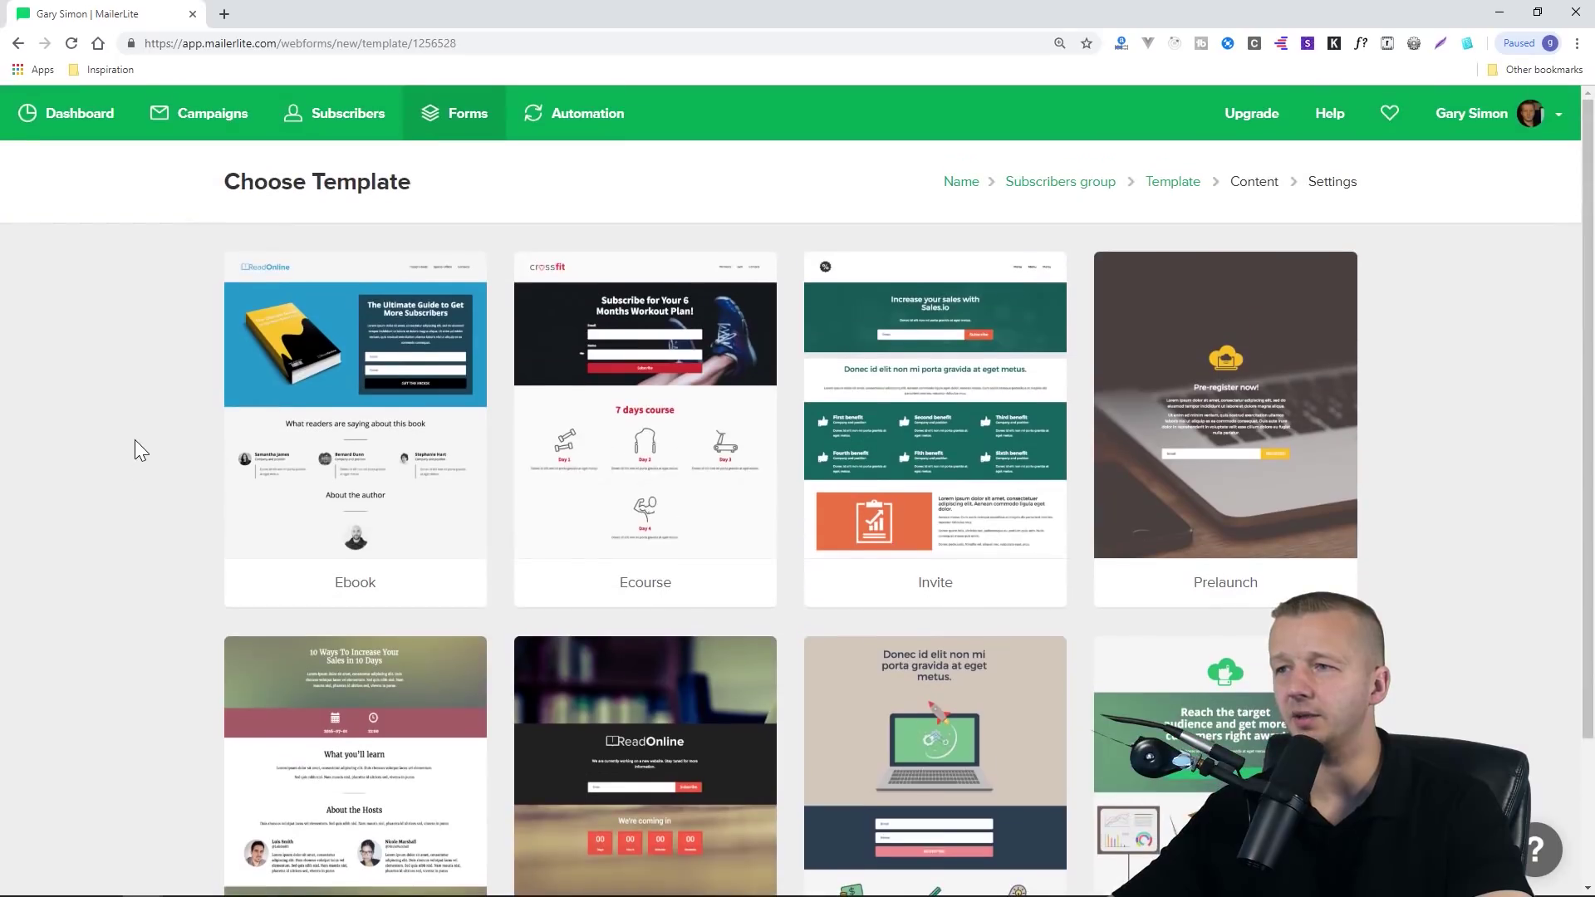
scroll(135, 440, down, 2)
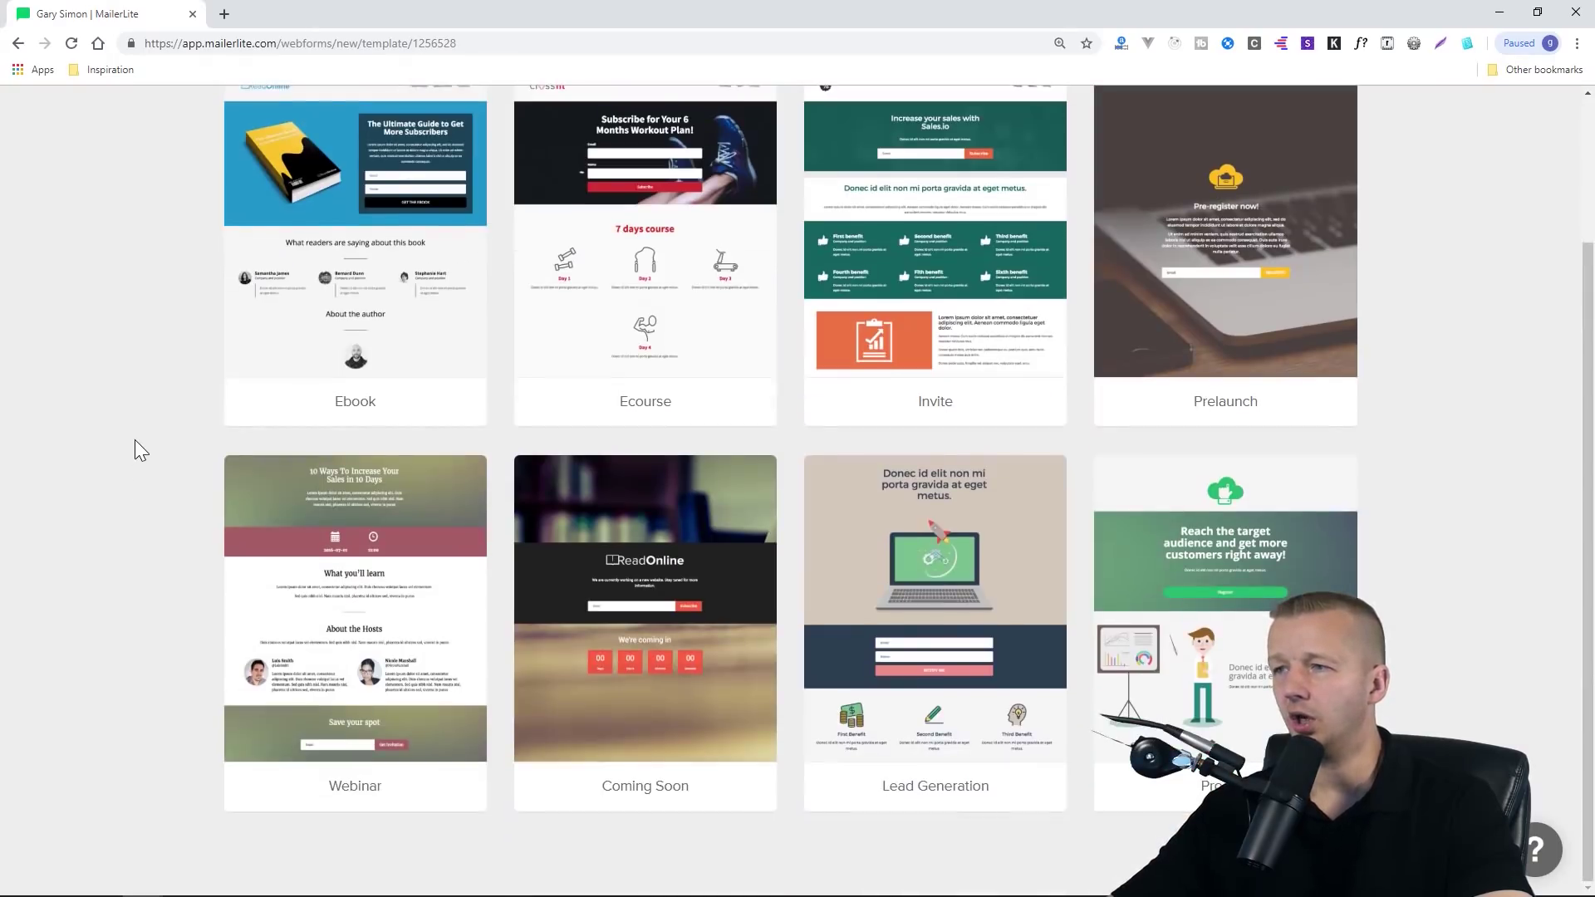
mouse_move(271, 298)
scroll(128, 352, up, 2)
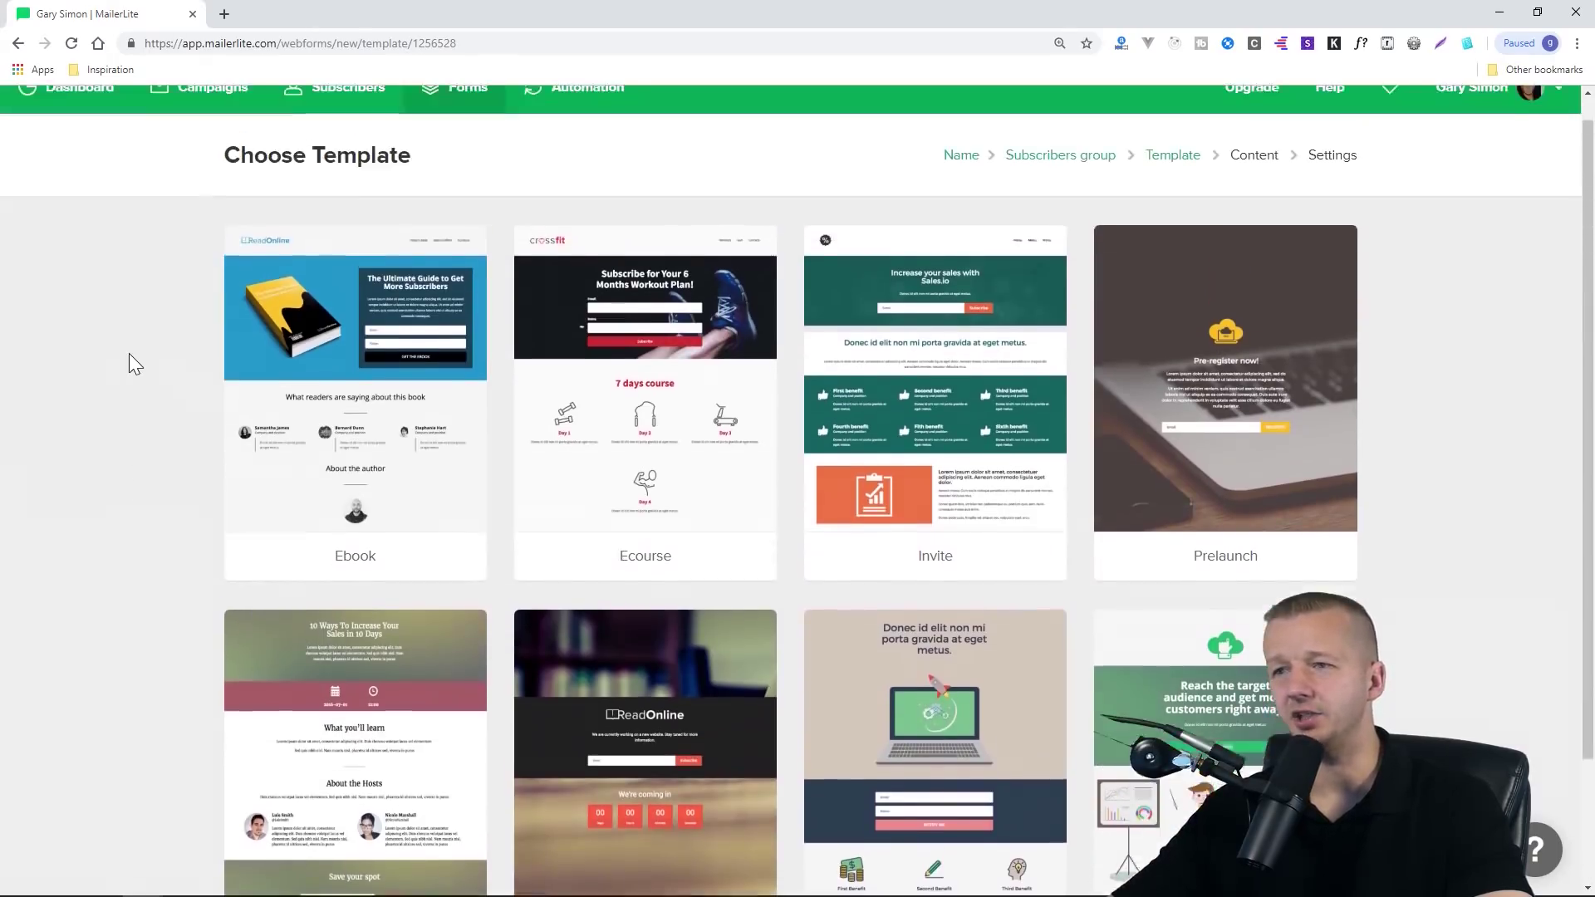
mouse_move(909, 341)
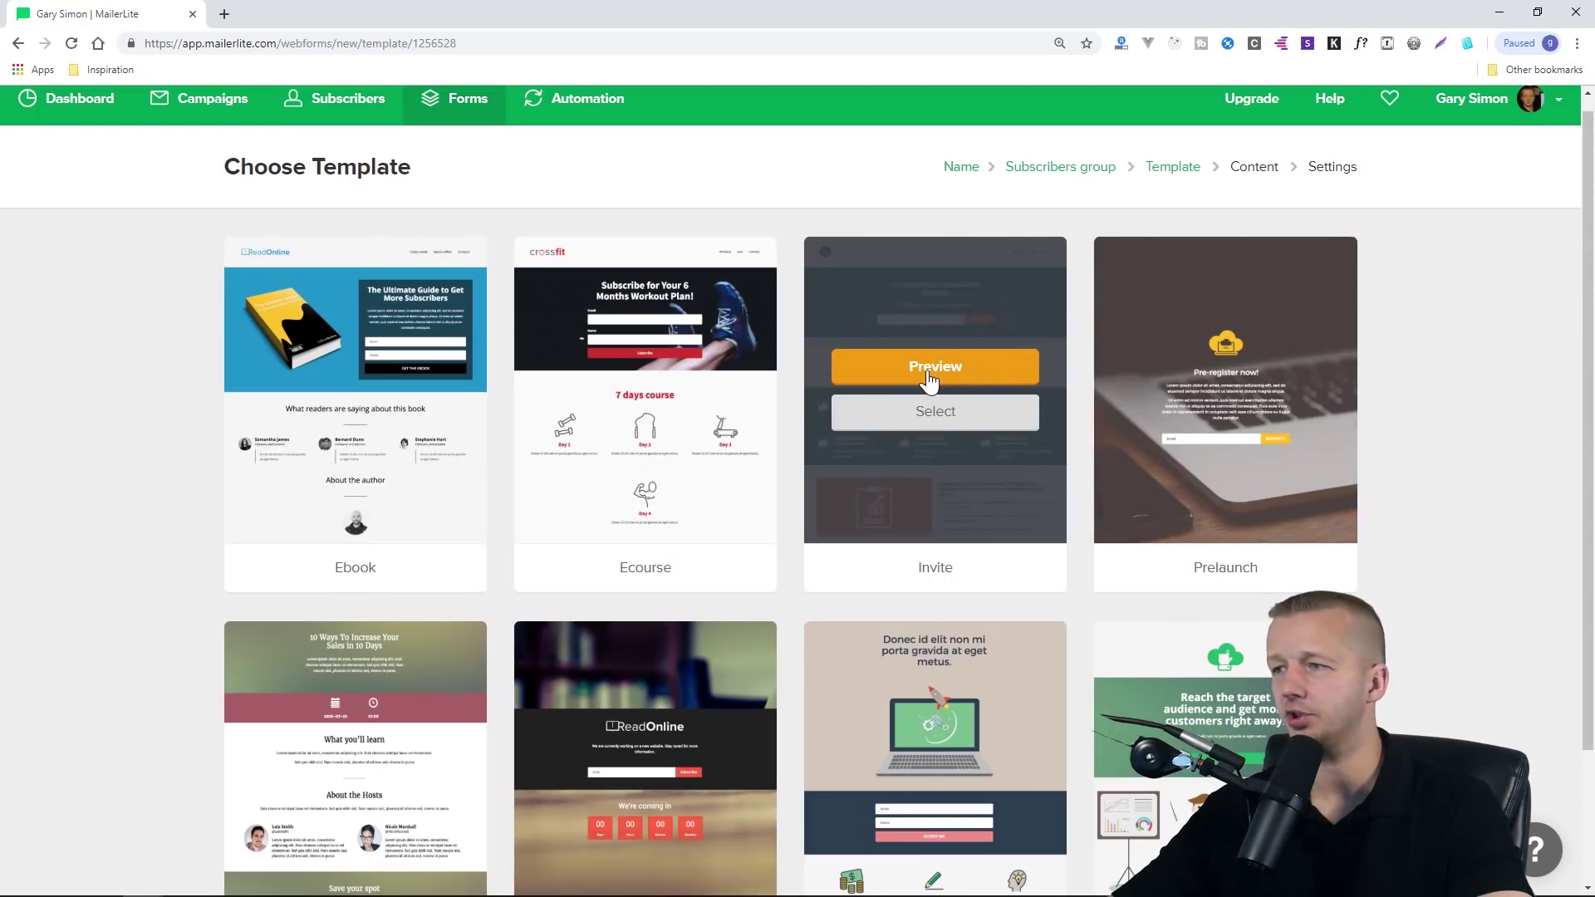
click(929, 381)
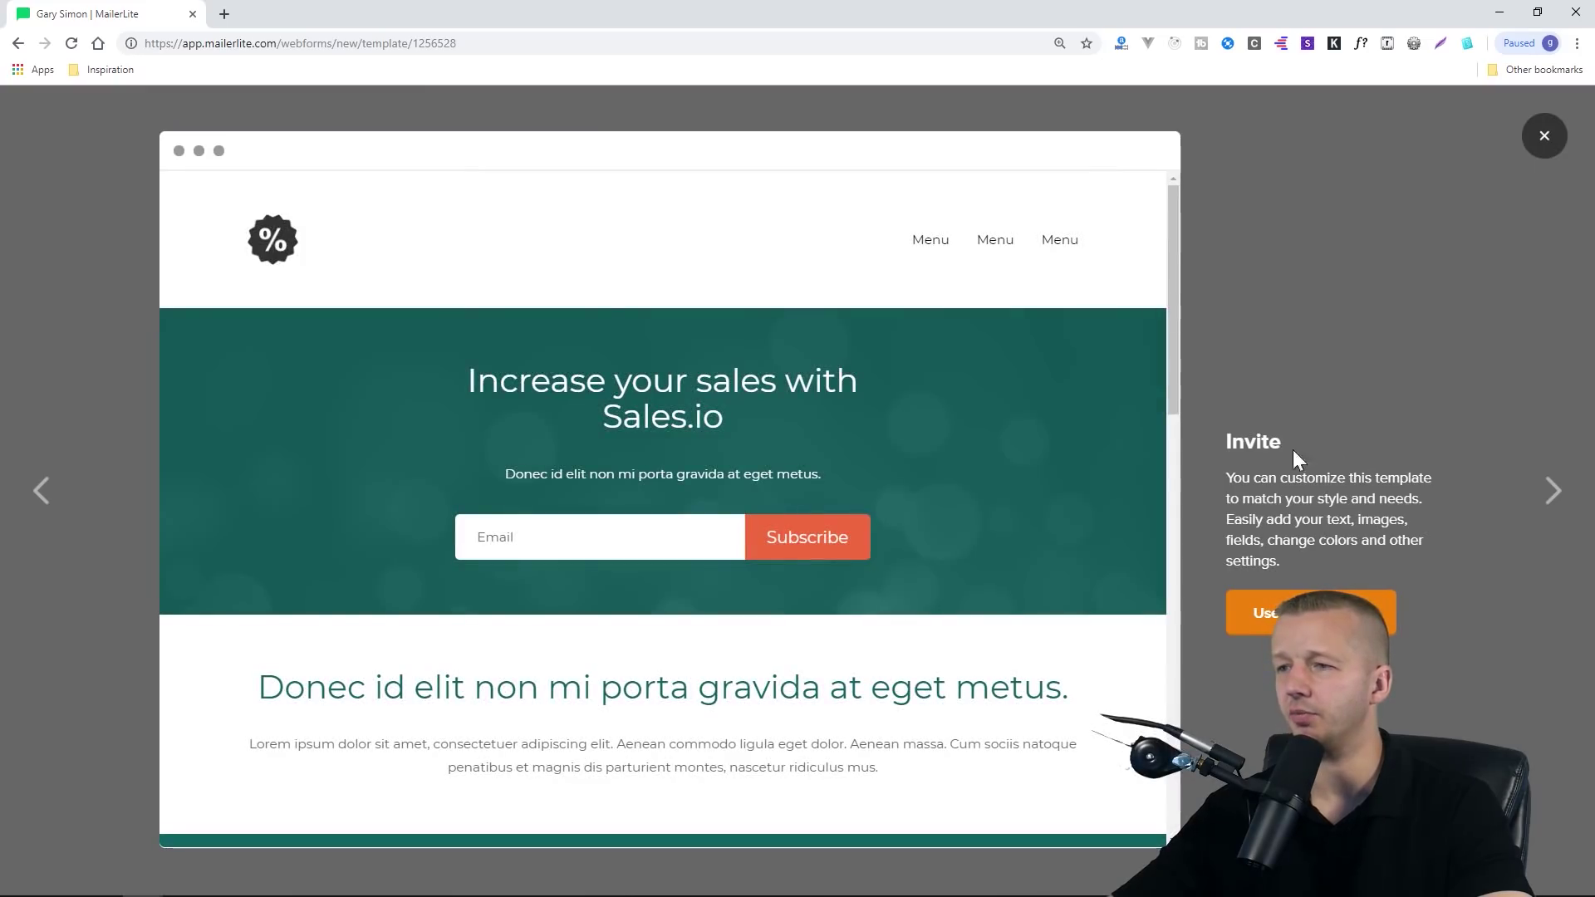
scroll(997, 443, down, 8)
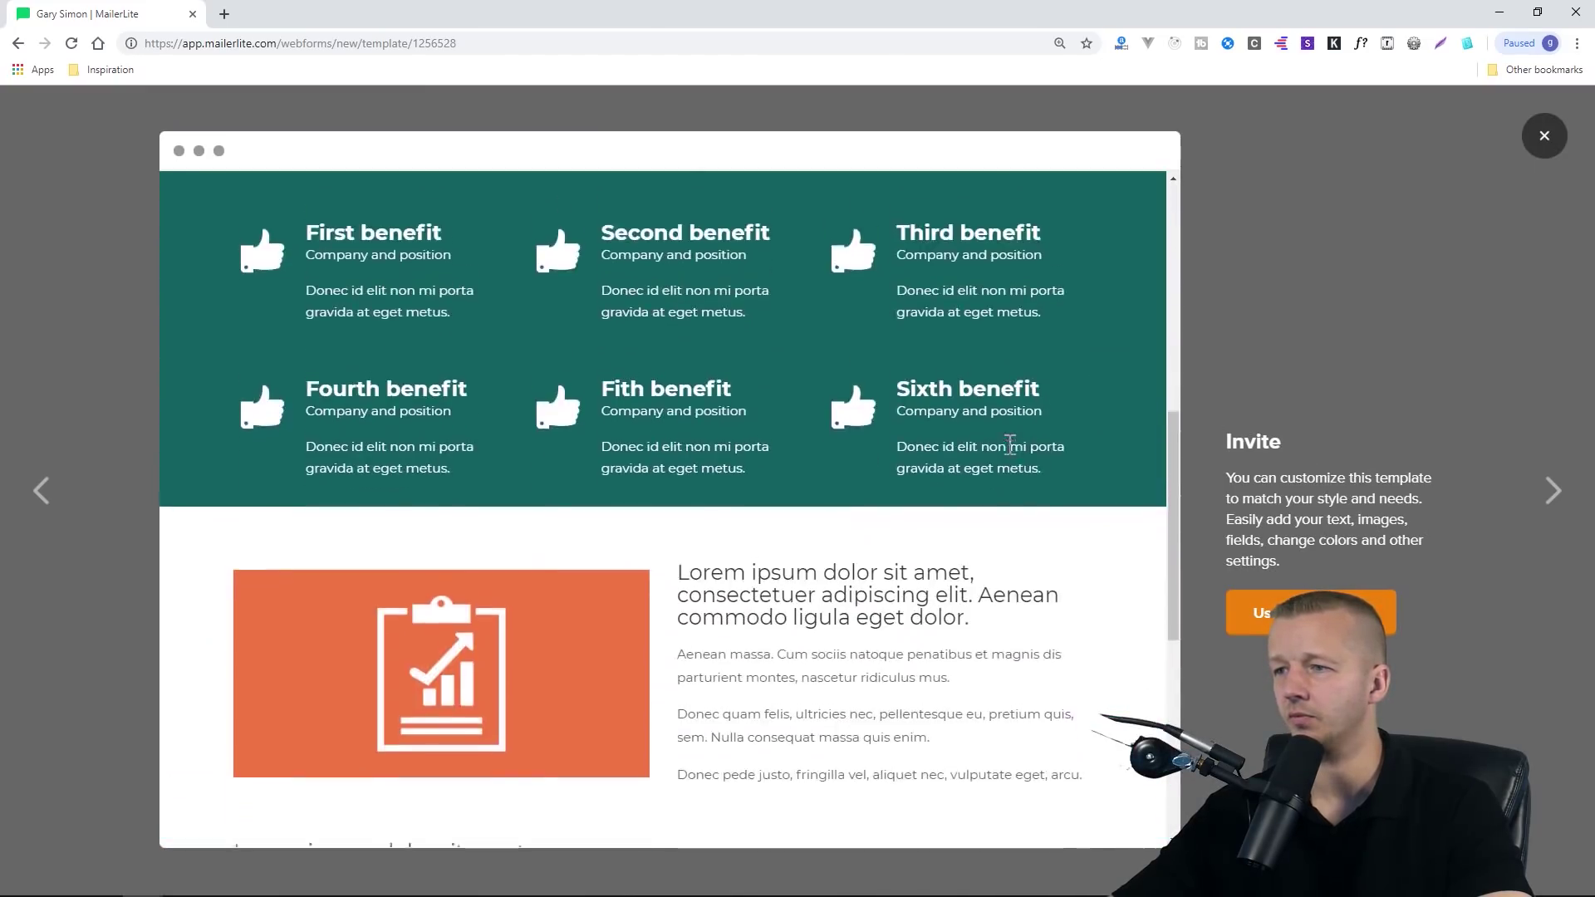
scroll(1008, 444, down, 7)
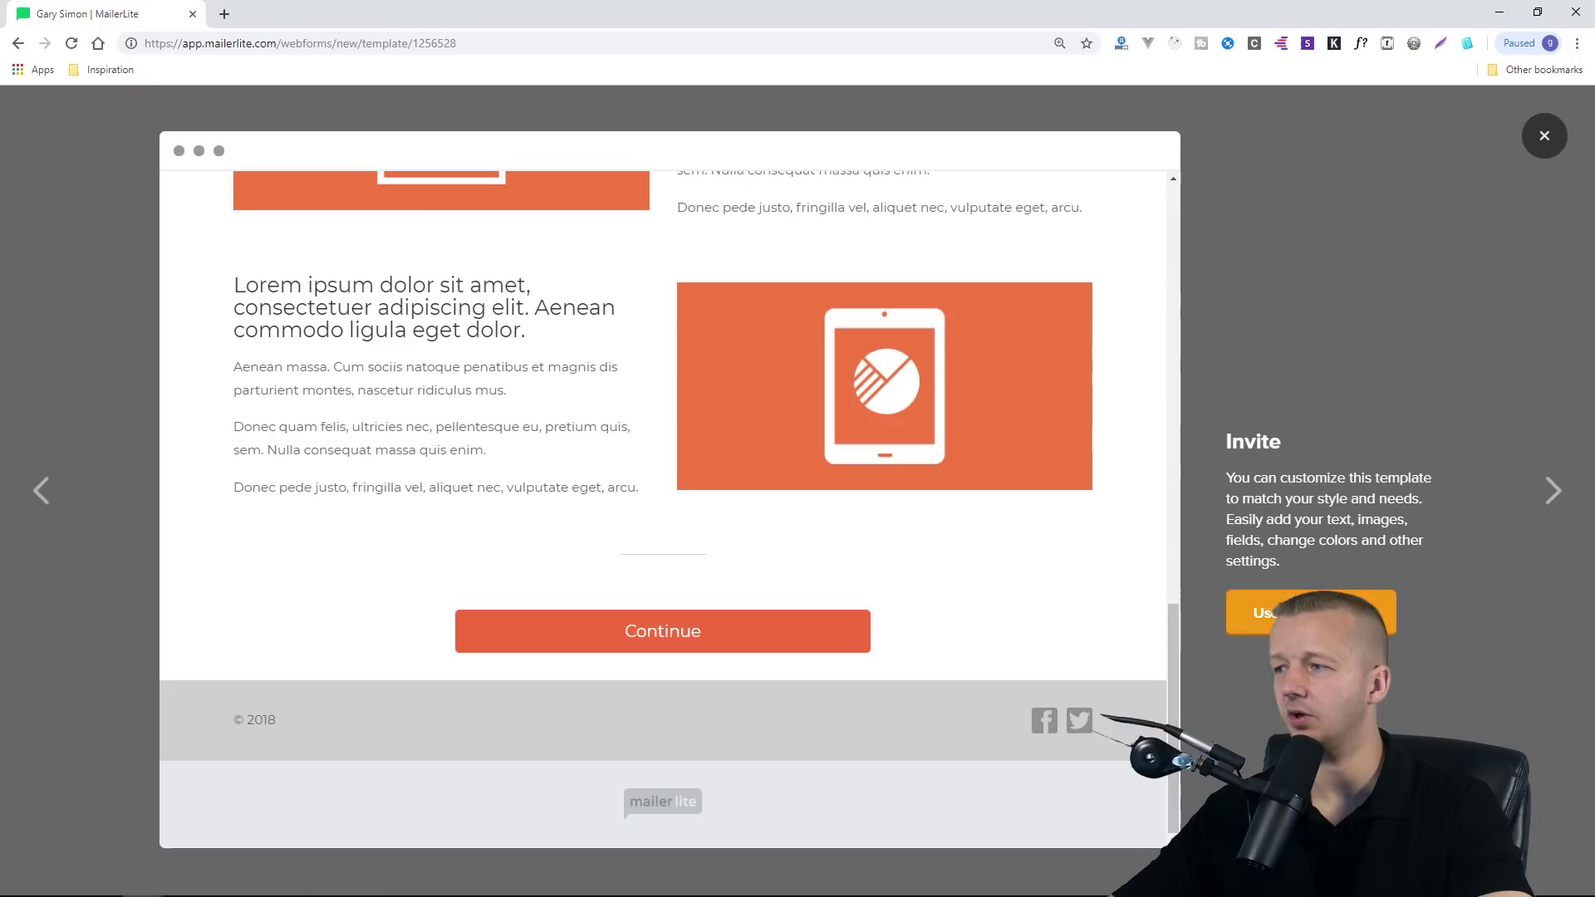
click(1311, 613)
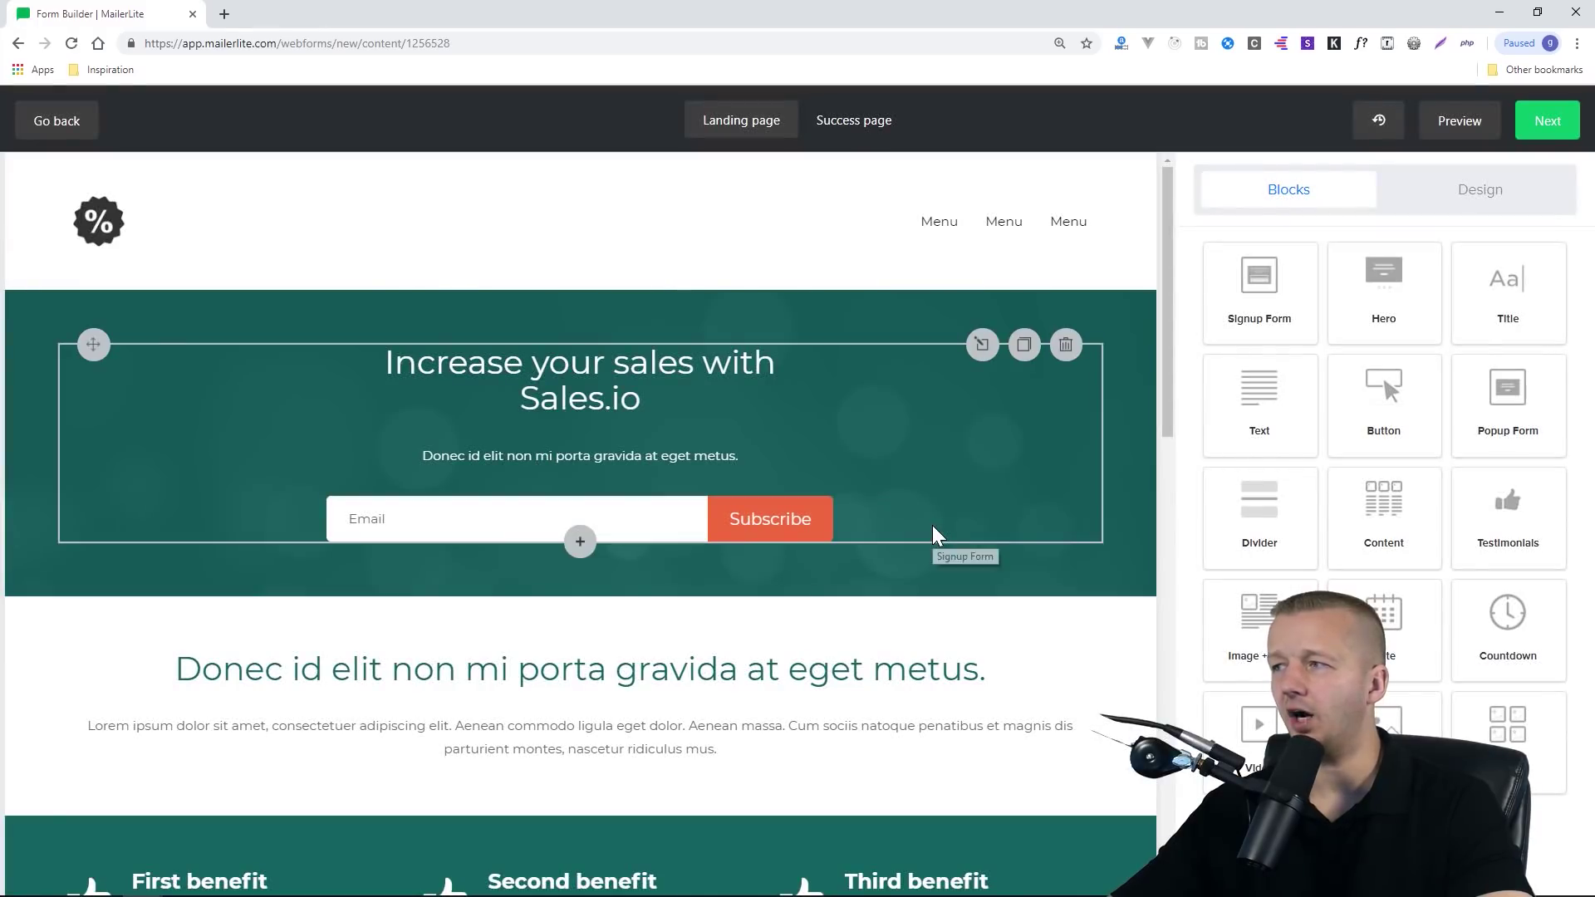
Delete one navigation link from the header, leaving two Menu links
click(568, 363)
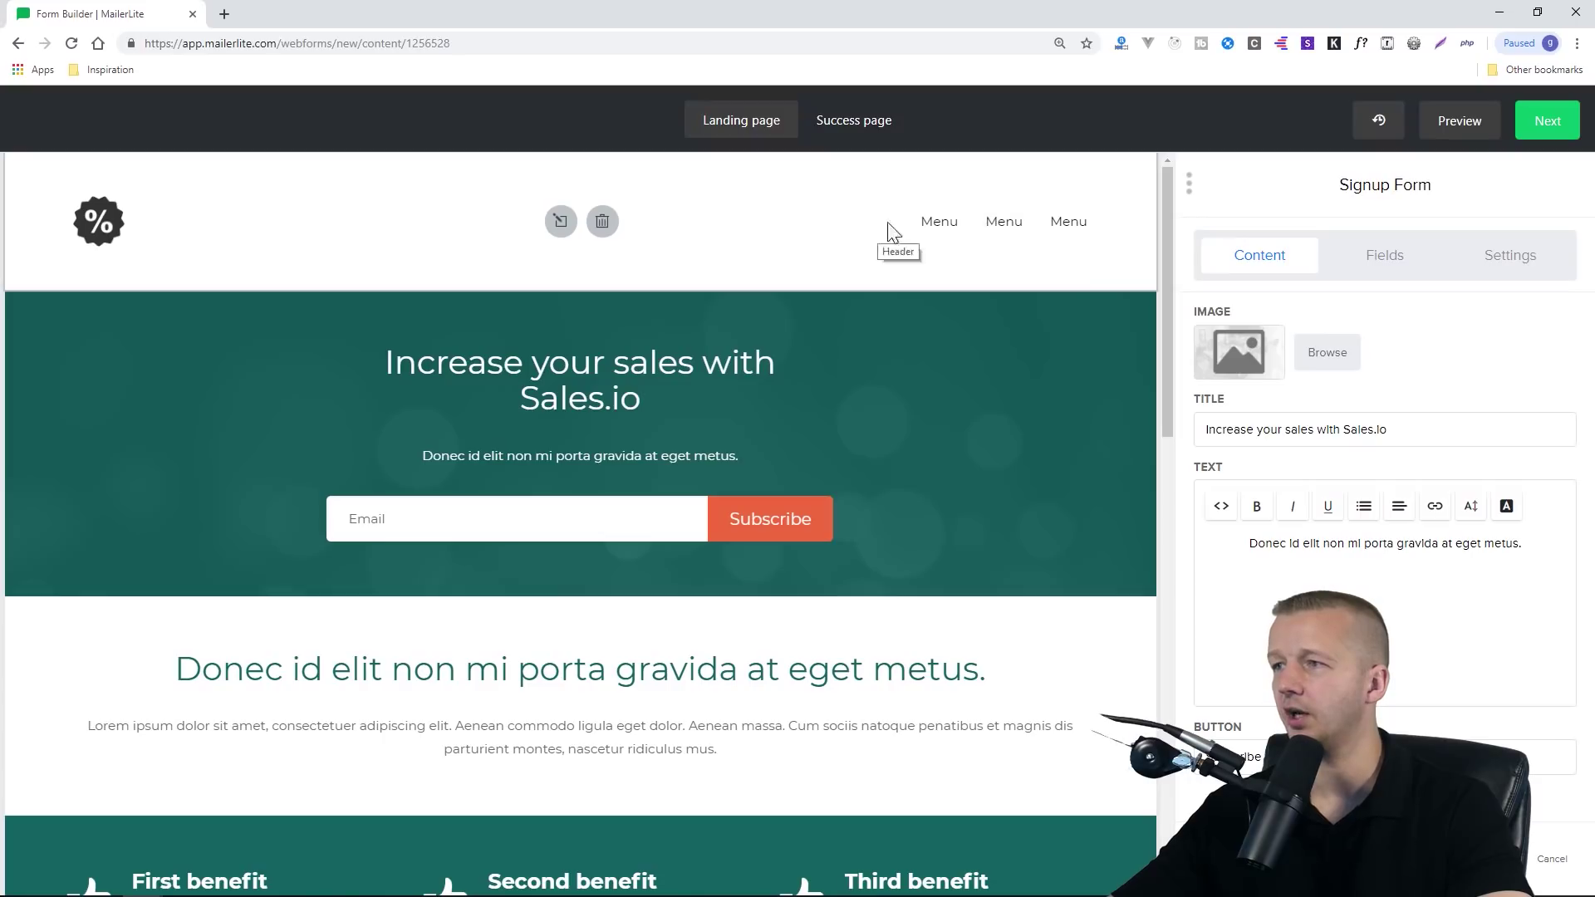
click(914, 234)
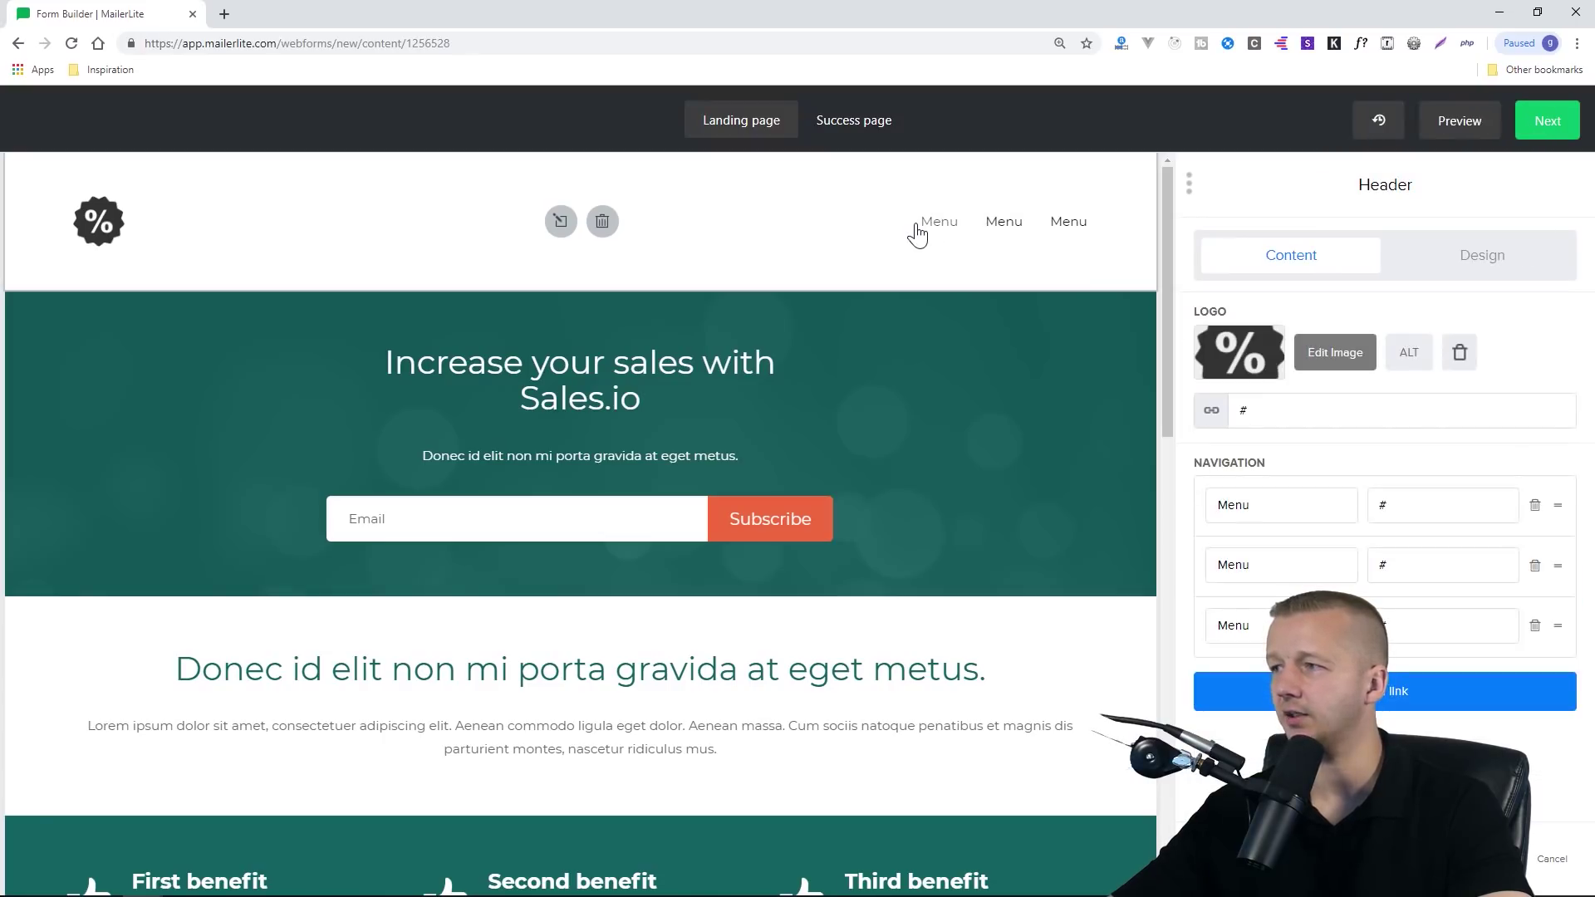
click(1274, 508)
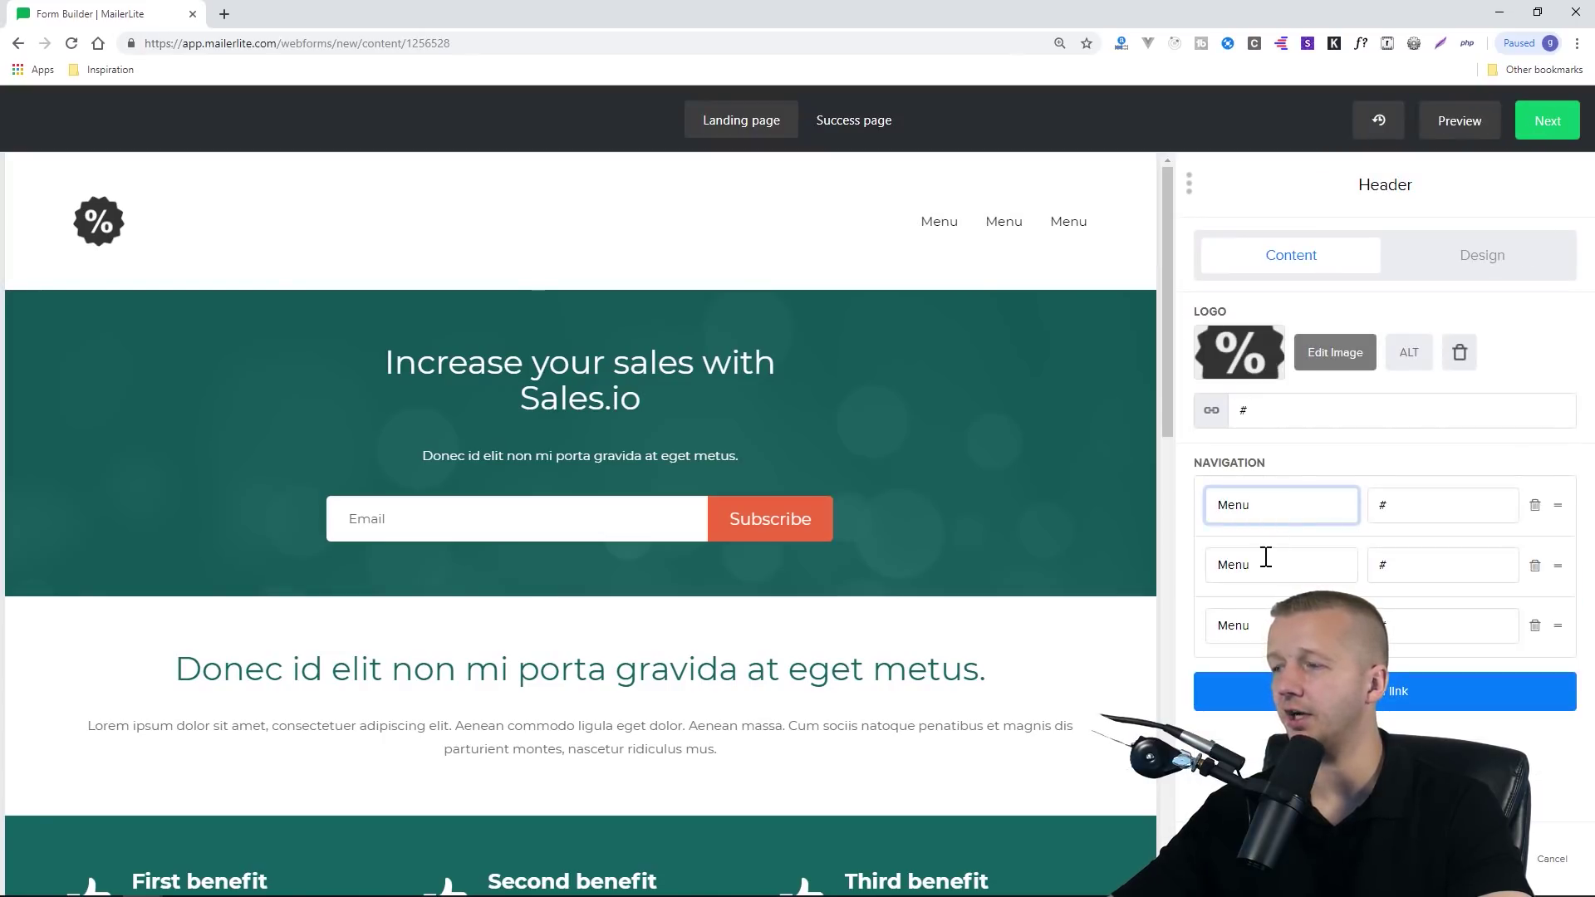
click(1267, 559)
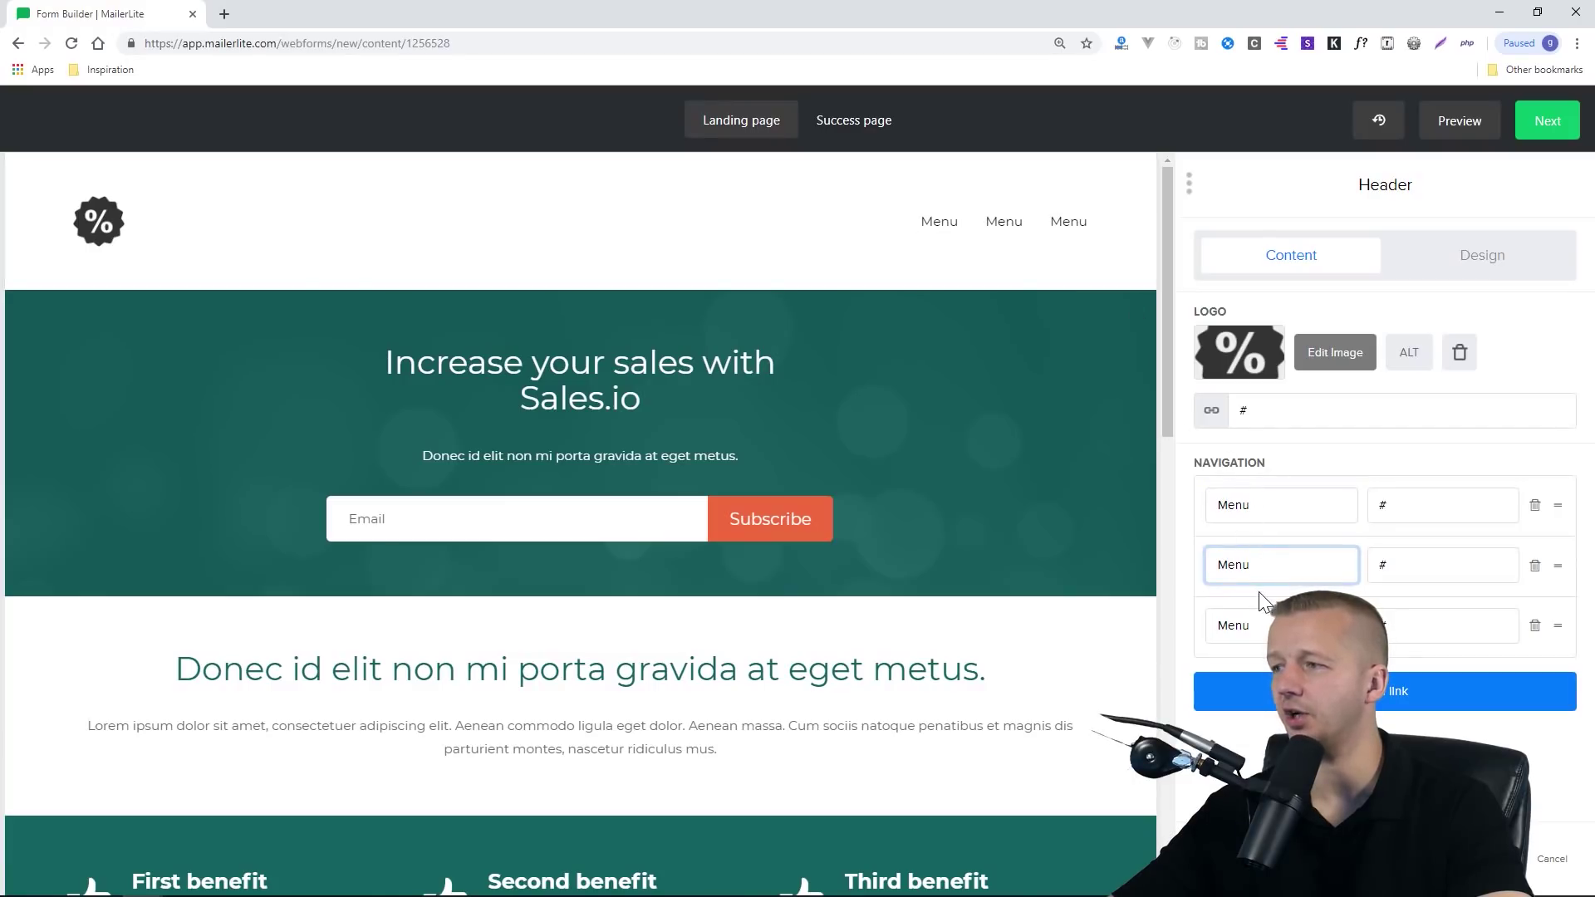
click(1536, 506)
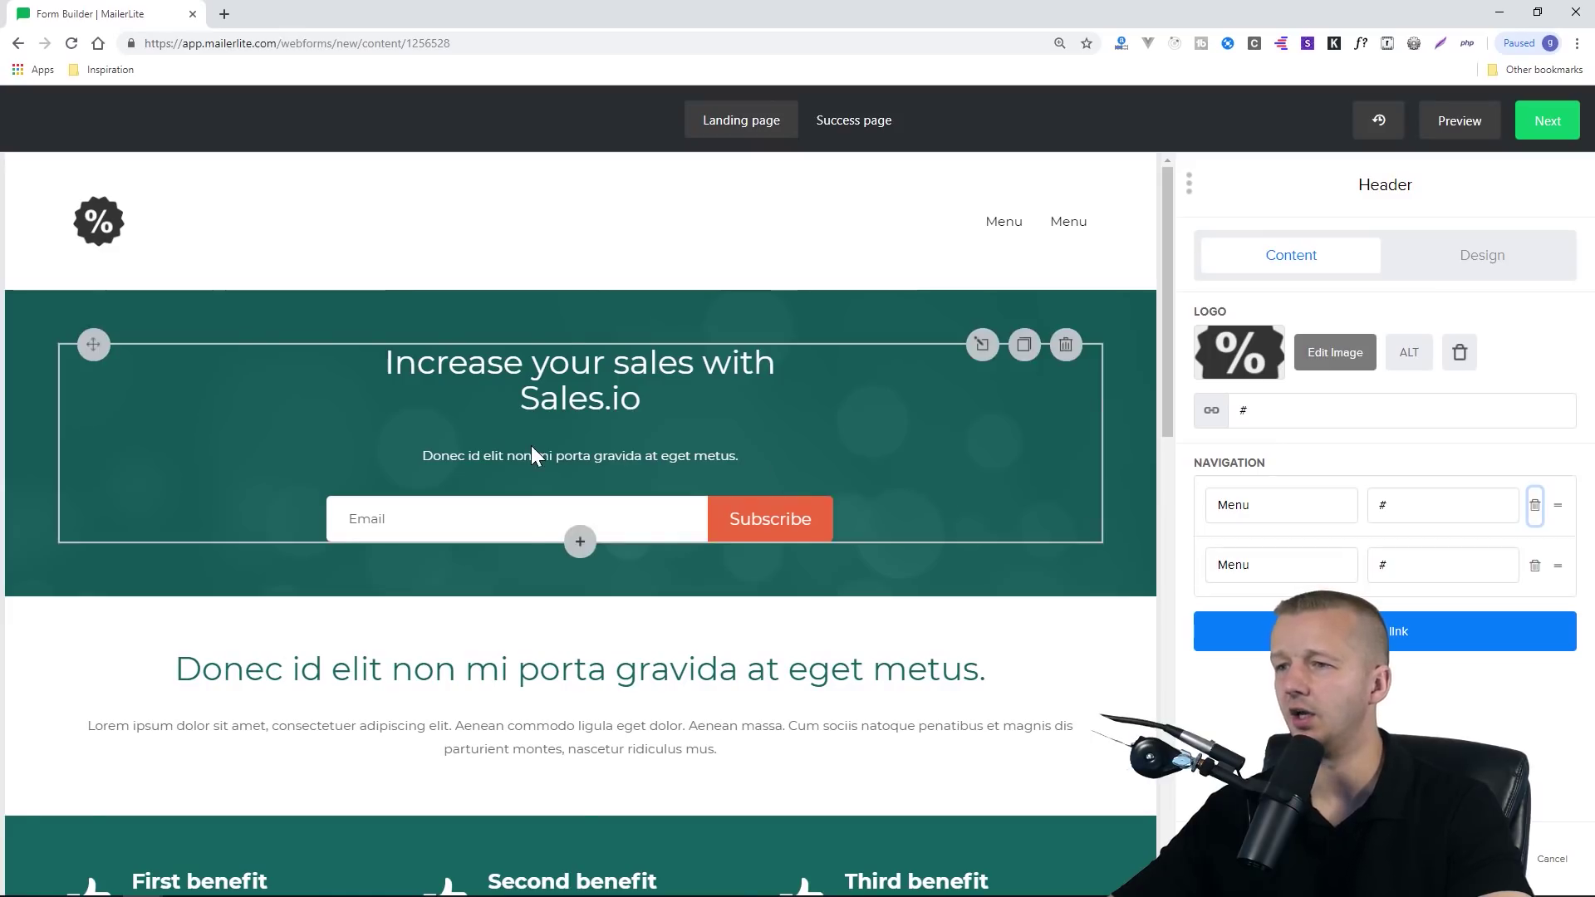
Look over the signup form, section heading, intro paragraph and benefits blocks
scroll(531, 446, down, 2)
click(477, 352)
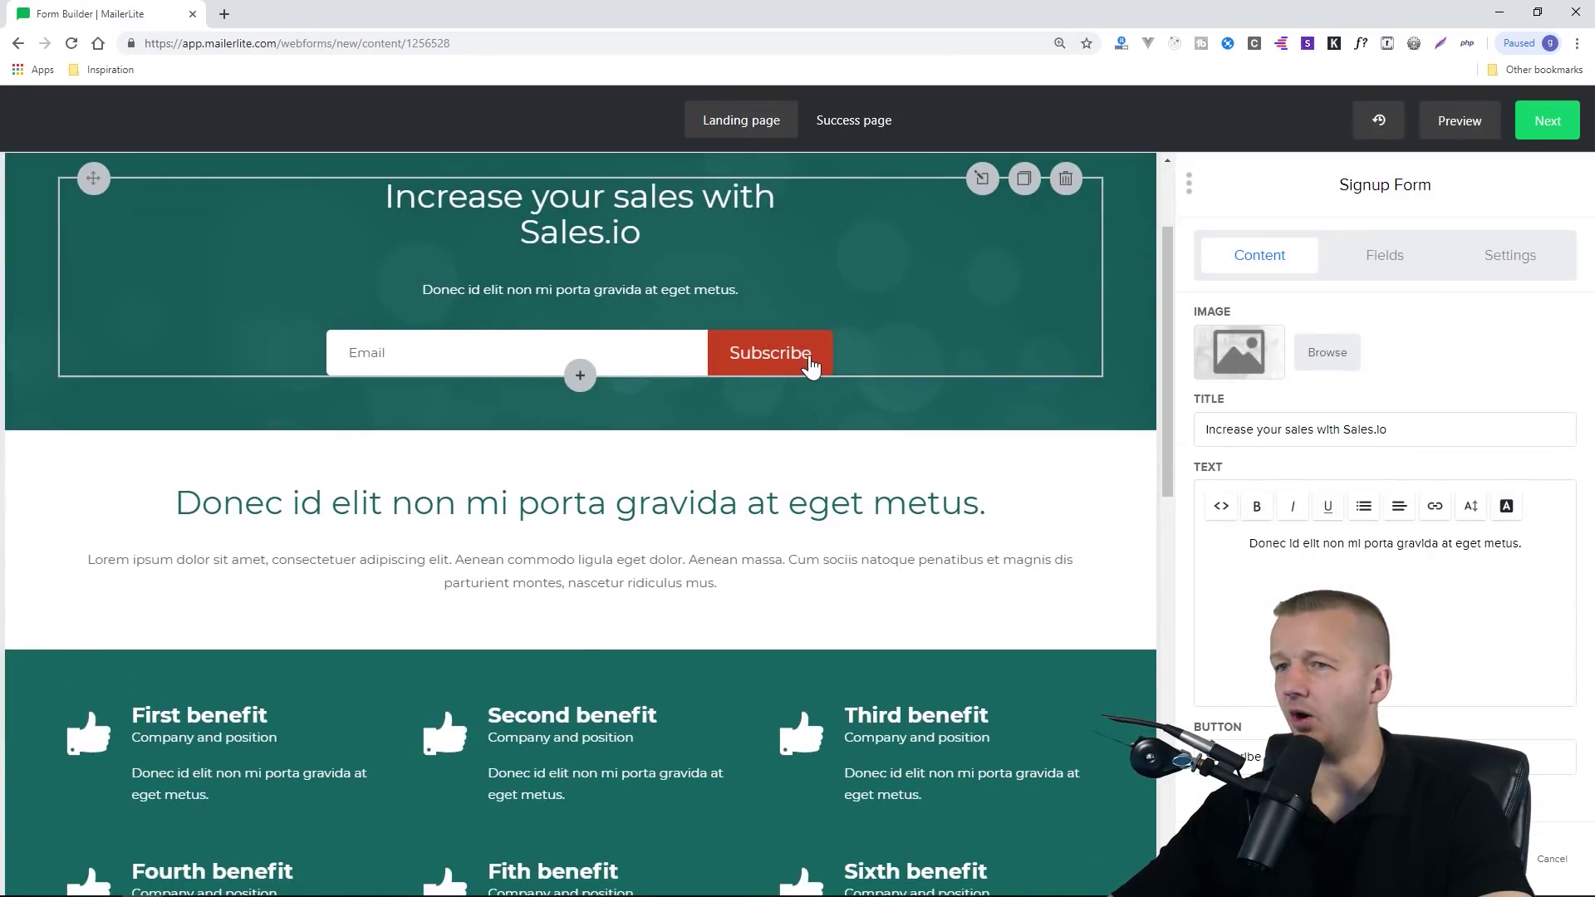
scroll(613, 452, down, 2)
click(526, 345)
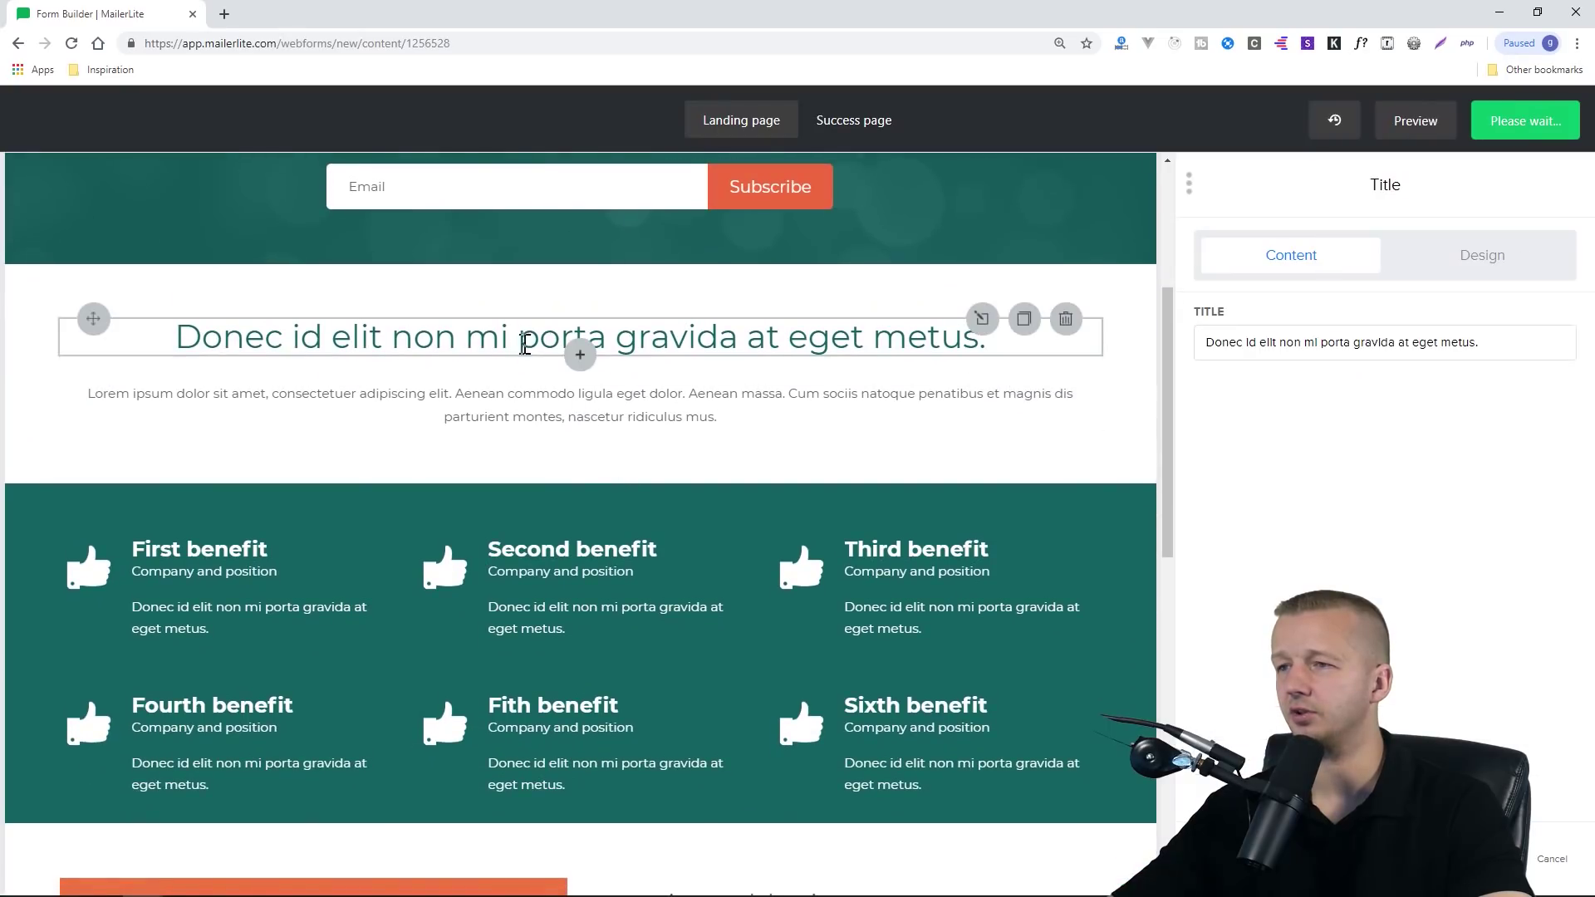
click(463, 412)
scroll(550, 417, down, 2)
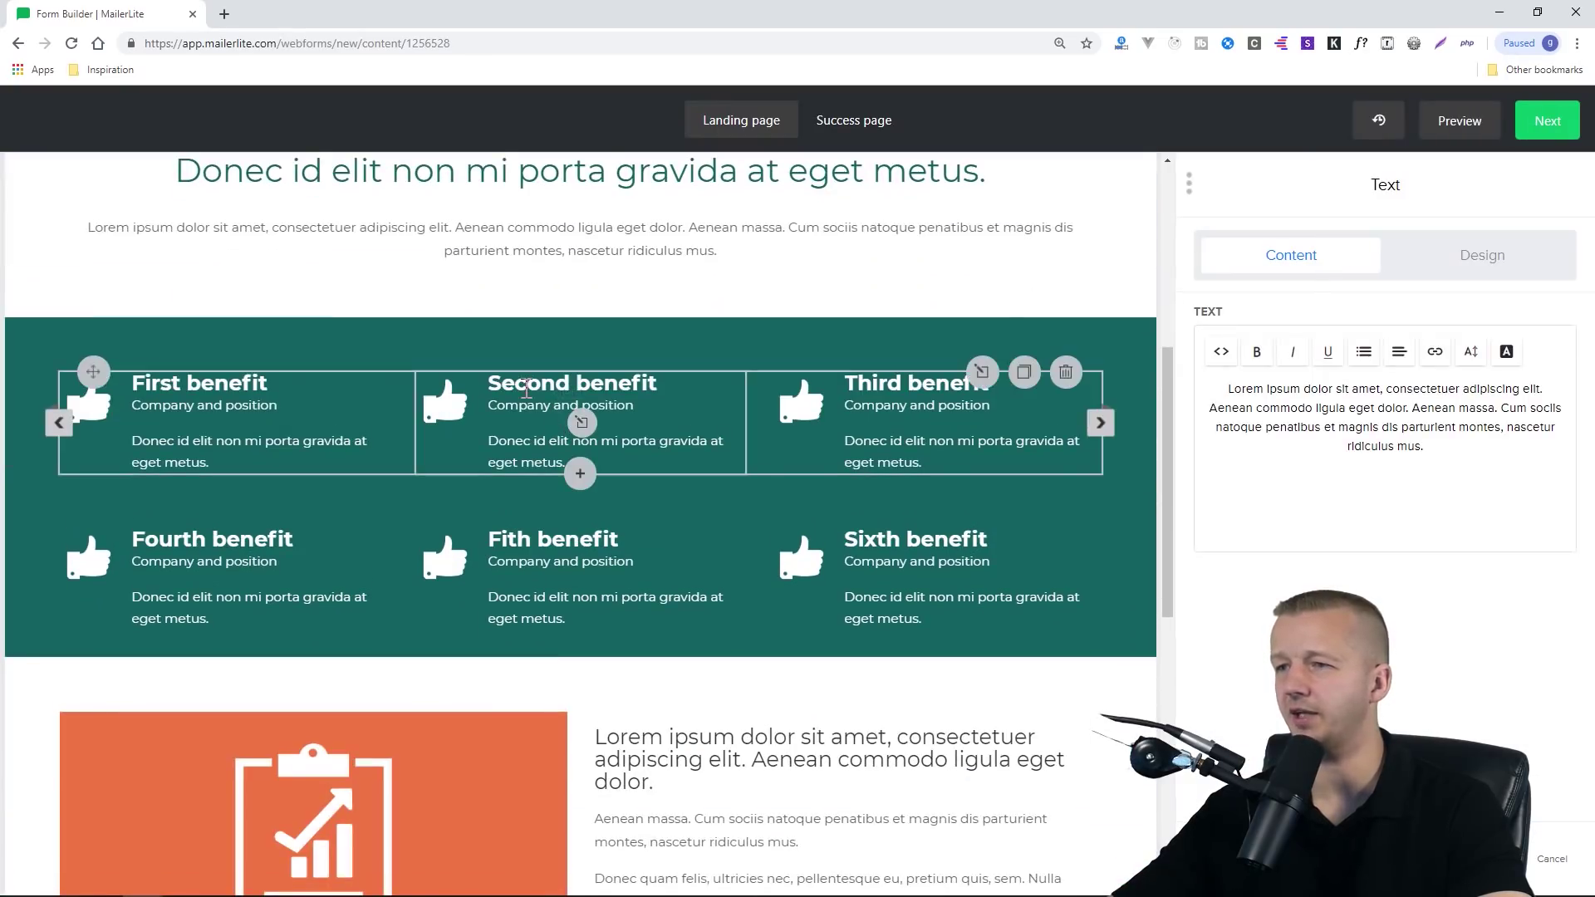
click(527, 388)
scroll(541, 477, down, 7)
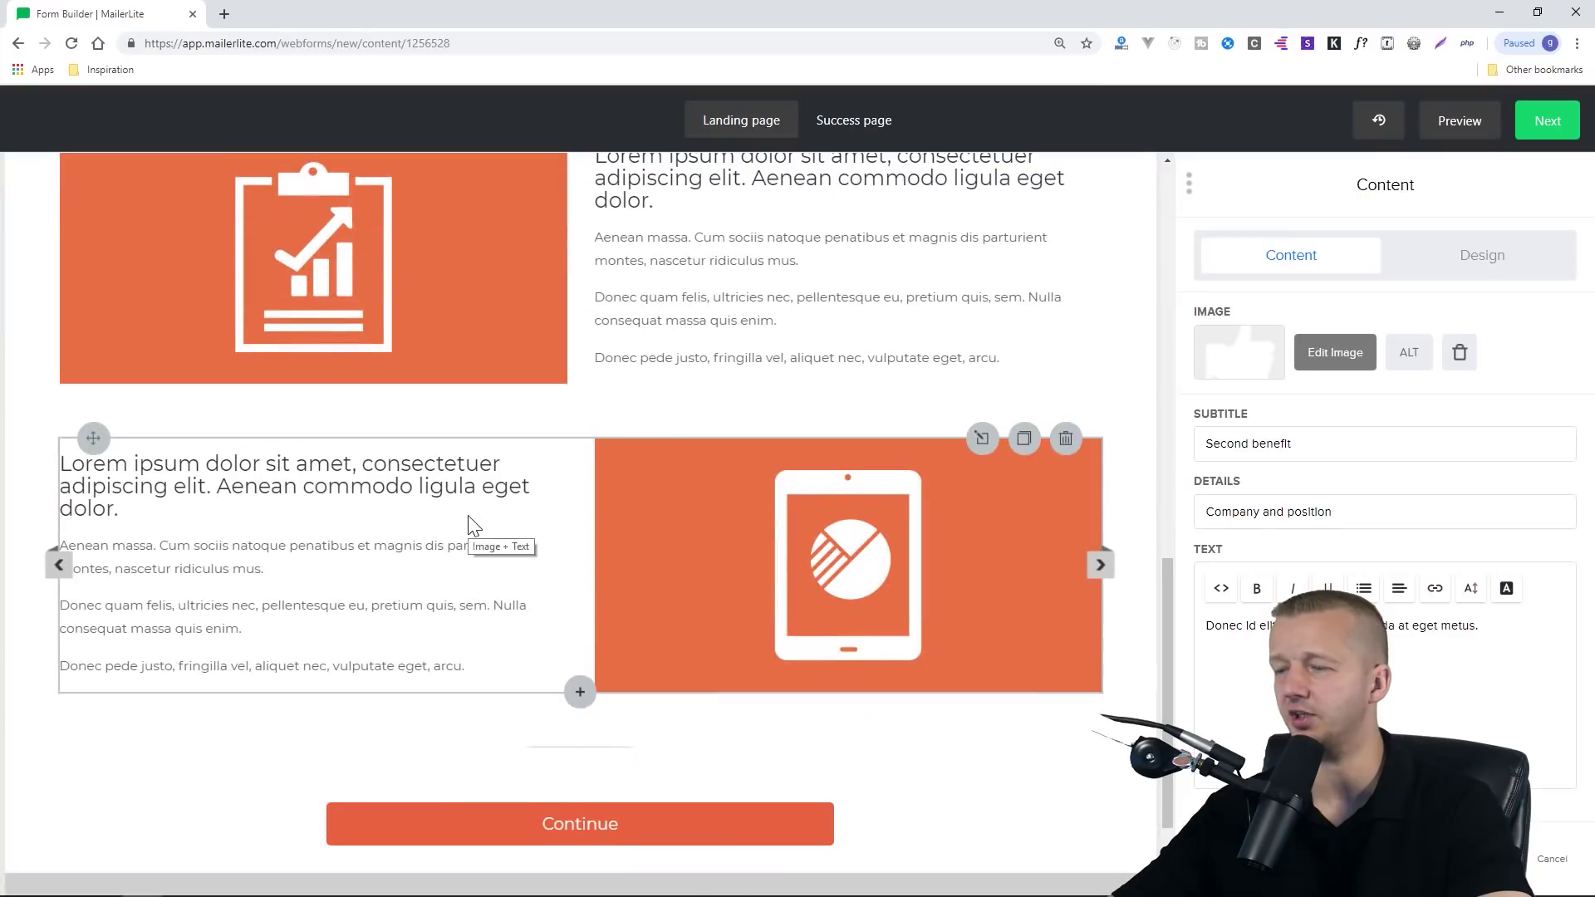
Check the image and text block, then continue to the Page settings step
click(441, 548)
scroll(443, 553, down, 2)
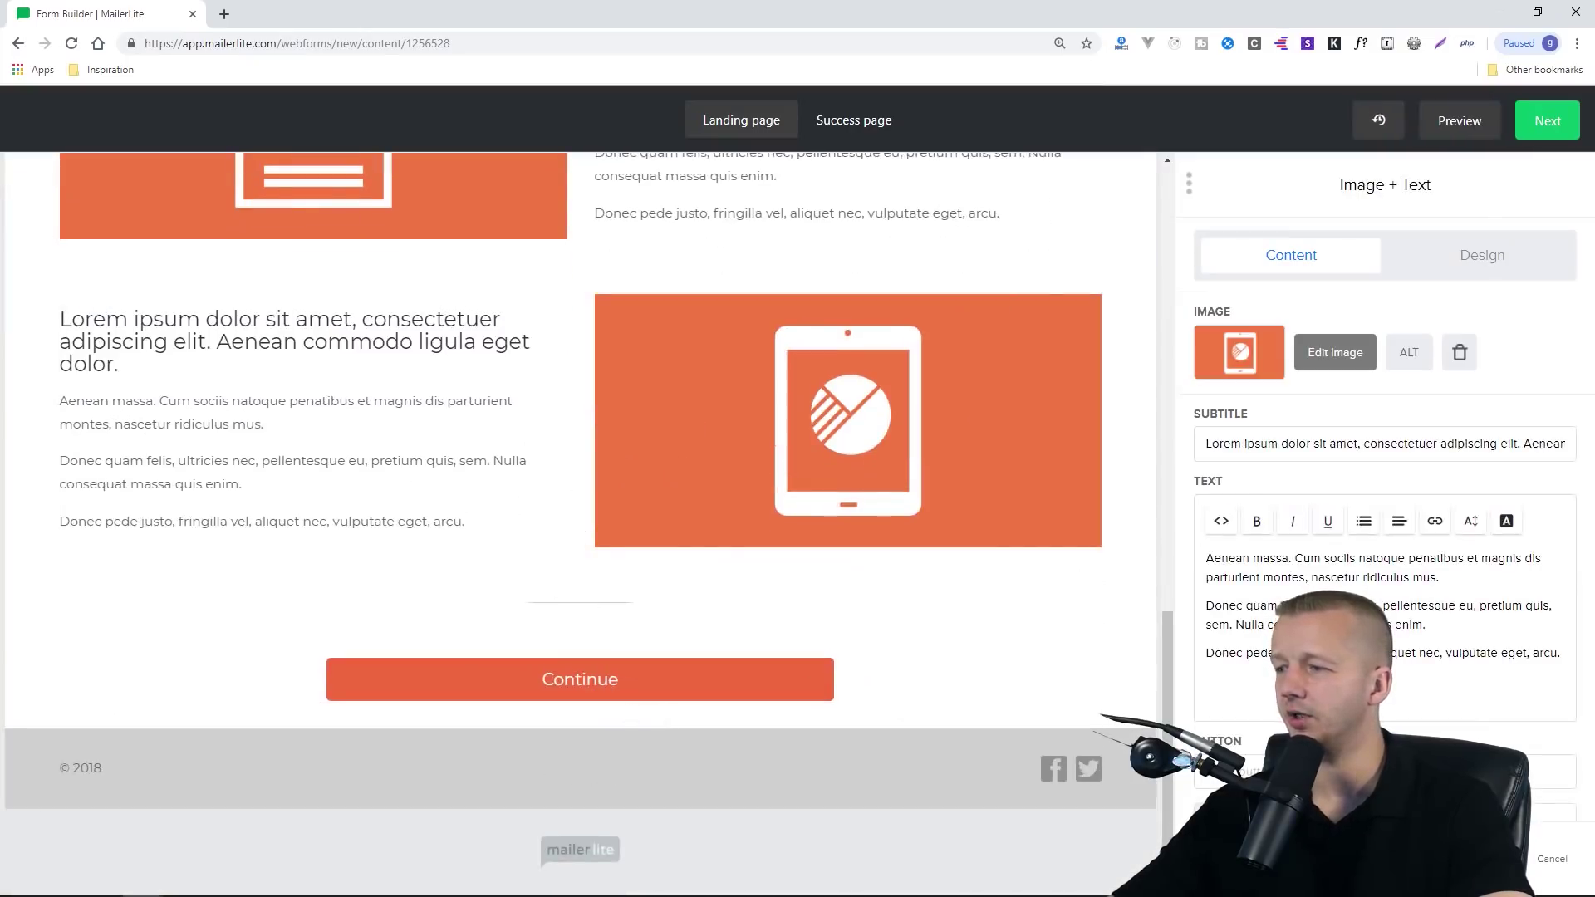
scroll(1385, 509, down, 1)
click(1487, 858)
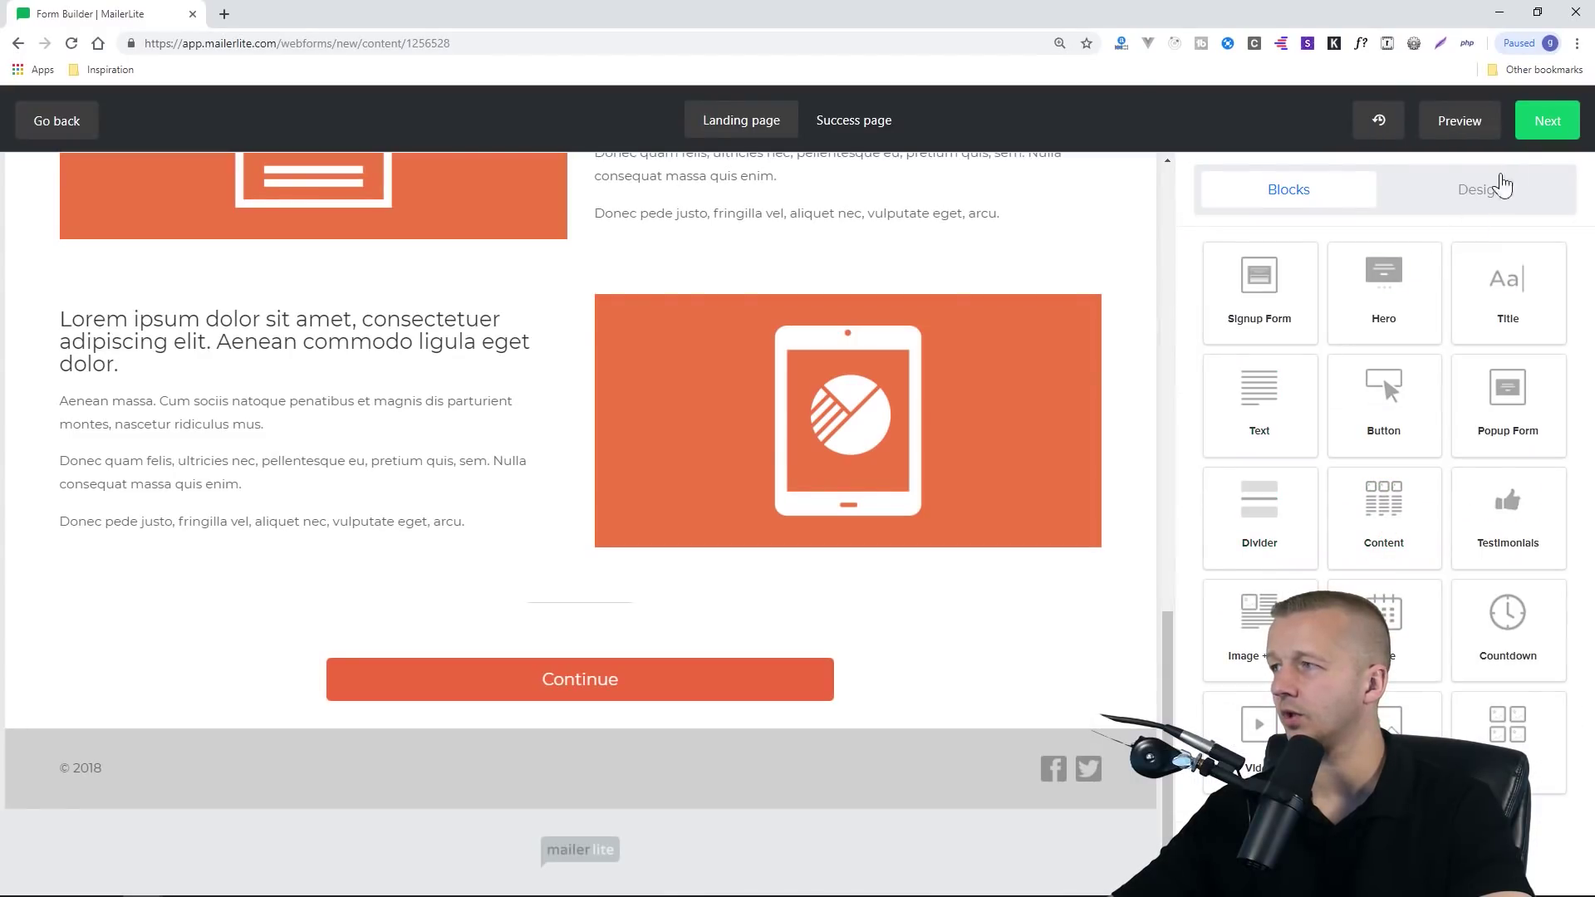
click(1546, 120)
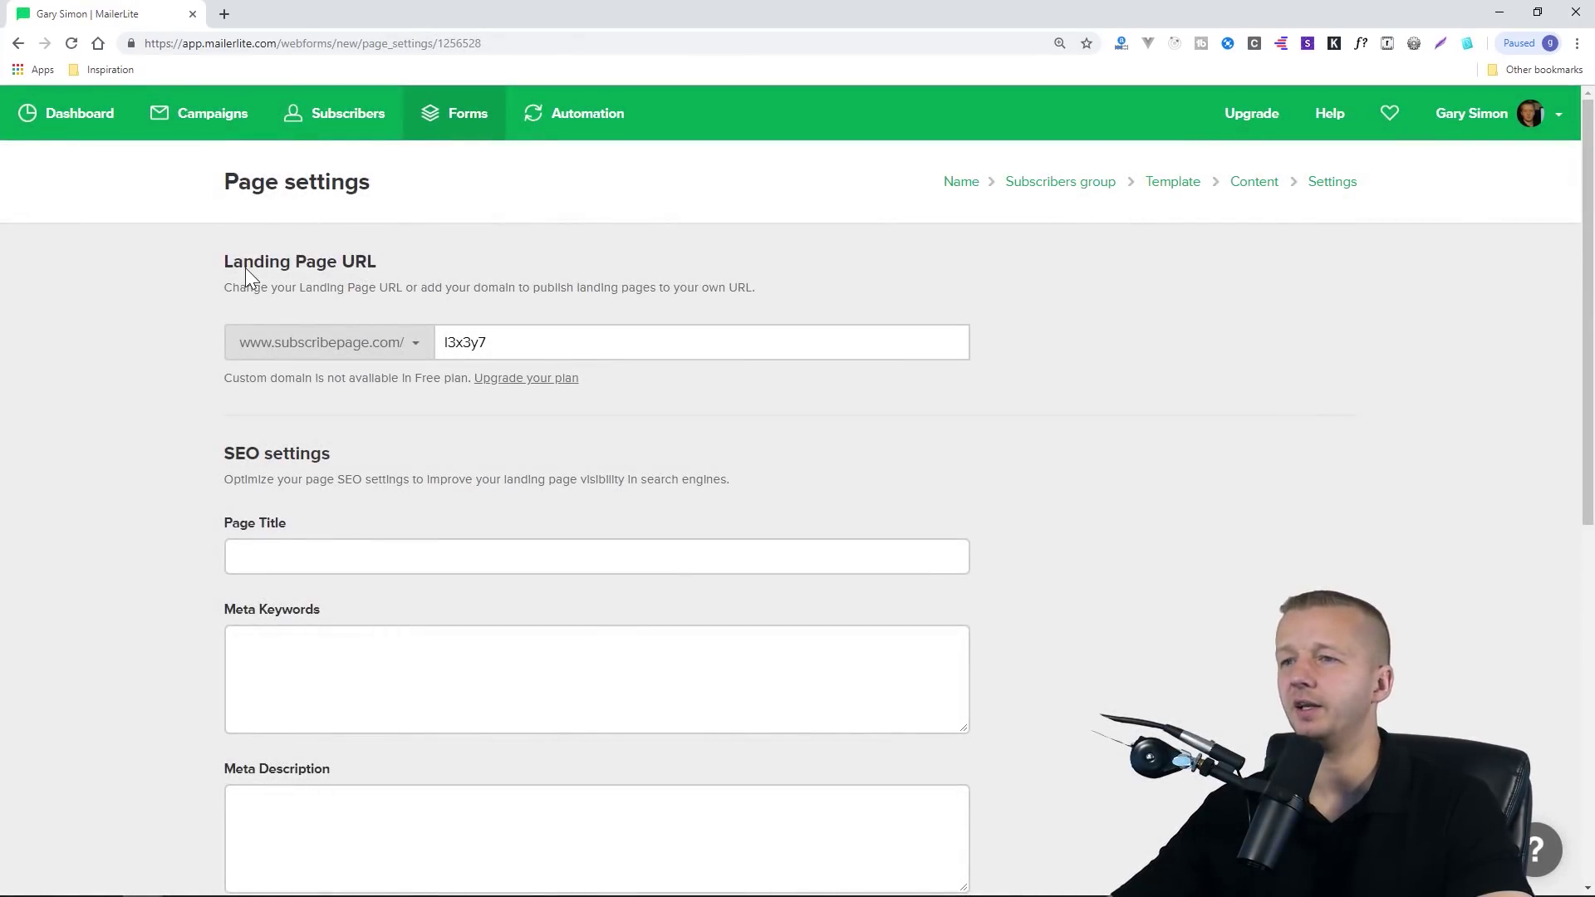
Keep the l3x3y7 URL slug unchanged and scroll down the Page settings to save
drag(307, 258, 377, 254)
click(376, 254)
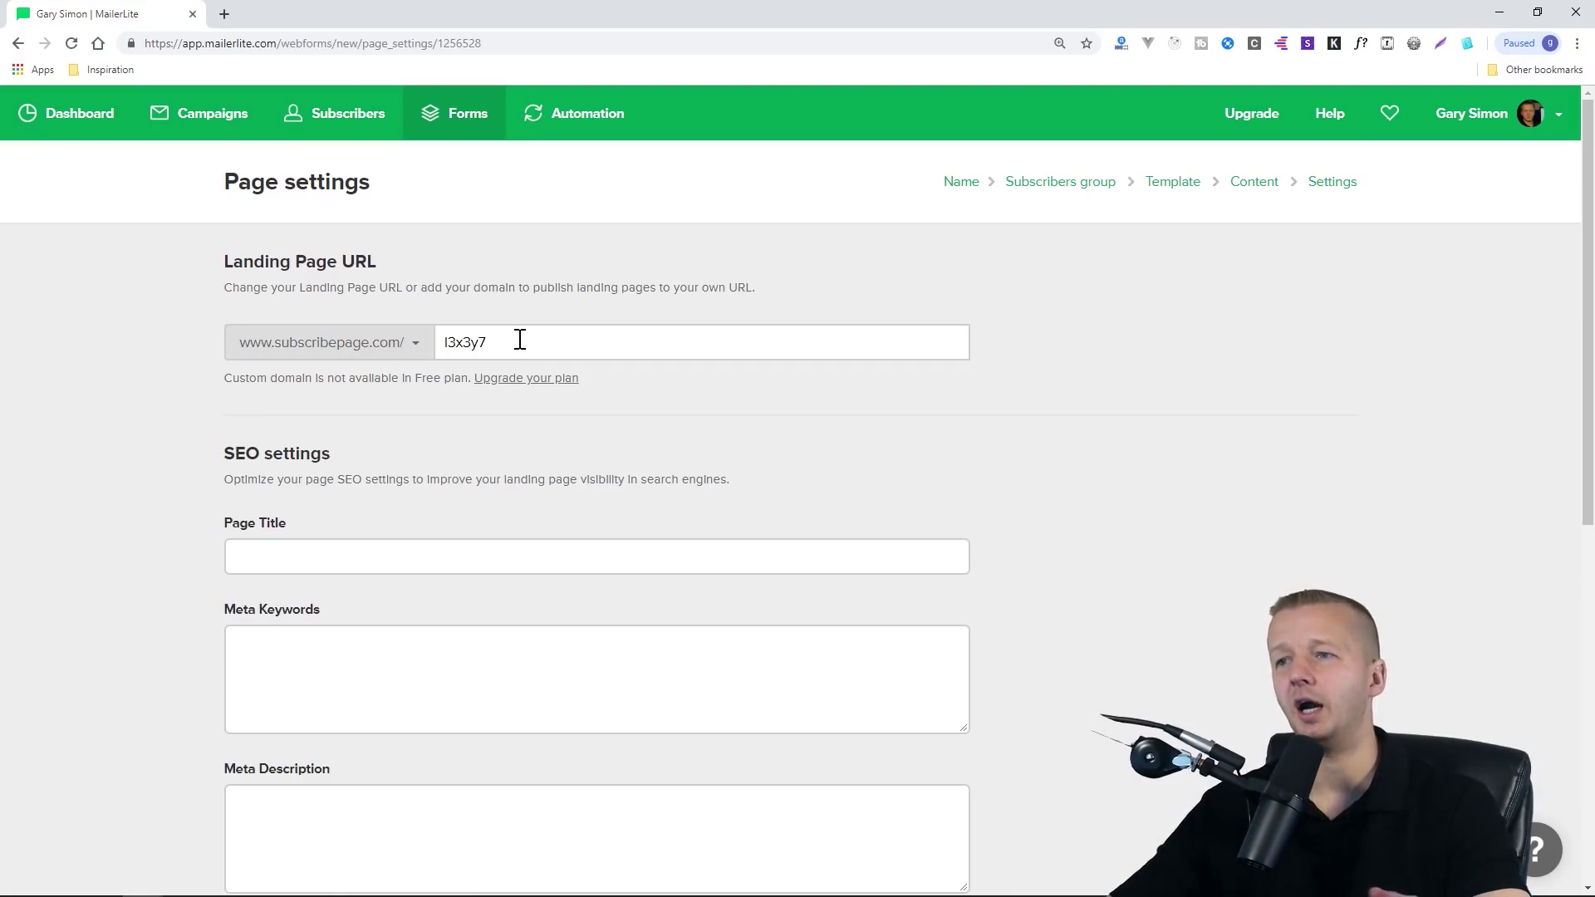
double_click(477, 341)
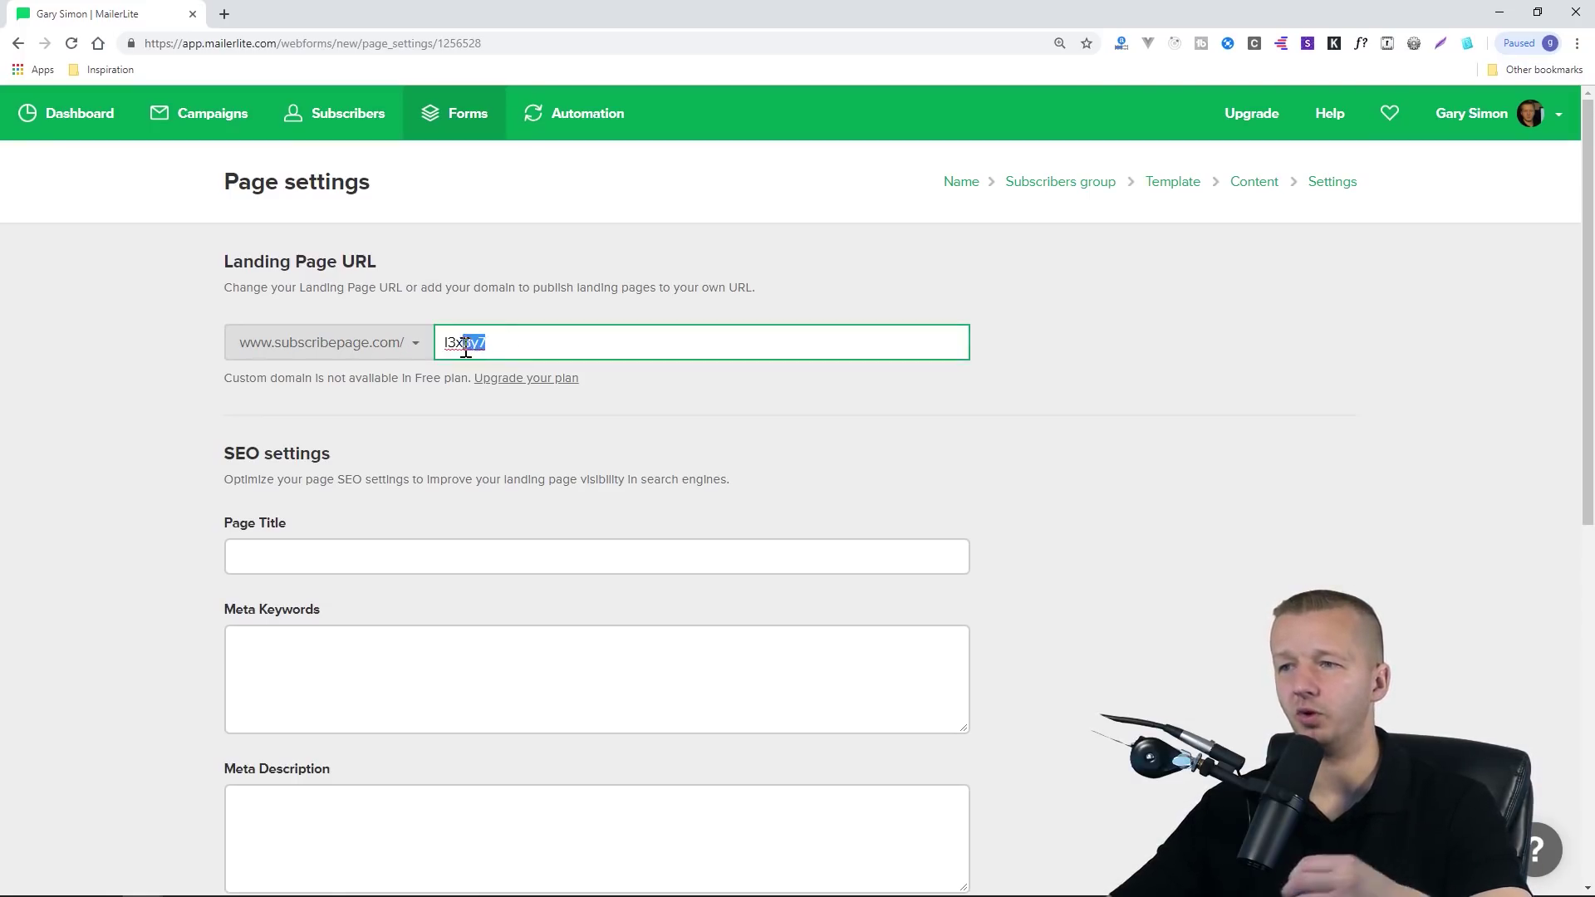
click(526, 335)
click(534, 320)
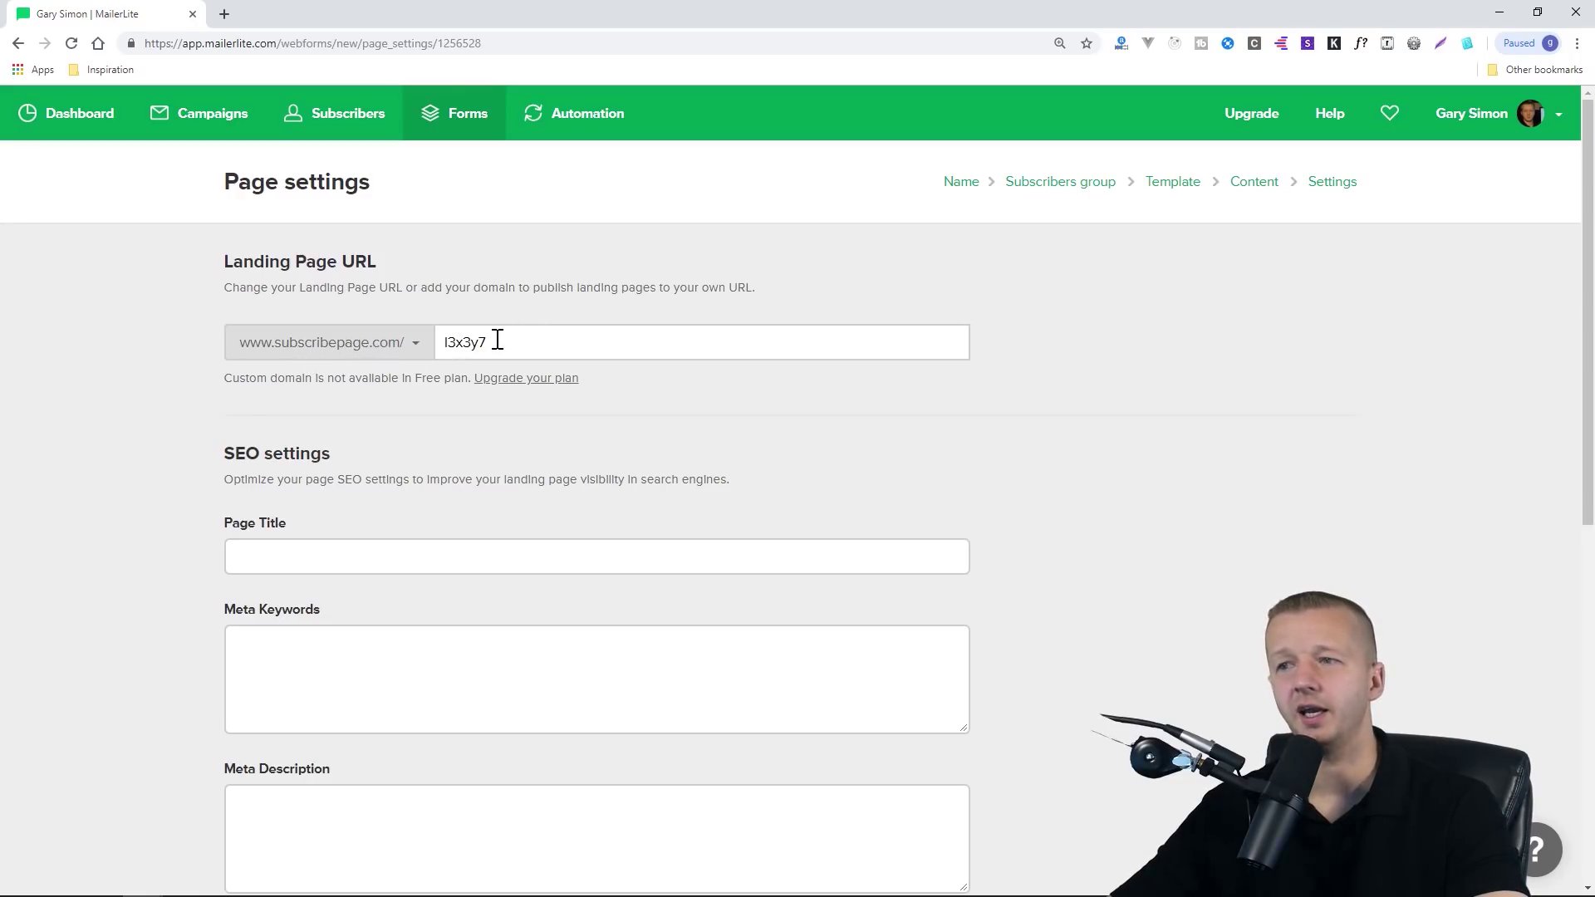
click(498, 341)
click(522, 307)
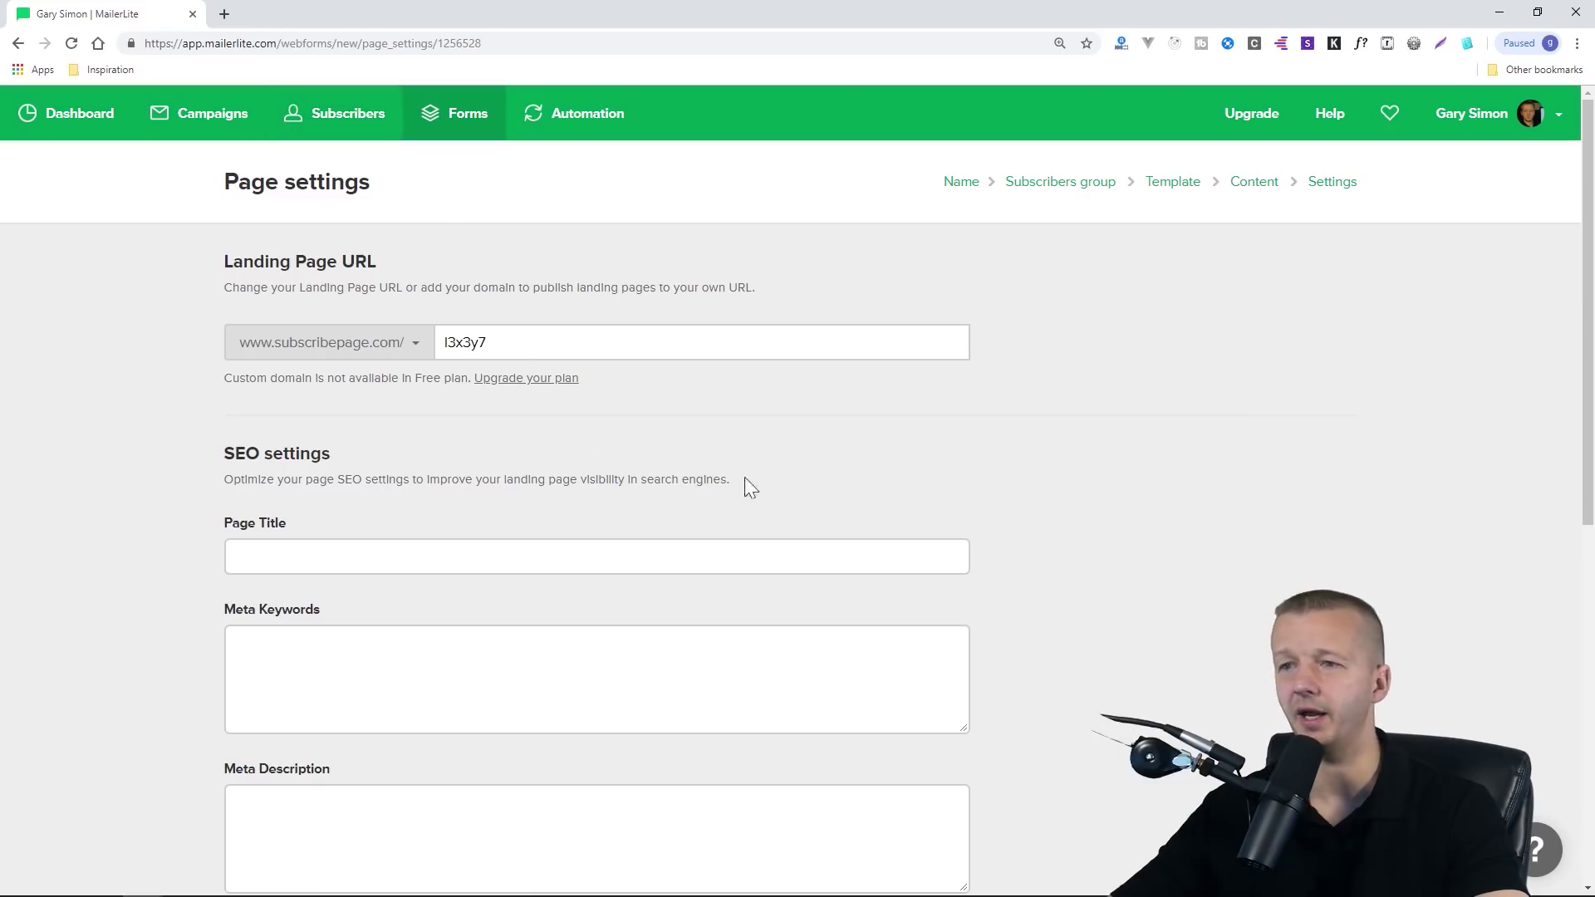
scroll(761, 486, down, 5)
scroll(581, 424, down, 3)
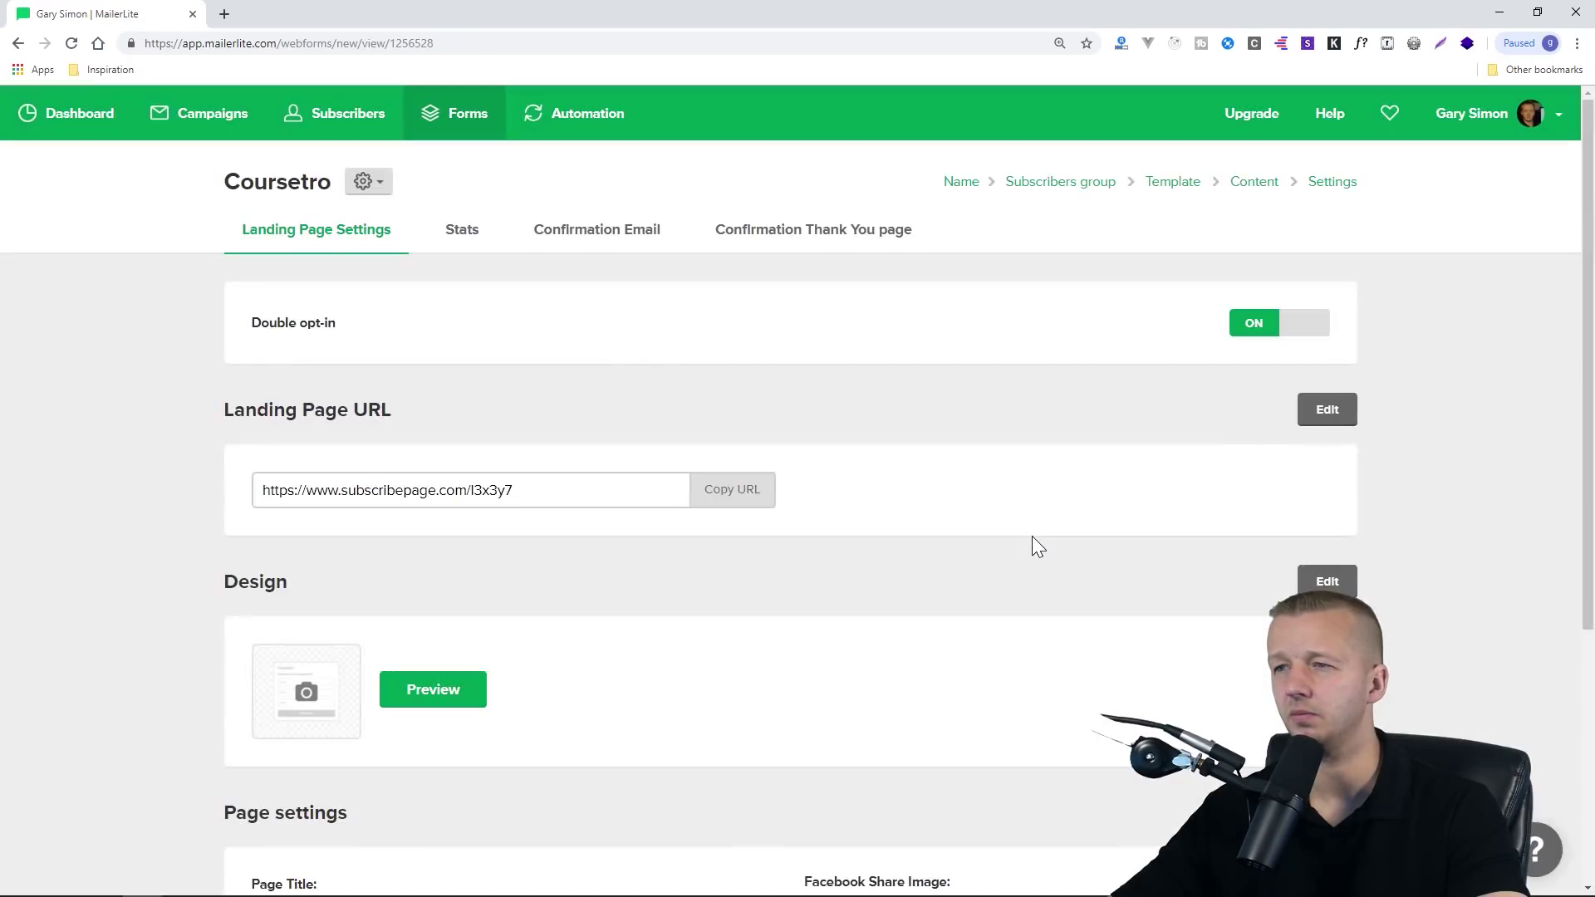
Copy the landing page URL and load the live page in a new browser tab
click(566, 497)
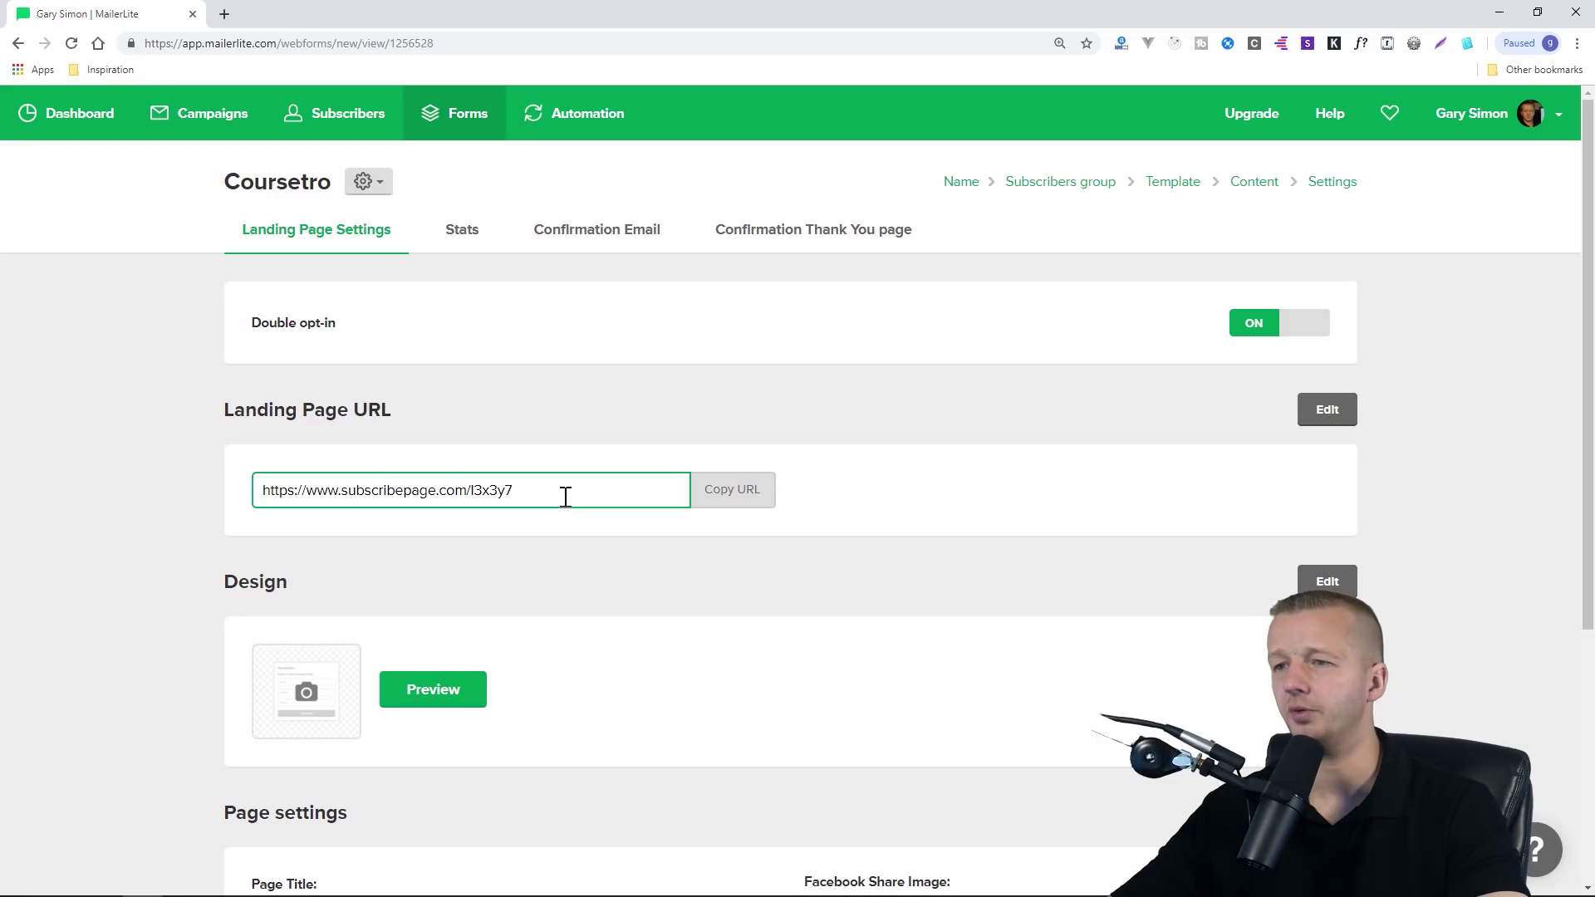
drag(571, 490, 255, 497)
key(ctrl+c)
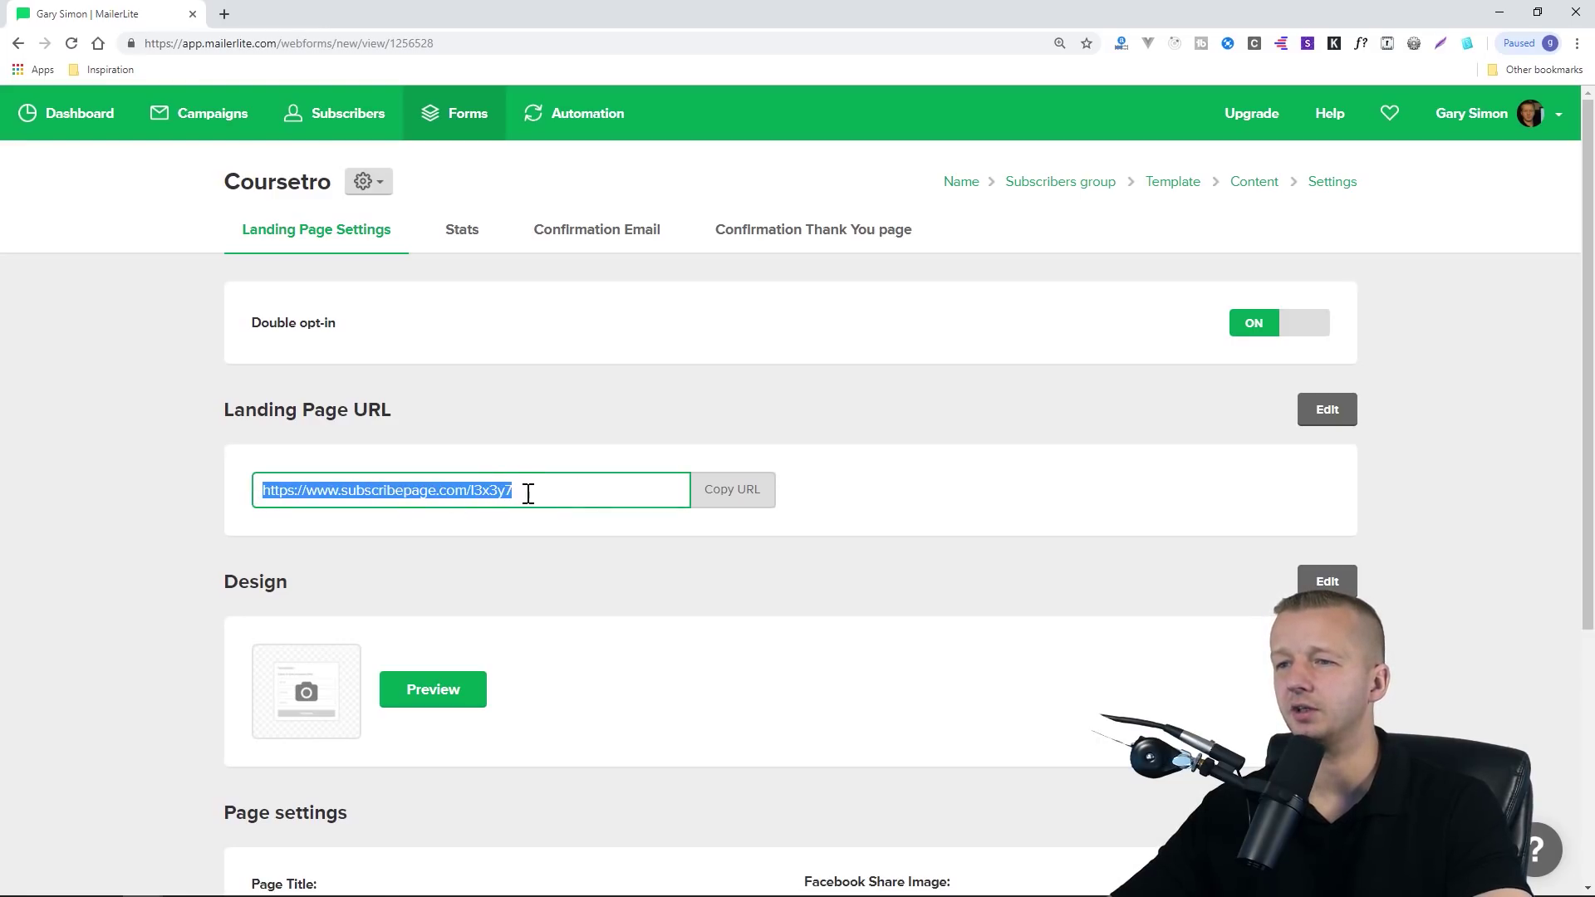
key(ctrl+t)
key(ctrl+v)
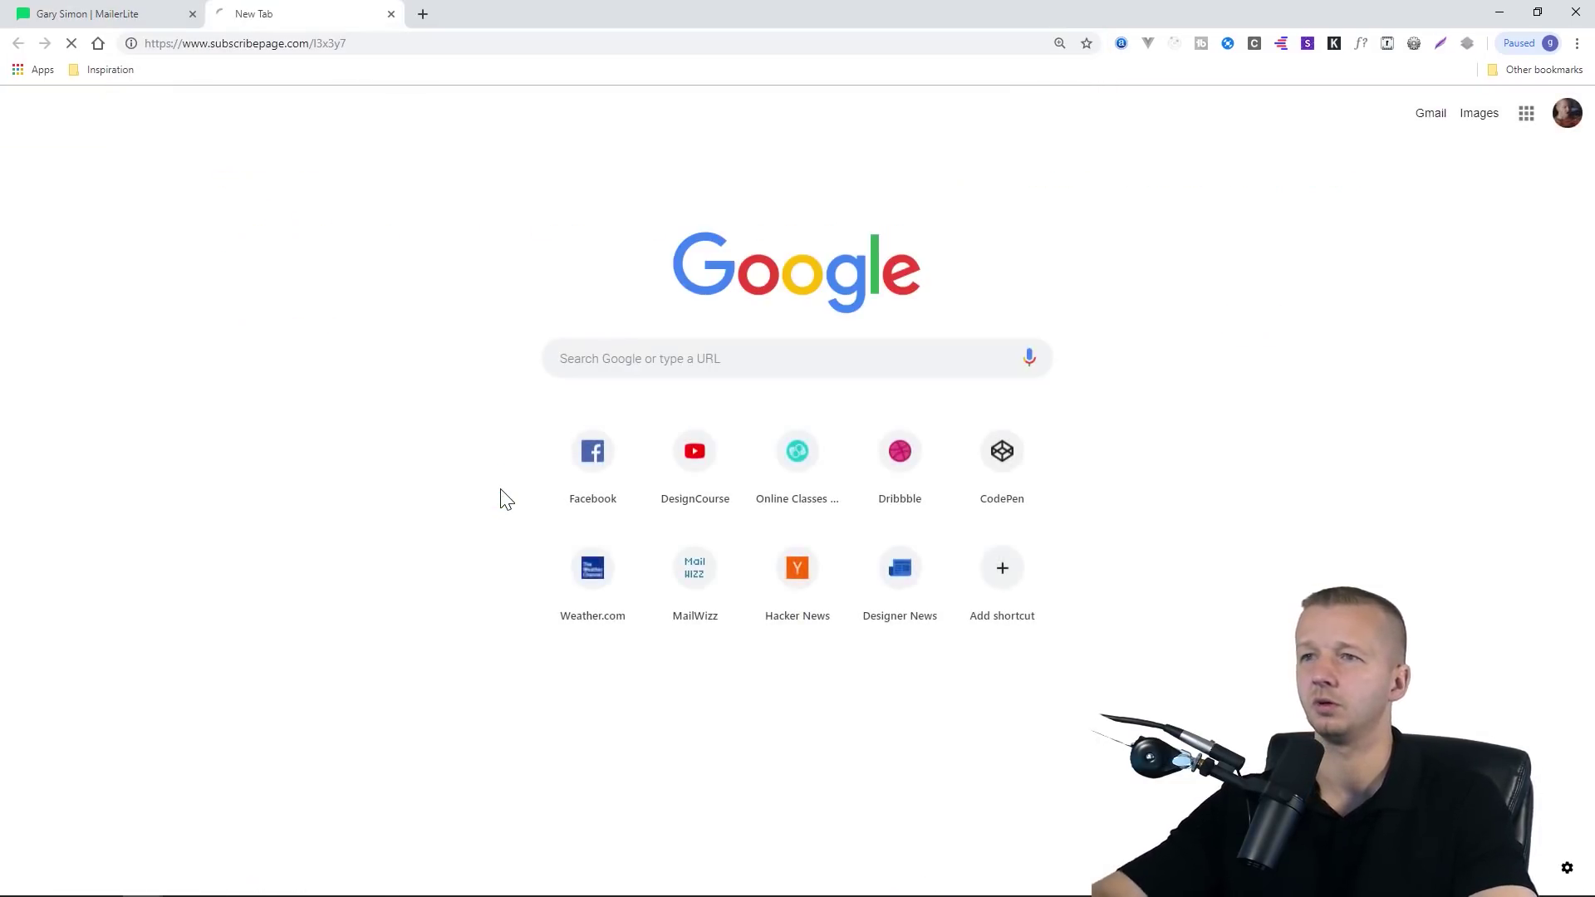
key(Return)
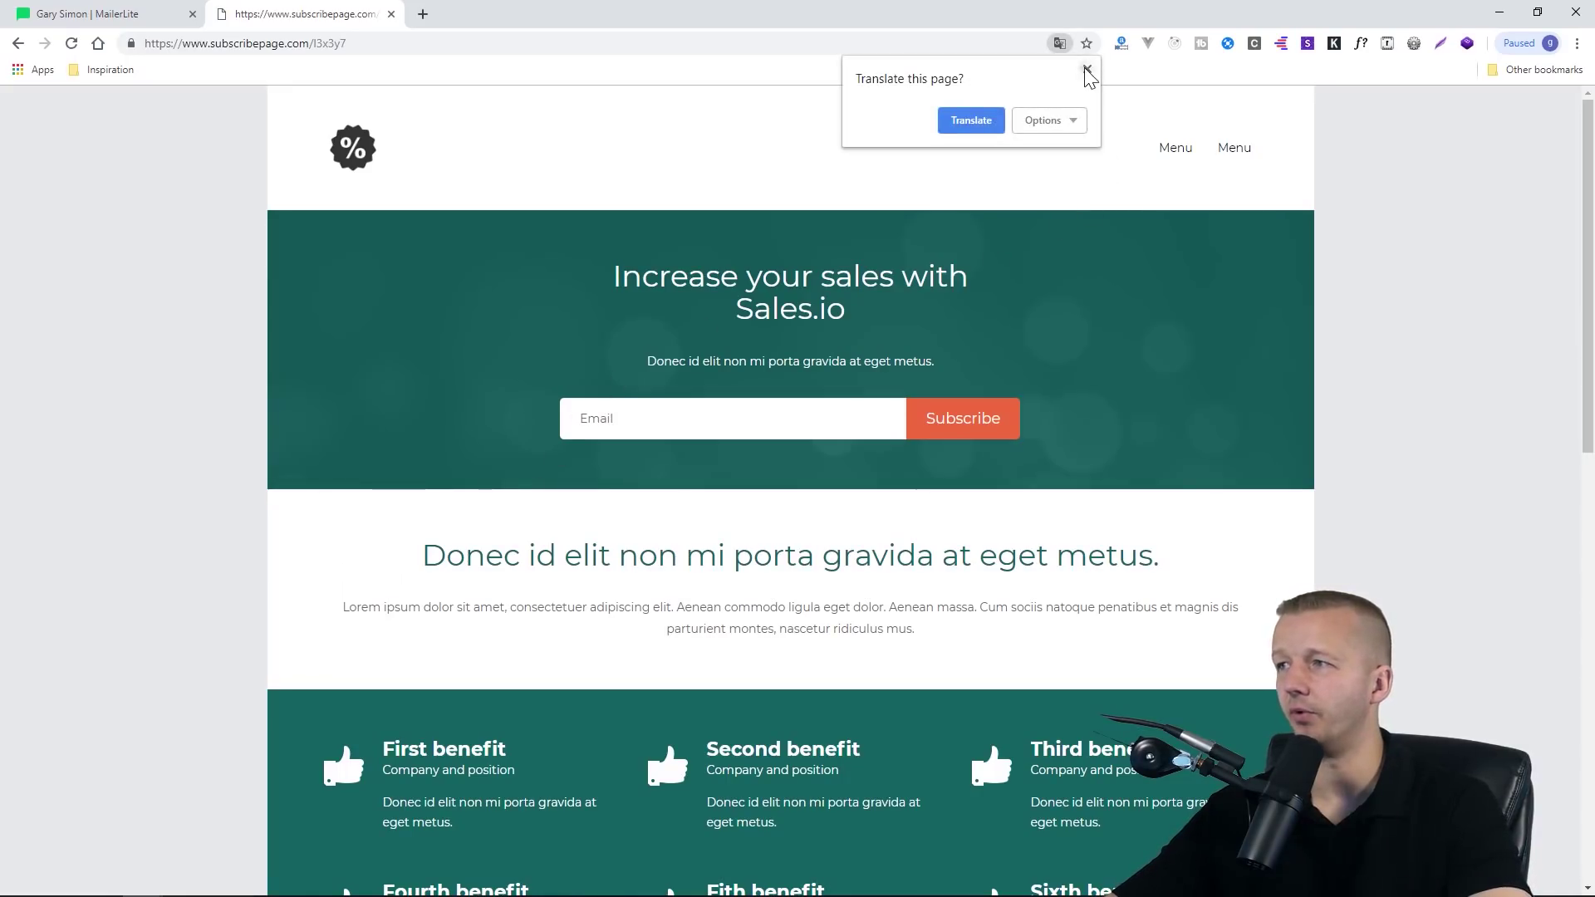
click(1087, 69)
scroll(1280, 457, down, 2)
scroll(1293, 466, down, 2)
scroll(745, 378, up, 3)
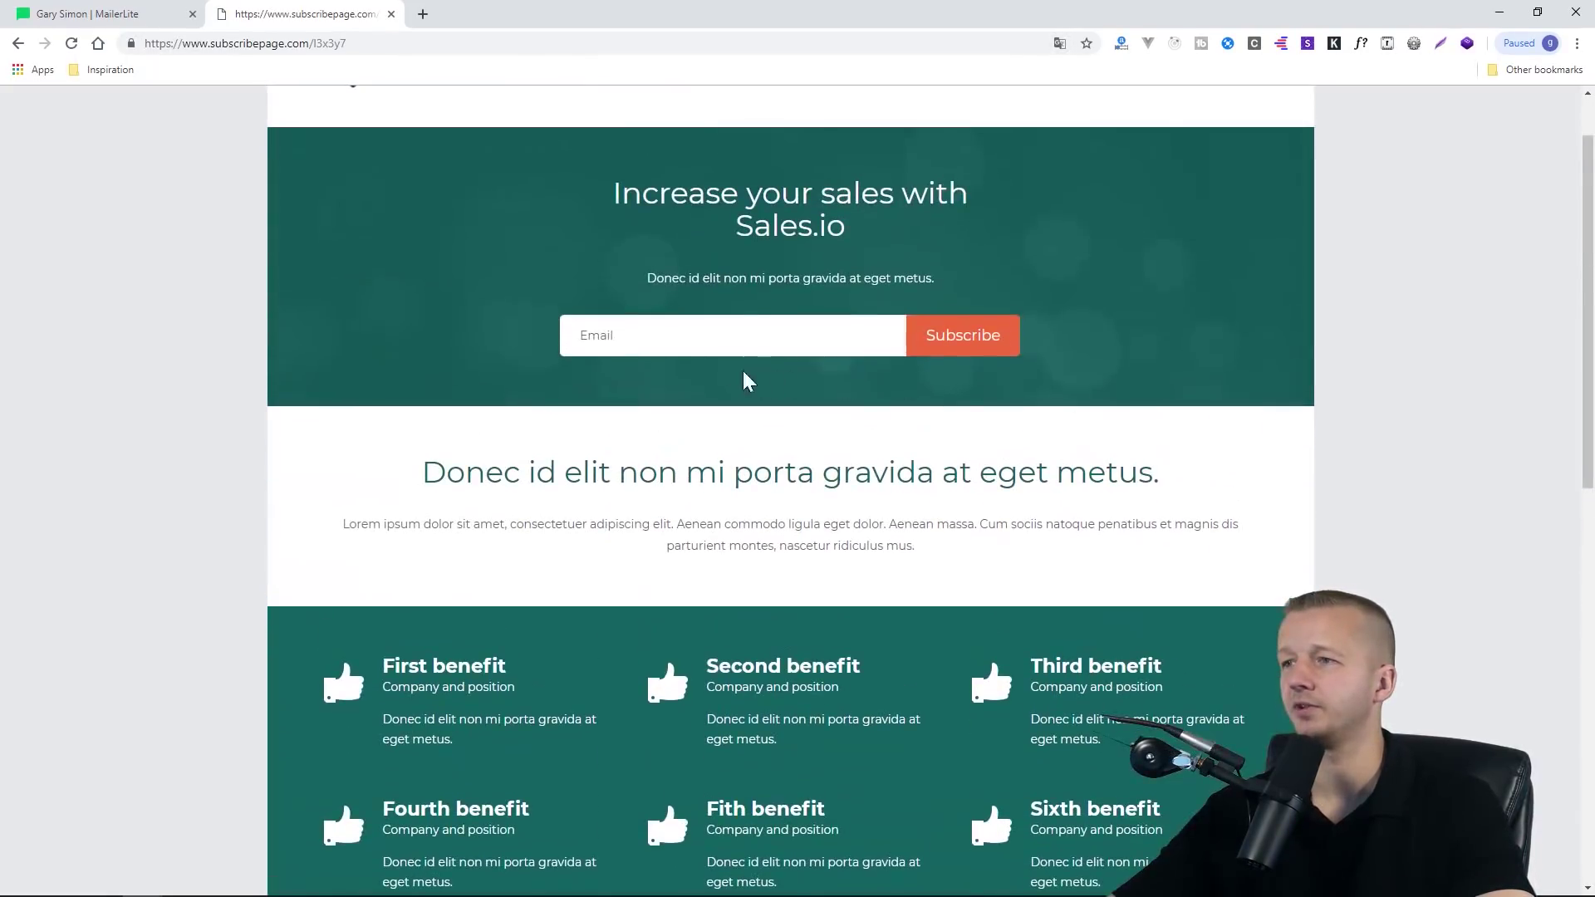
Subscribe a test email address, review the Thank you page, and return to MailerLite
click(698, 332)
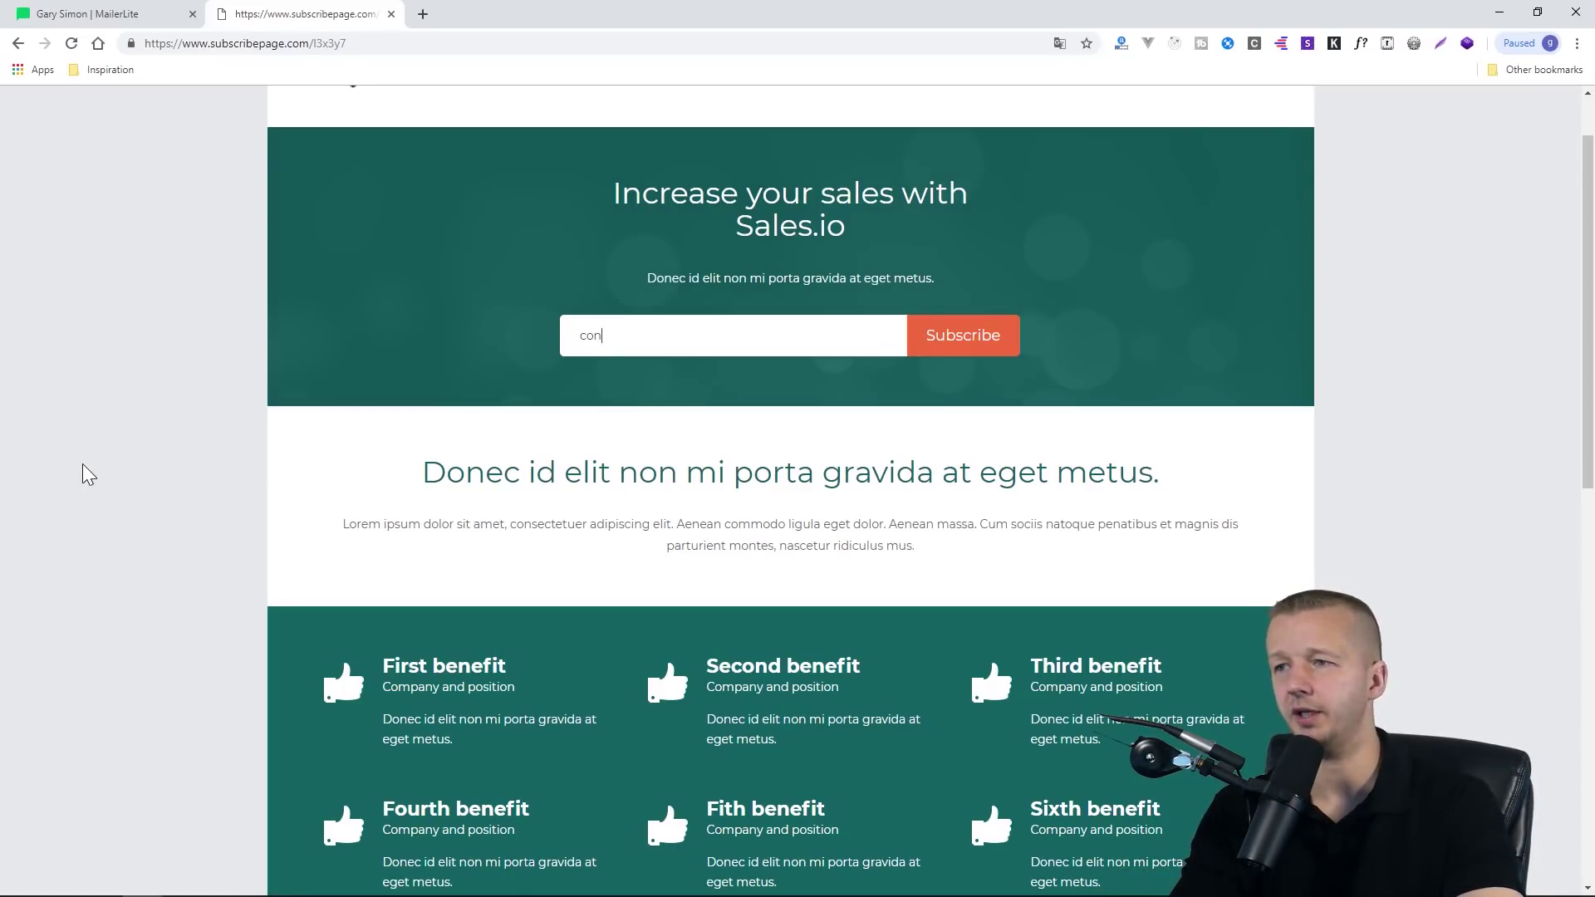
key(Return)
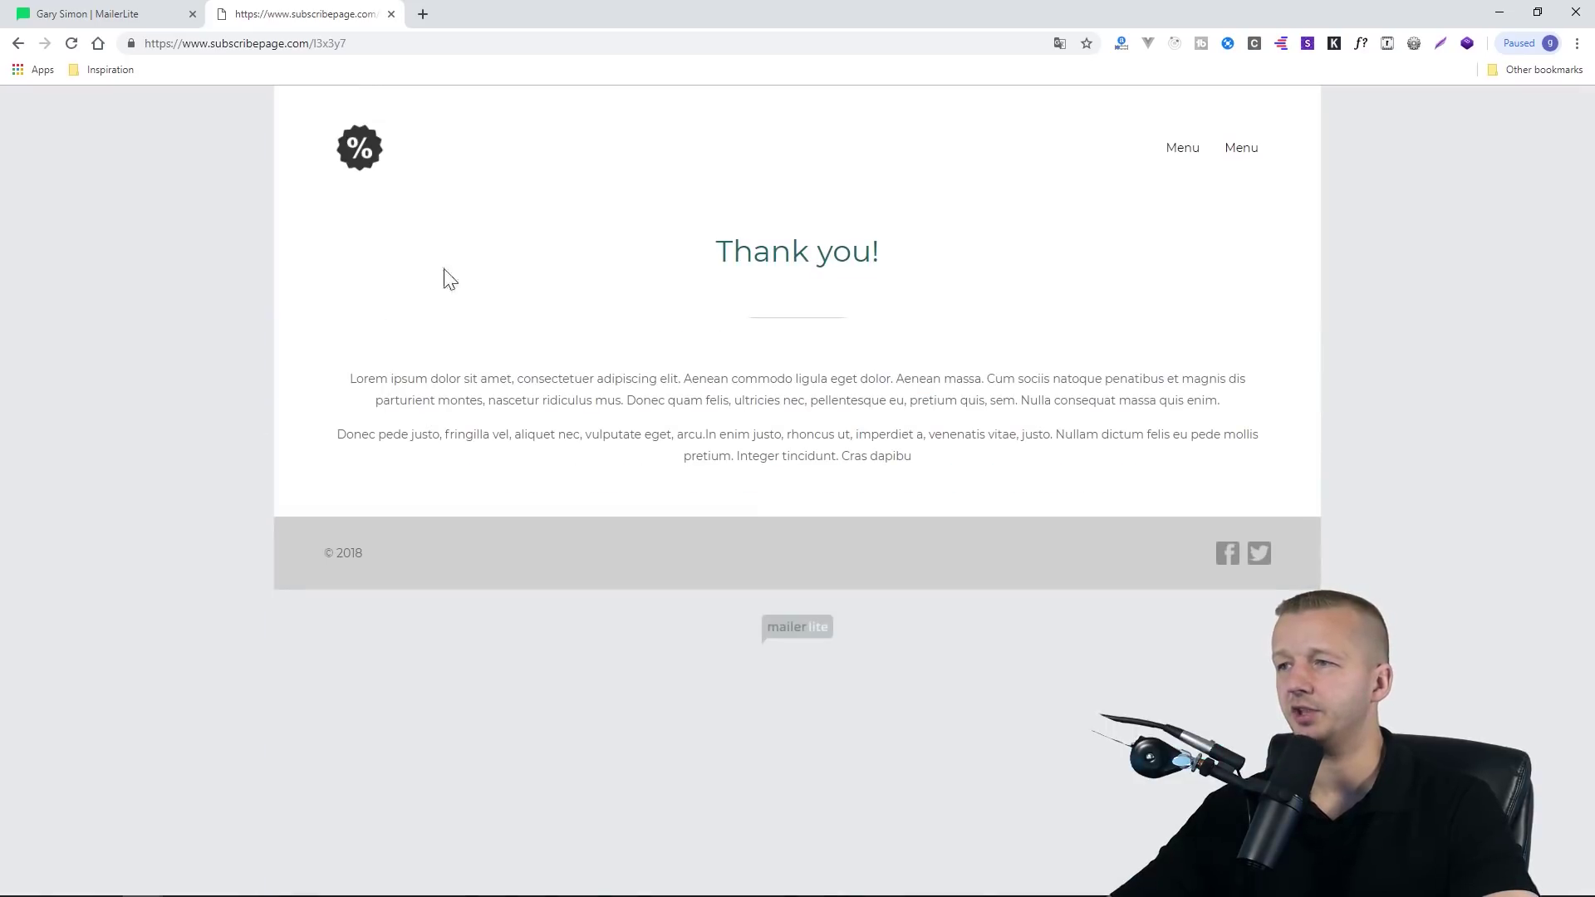
drag(716, 255, 879, 256)
click(917, 342)
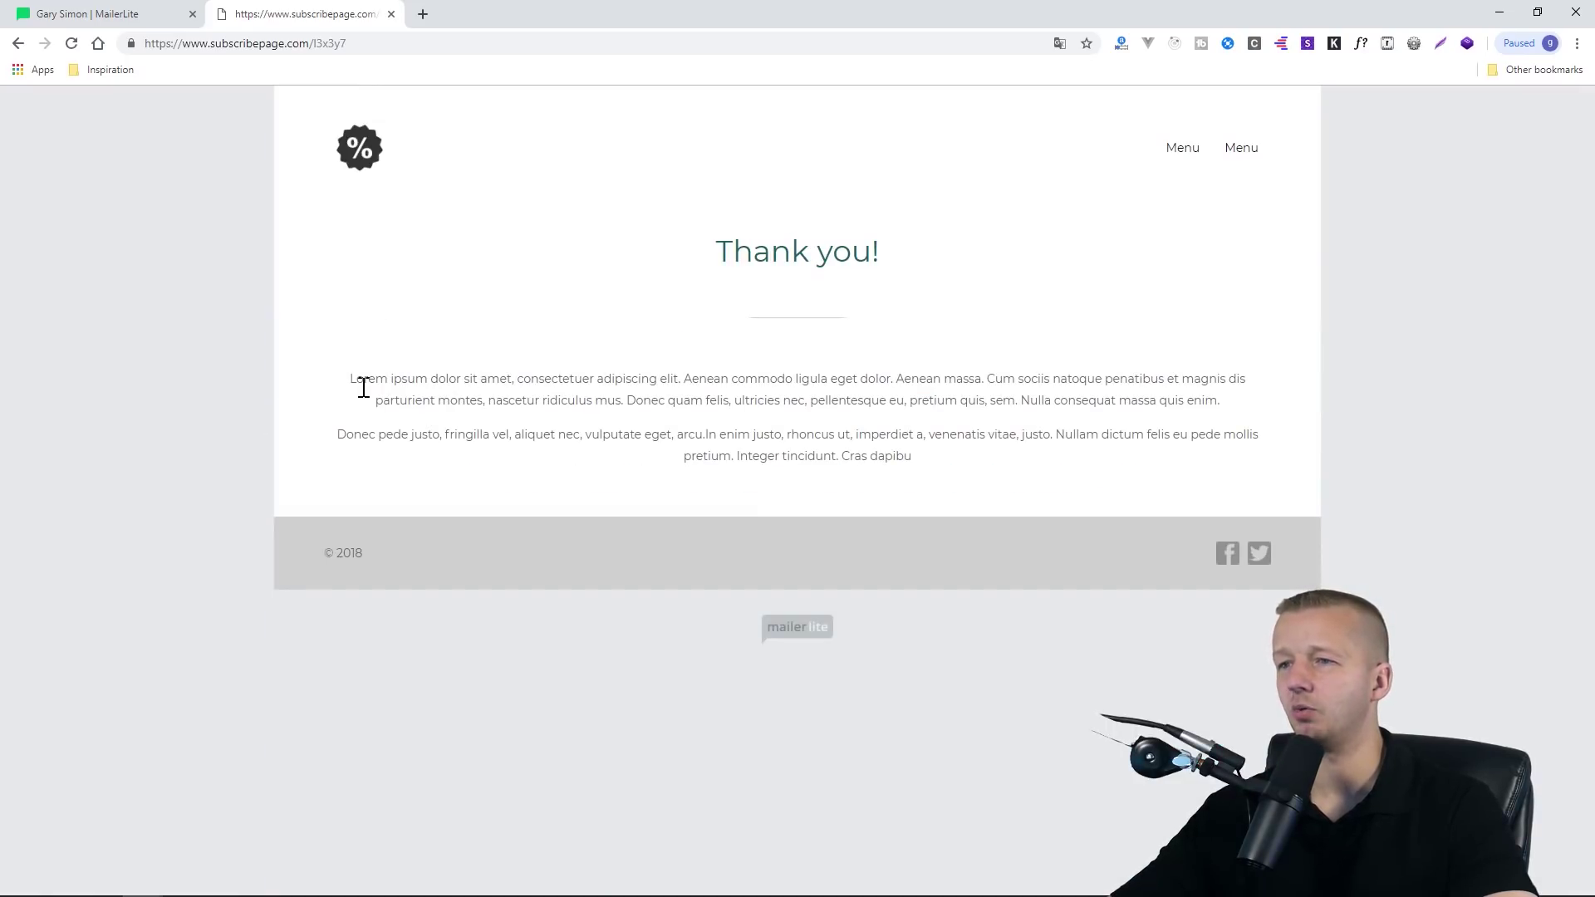
drag(436, 389, 997, 452)
click(994, 463)
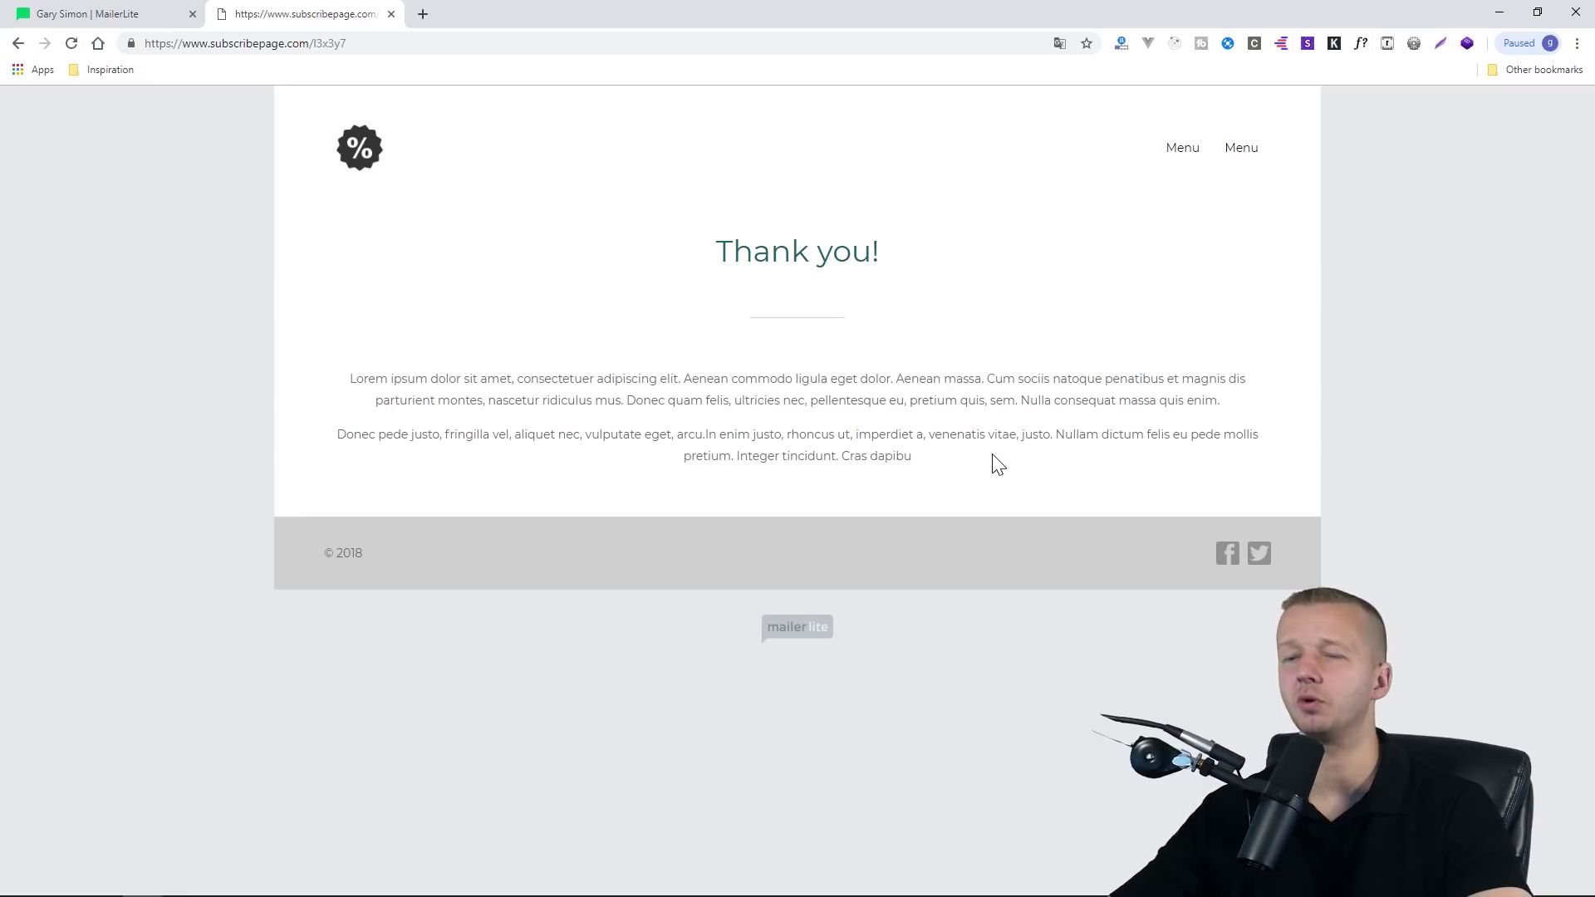
click(133, 15)
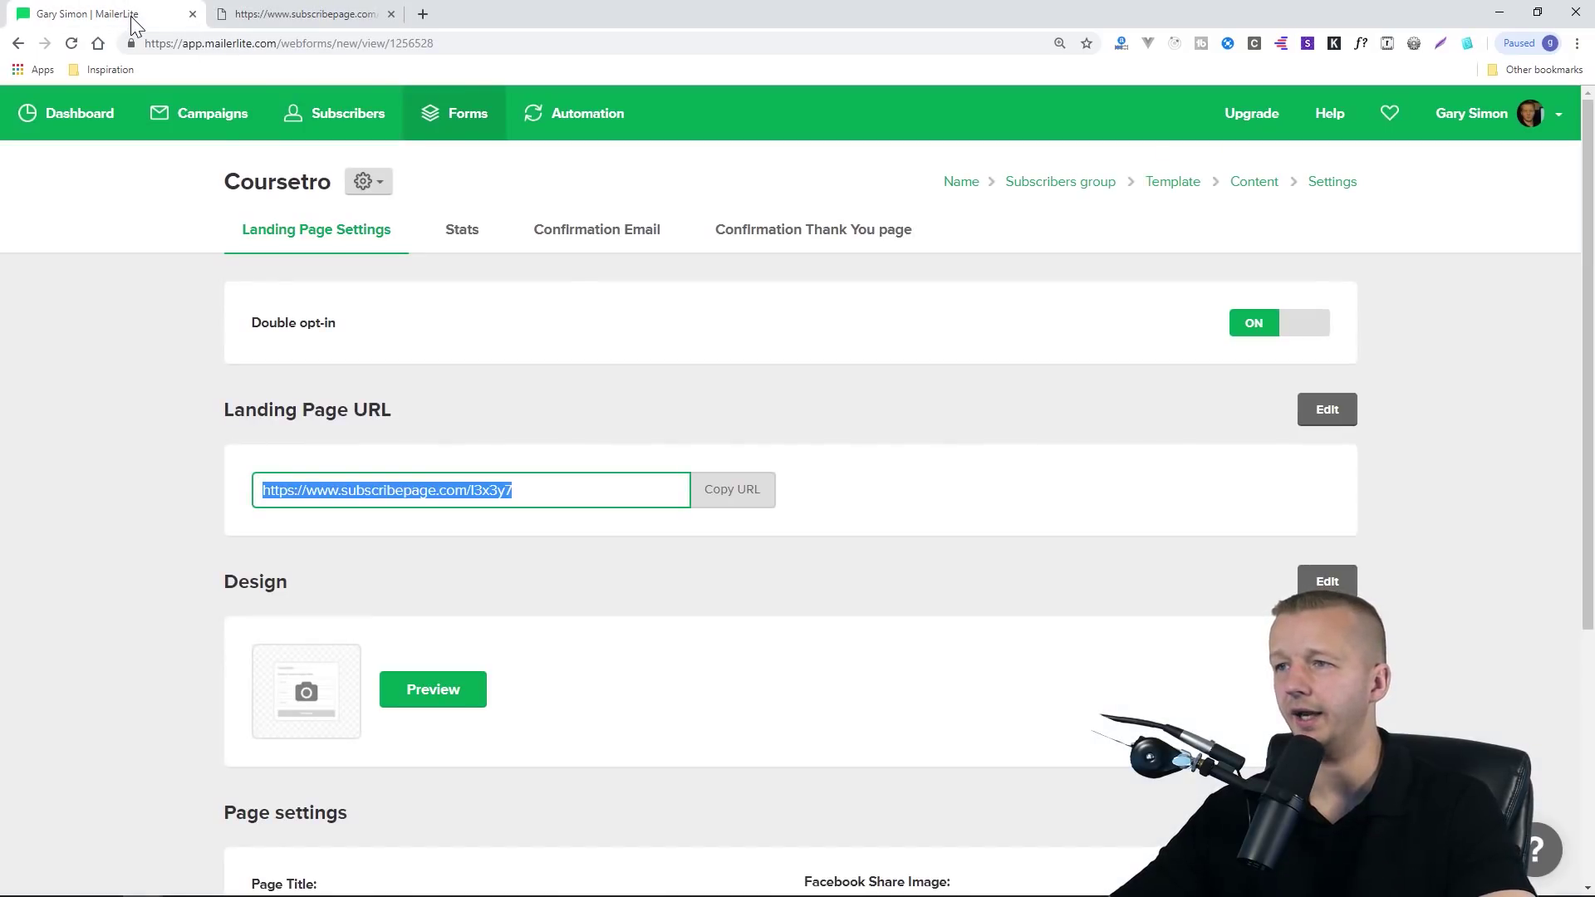
Check the Stats: 1 subscriber, 2 visitors, 50.00% conversion, and the new subscriber entry
click(596, 309)
click(460, 240)
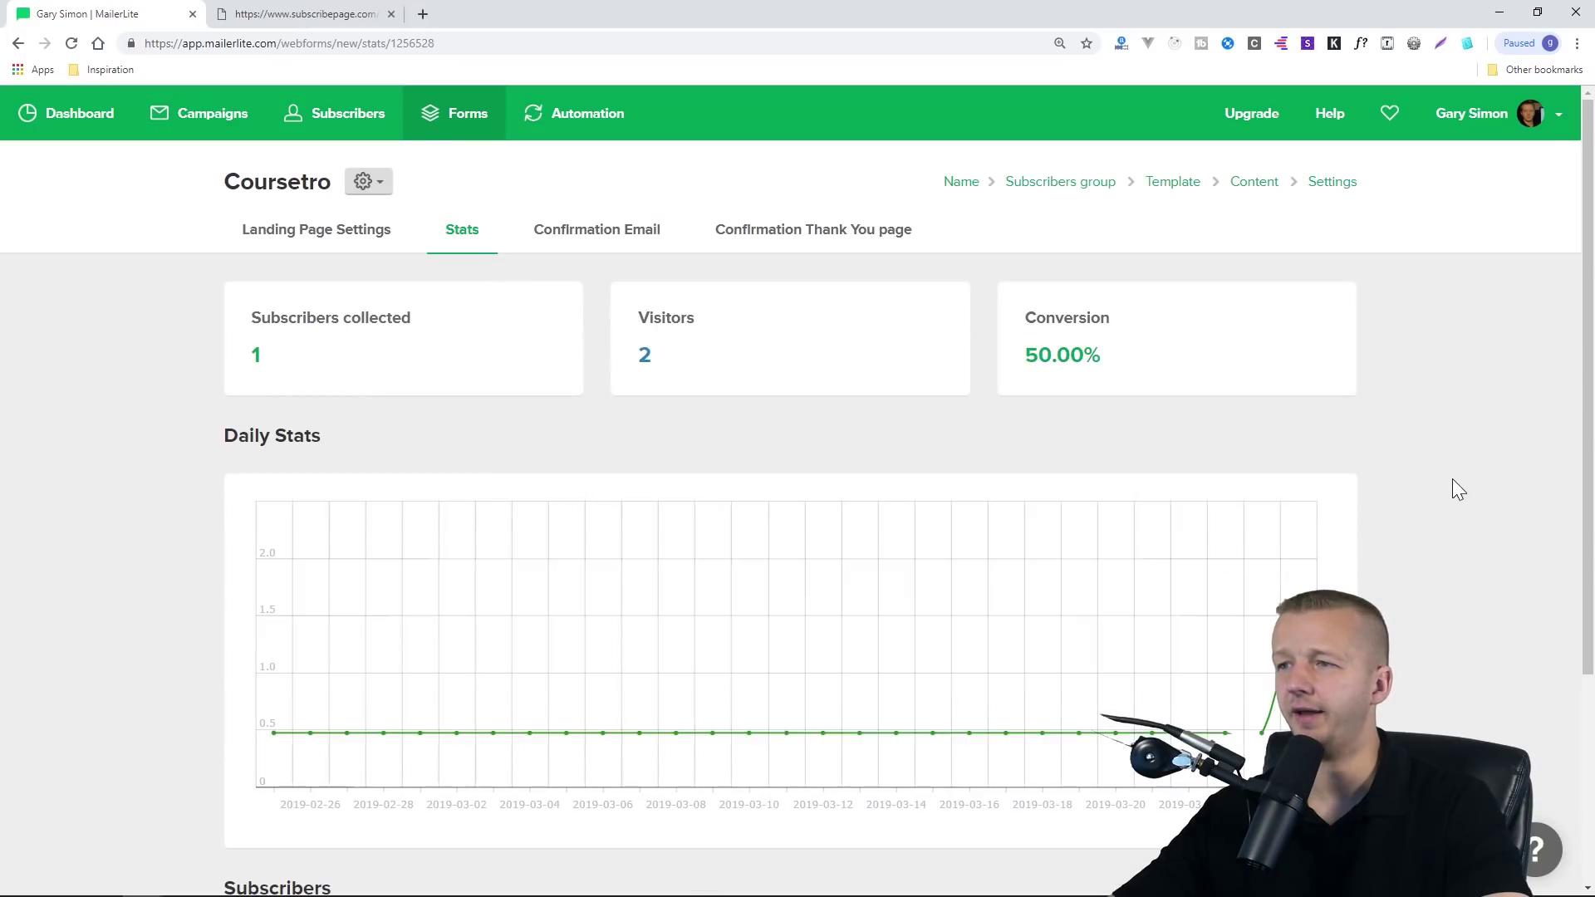
scroll(1477, 475, down, 1)
scroll(1479, 479, down, 3)
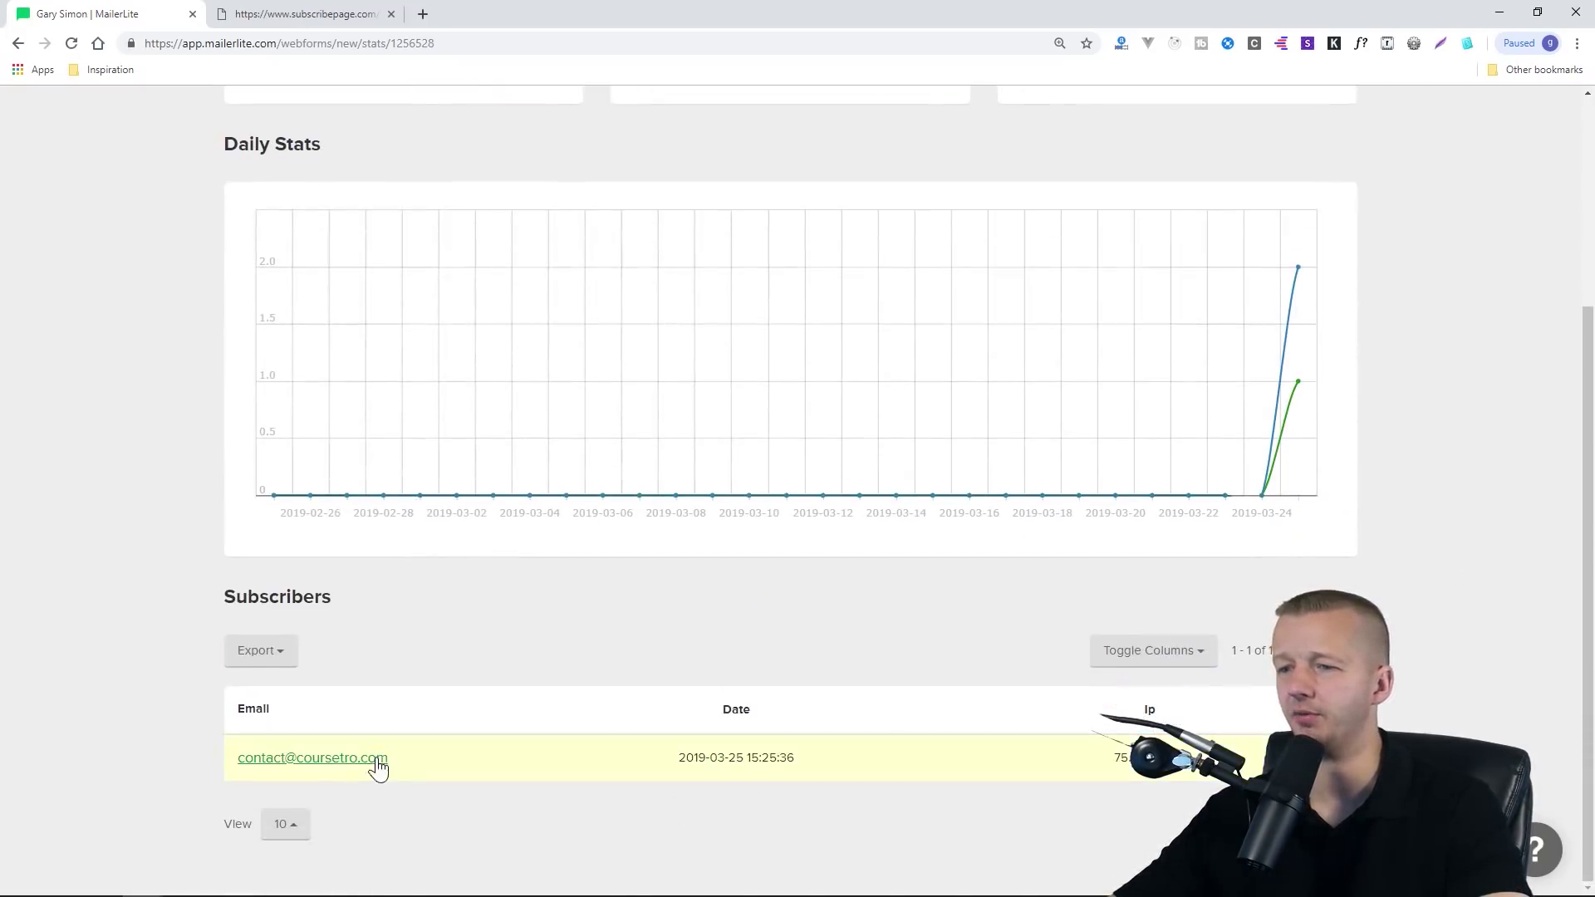
drag(422, 766, 239, 761)
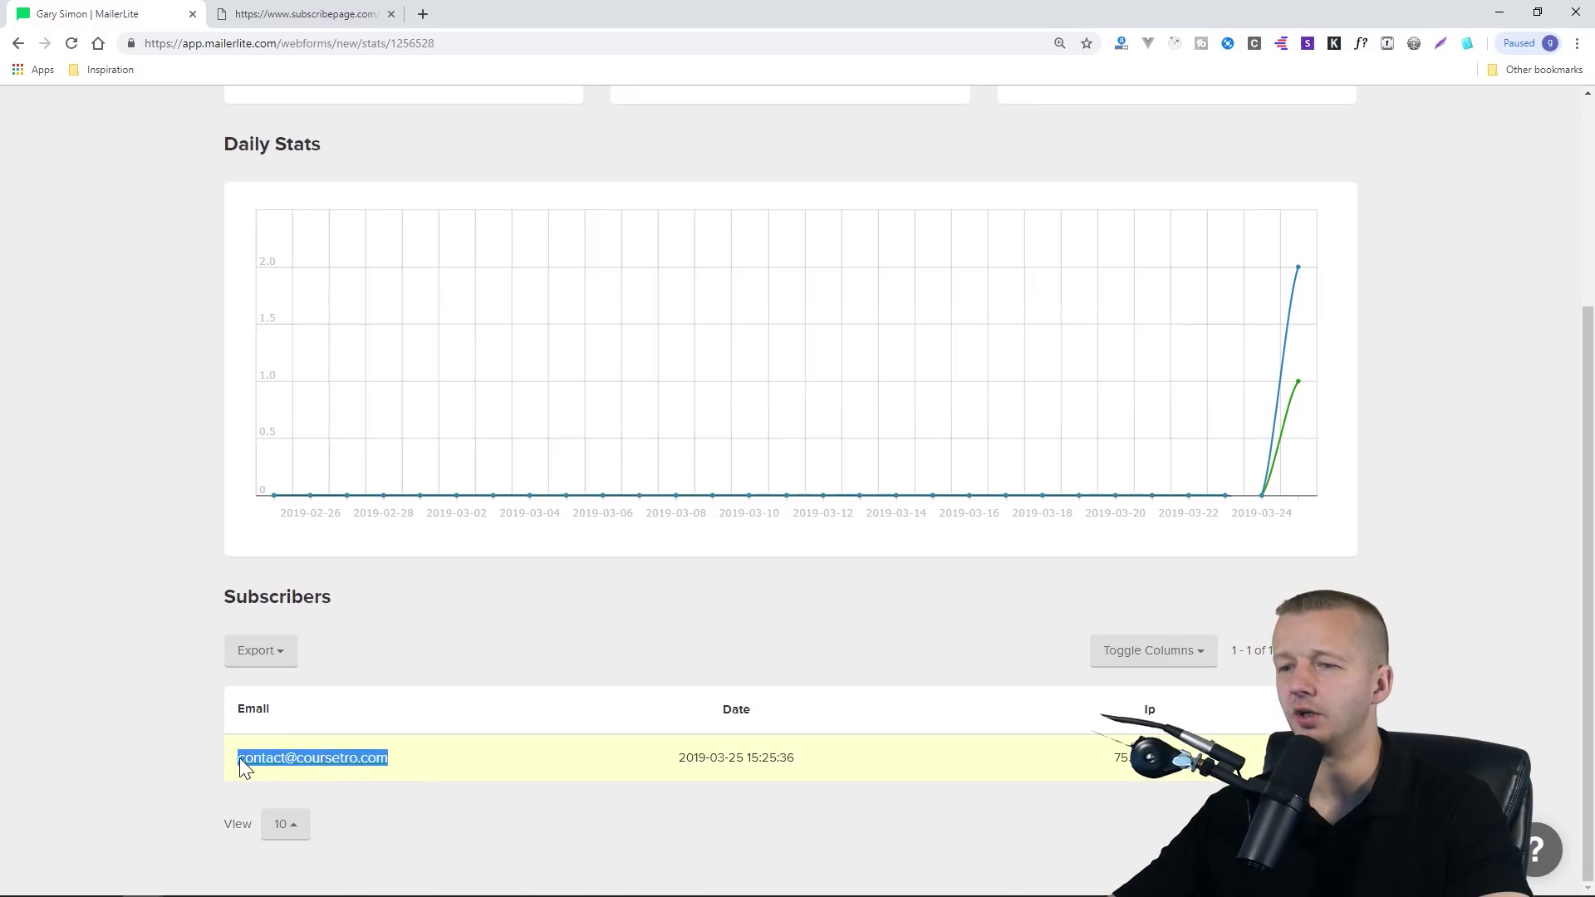
click(493, 760)
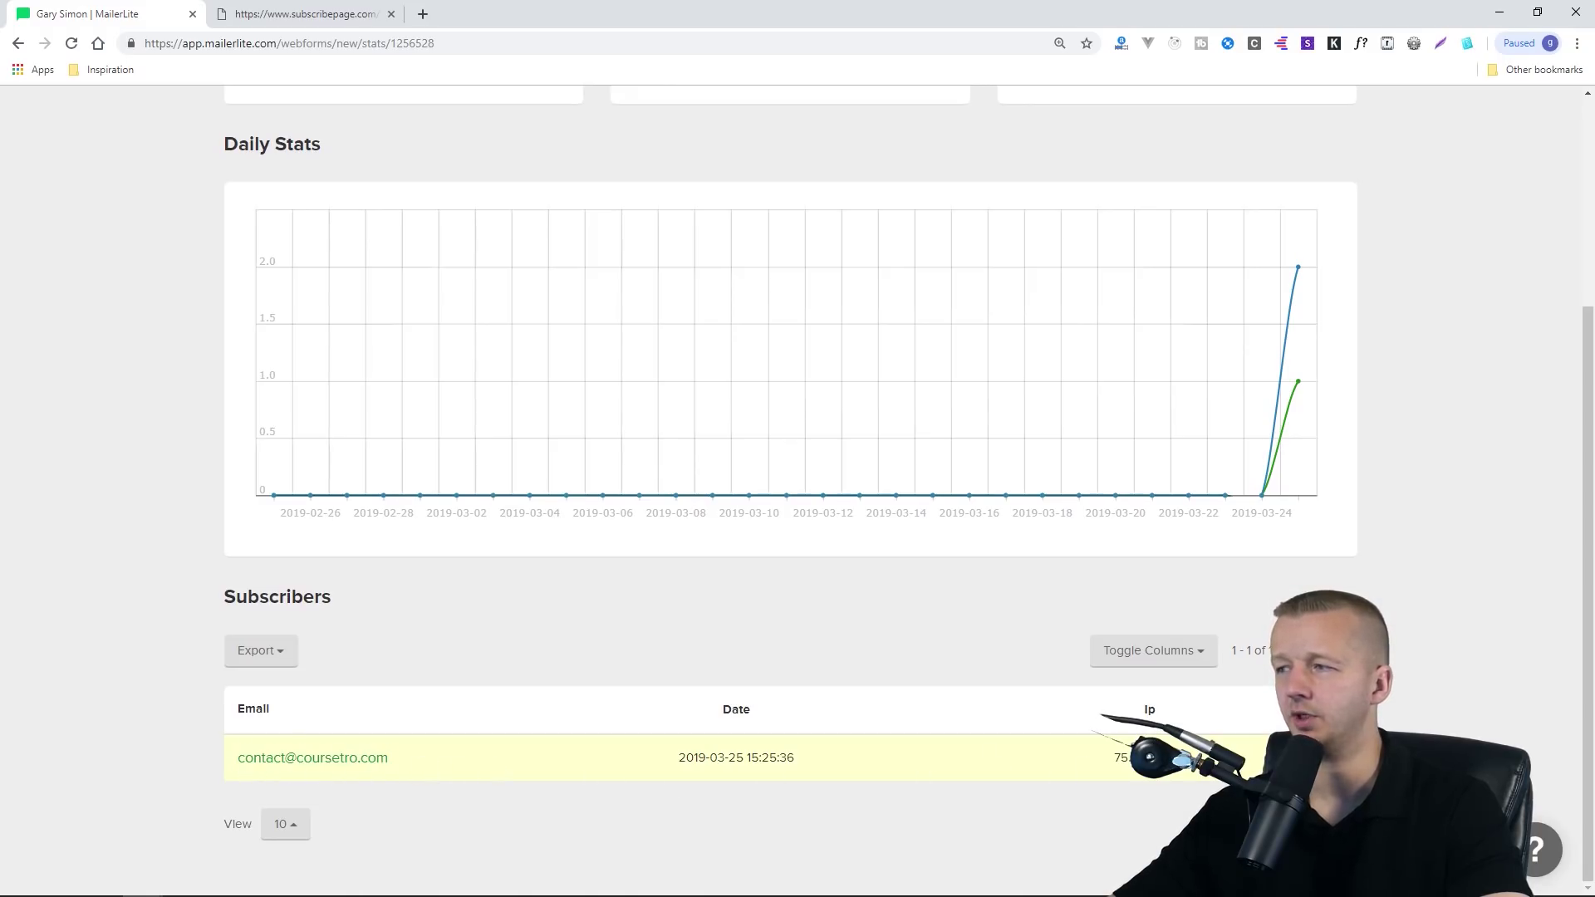
scroll(1400, 704, up, 4)
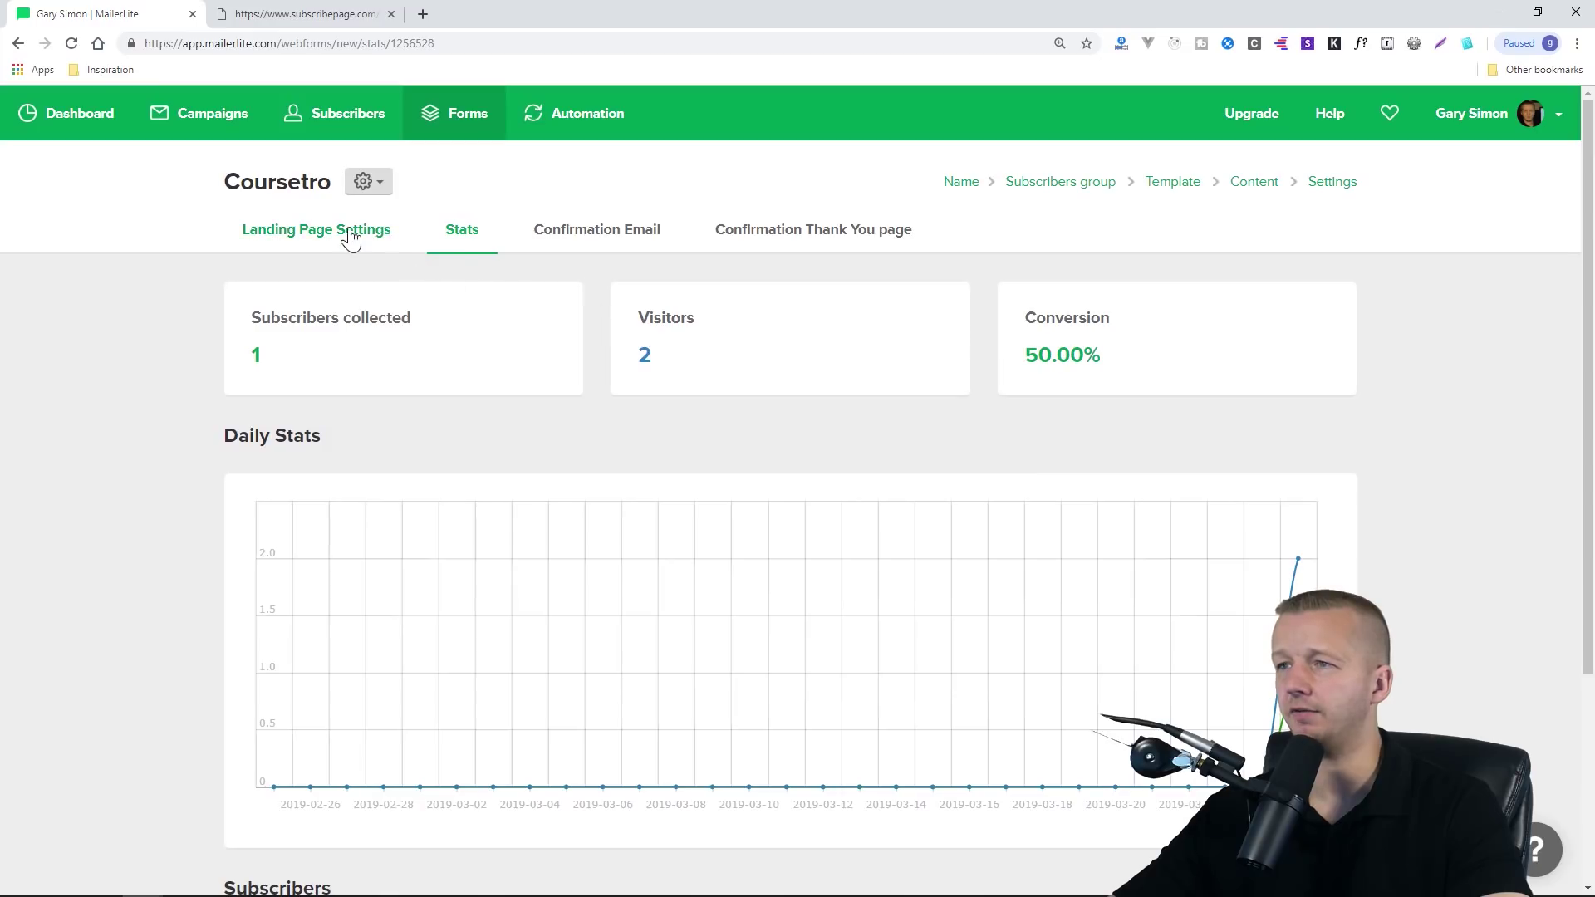
click(586, 240)
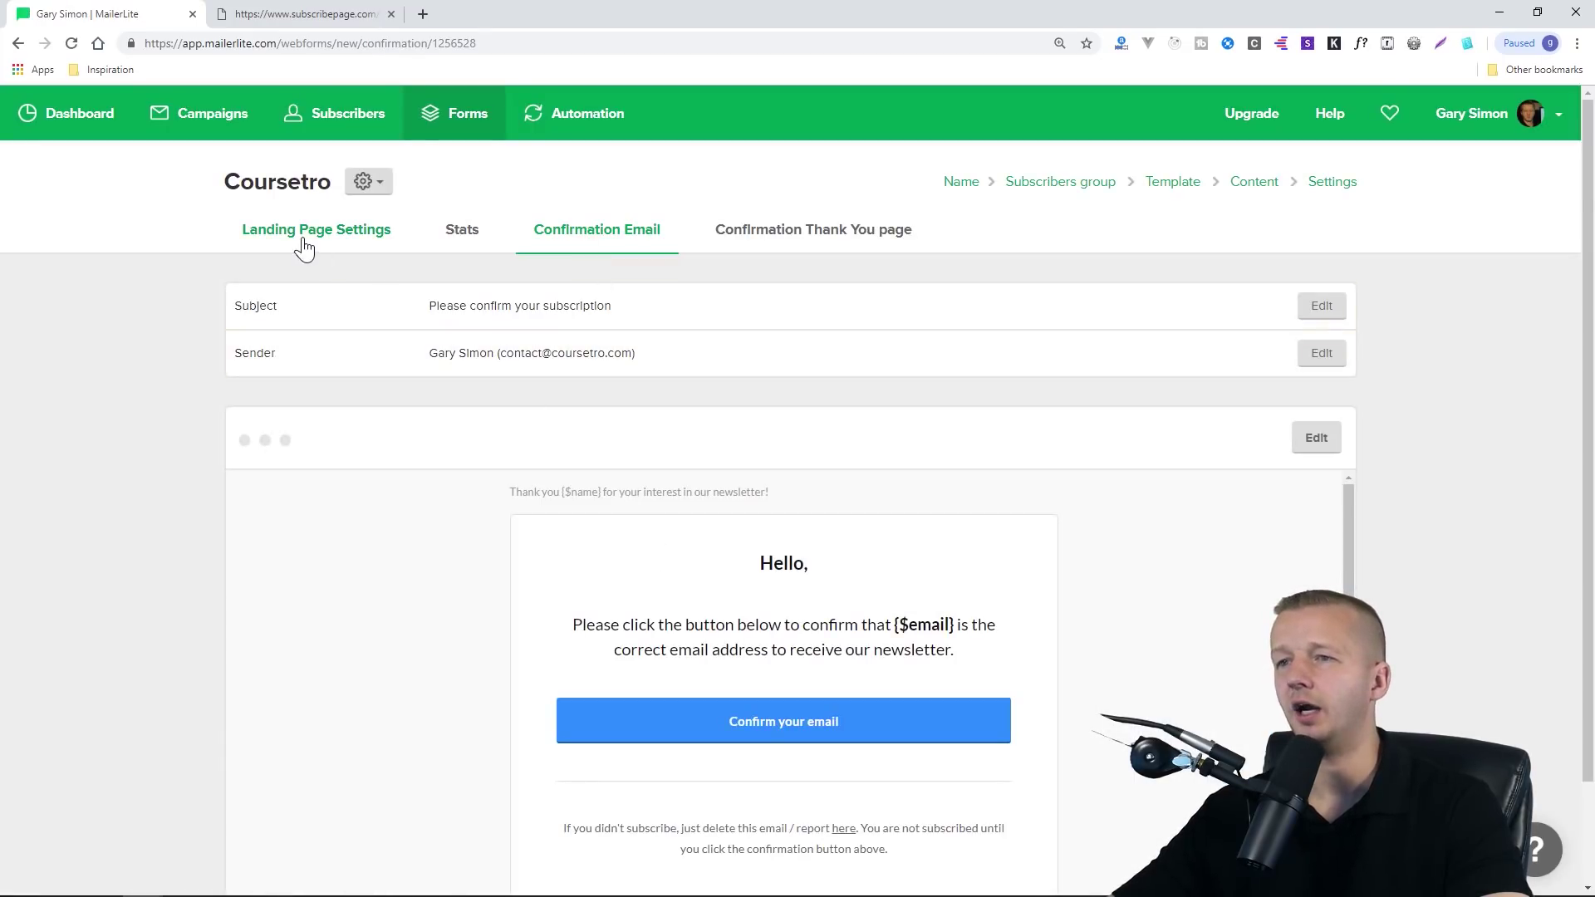
Read the confirmation email with its {$email} placeholder and the 'Thank you! Welcome!' page text
click(309, 241)
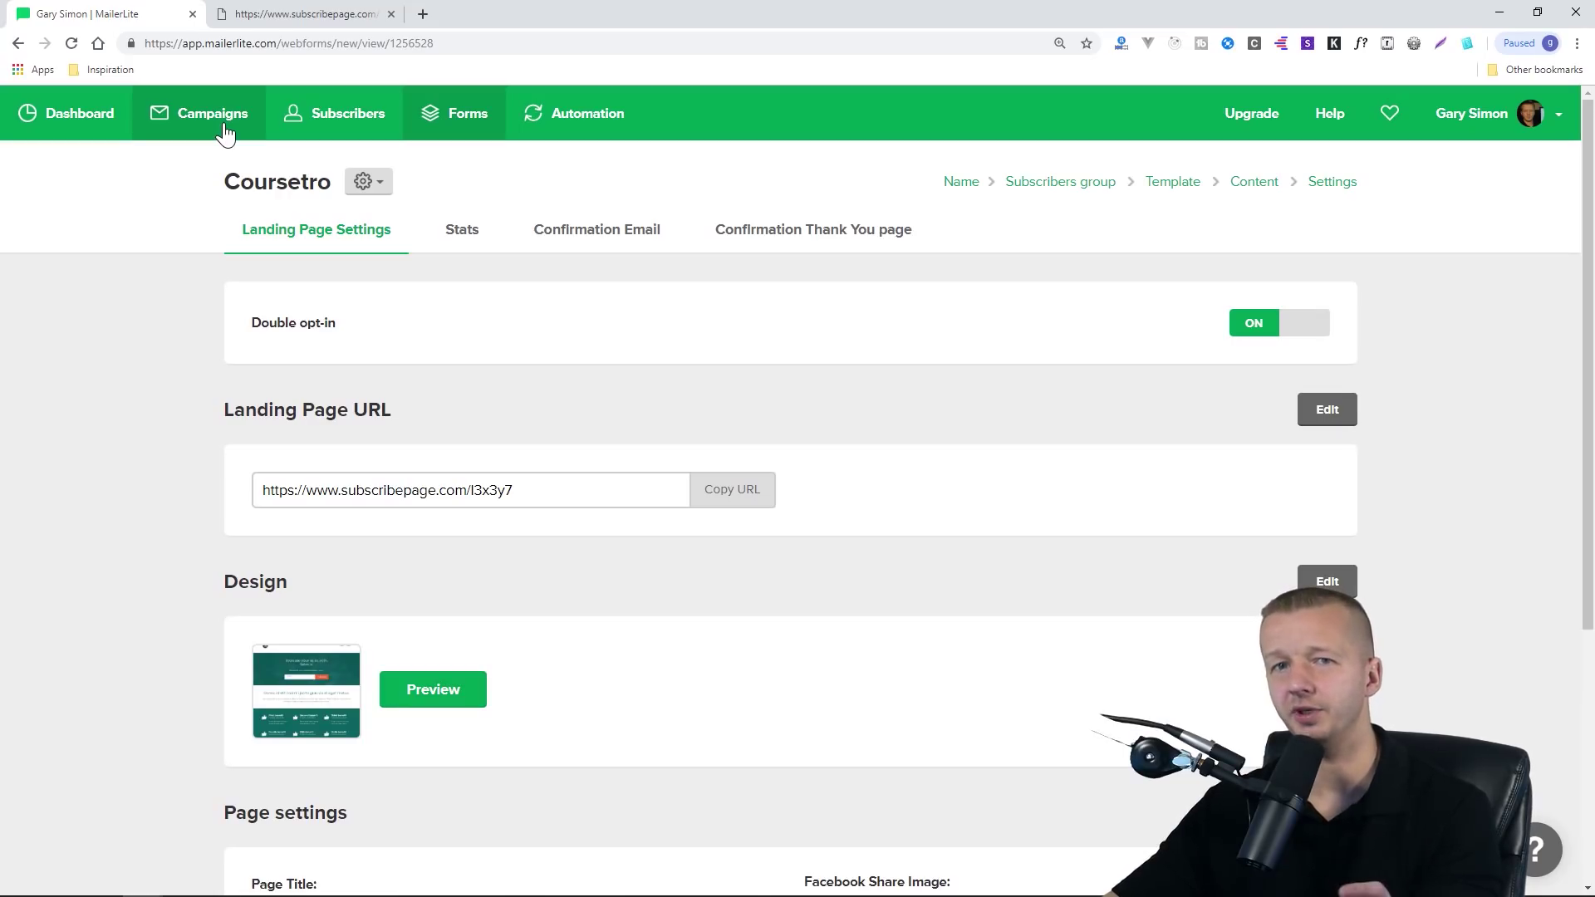
mouse_move(105, 891)
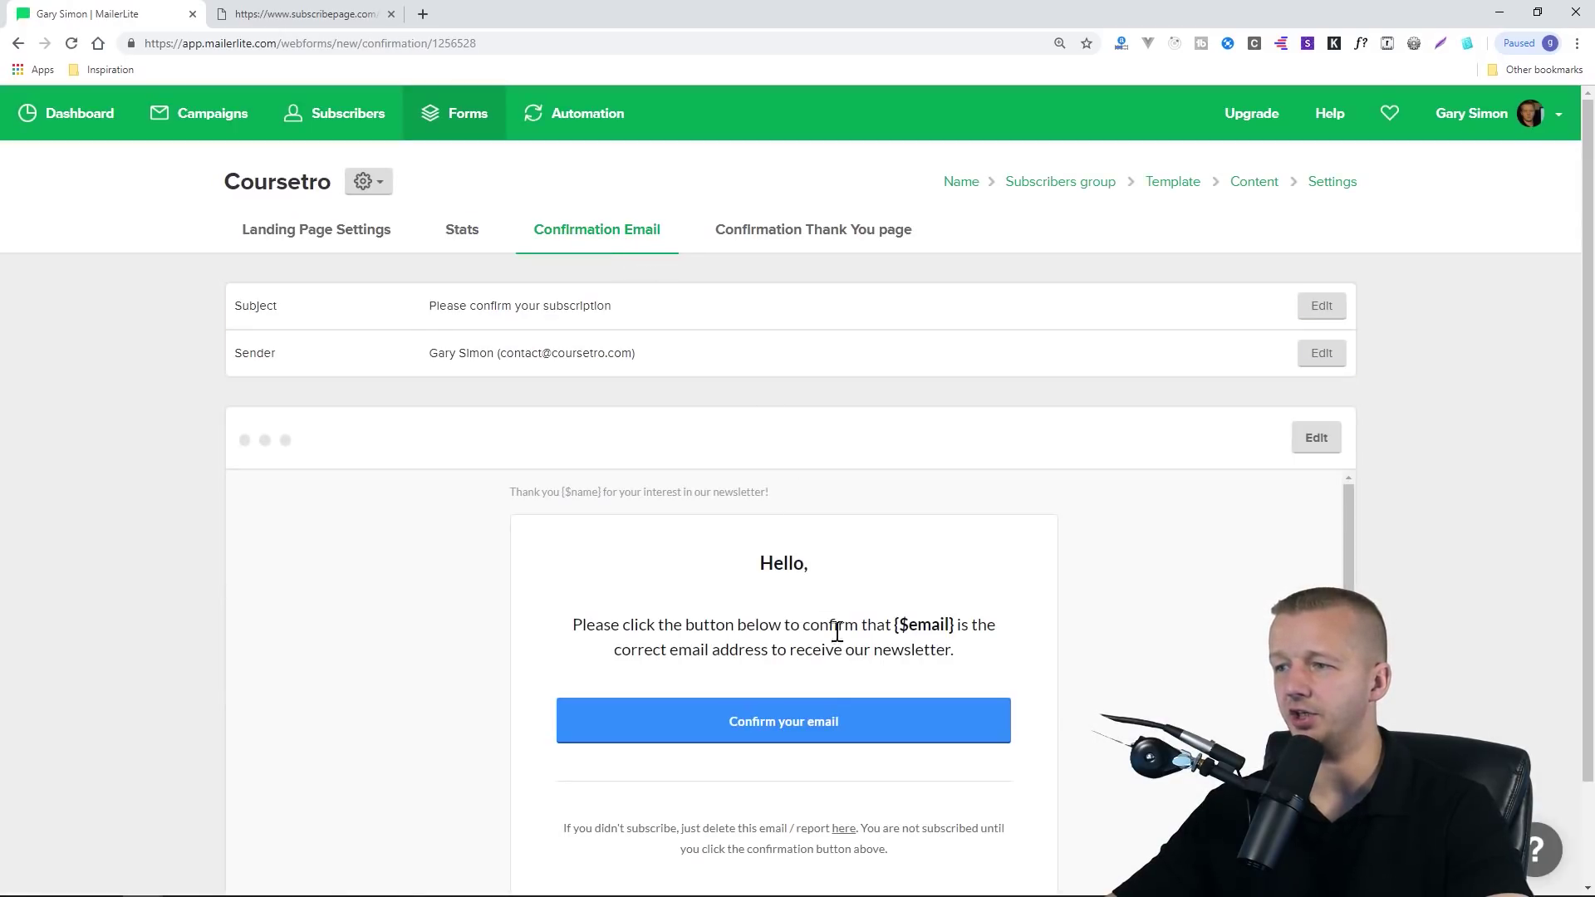
scroll(773, 689, down, 1)
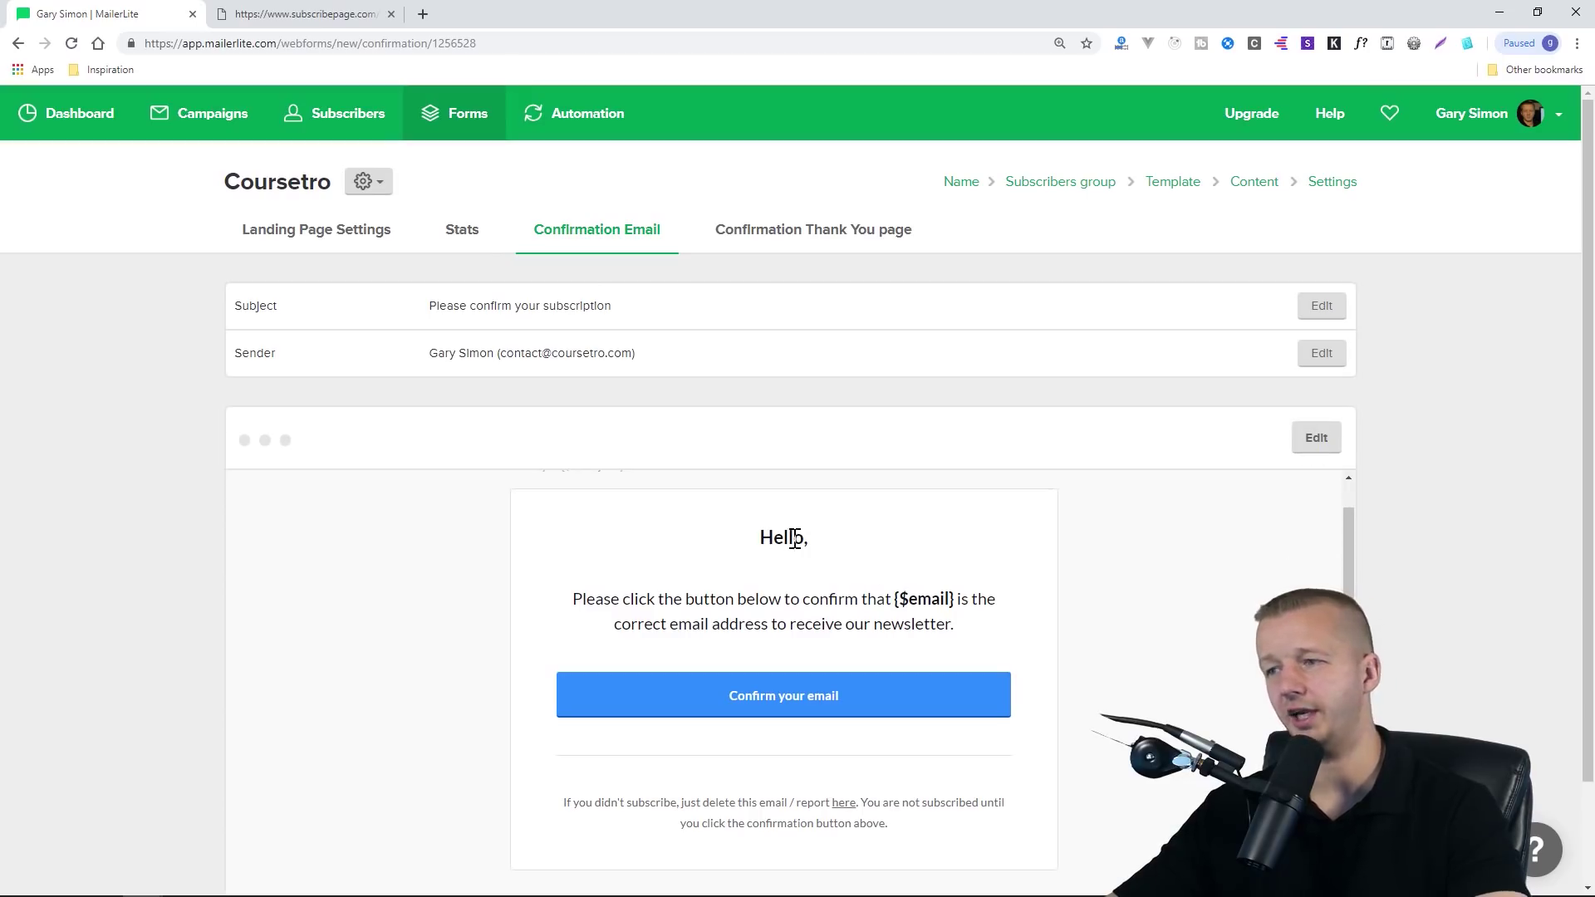
drag(962, 637, 748, 625)
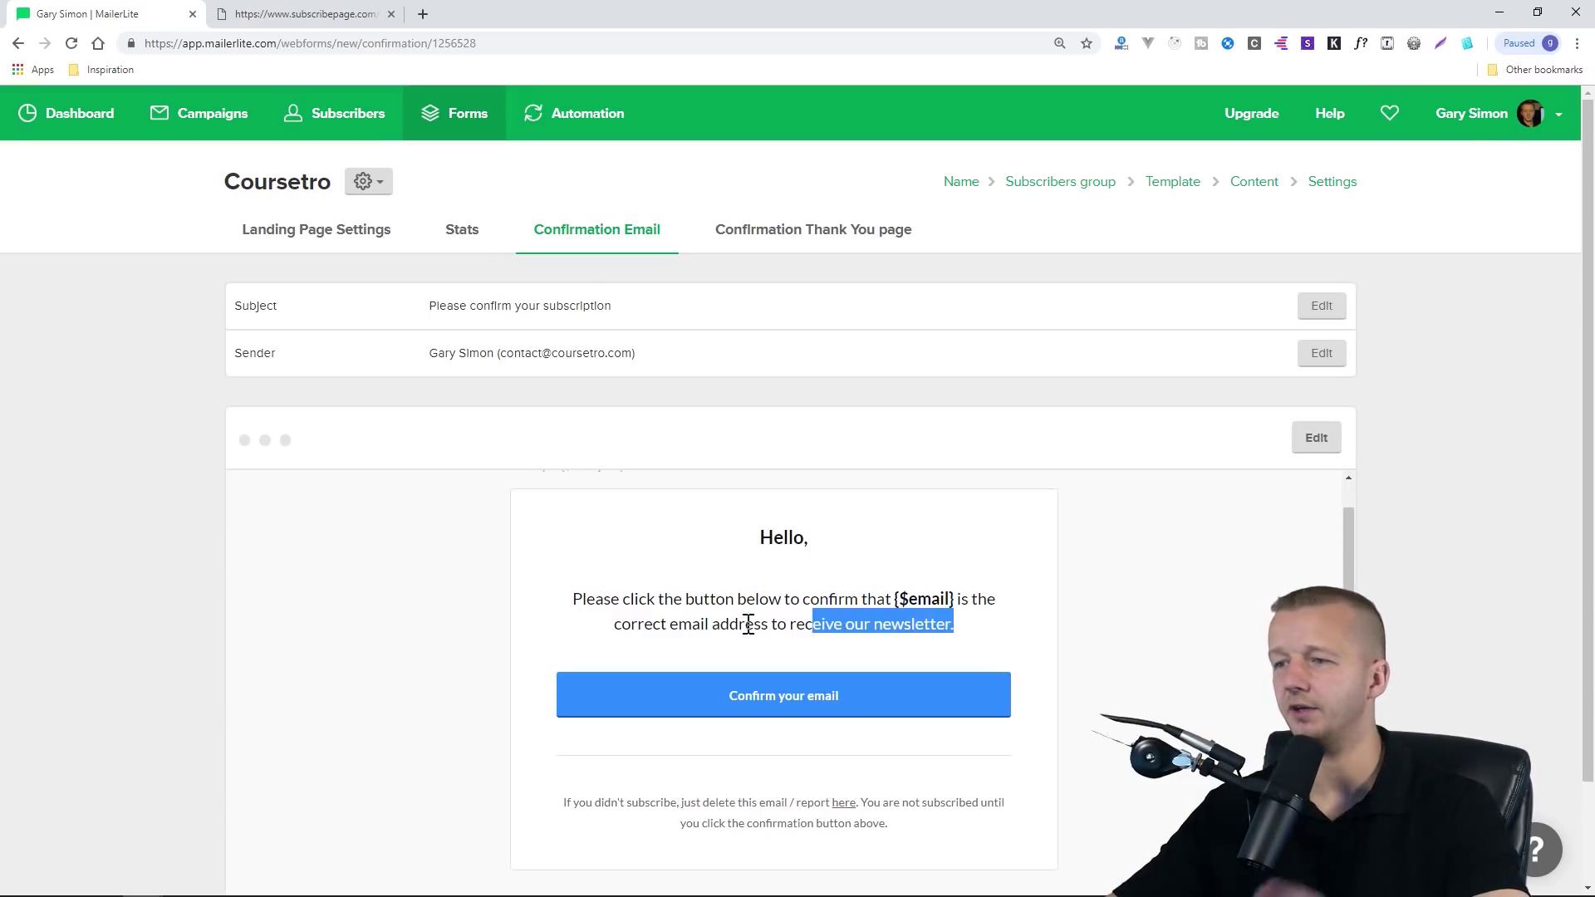
click(581, 605)
drag(893, 599, 948, 599)
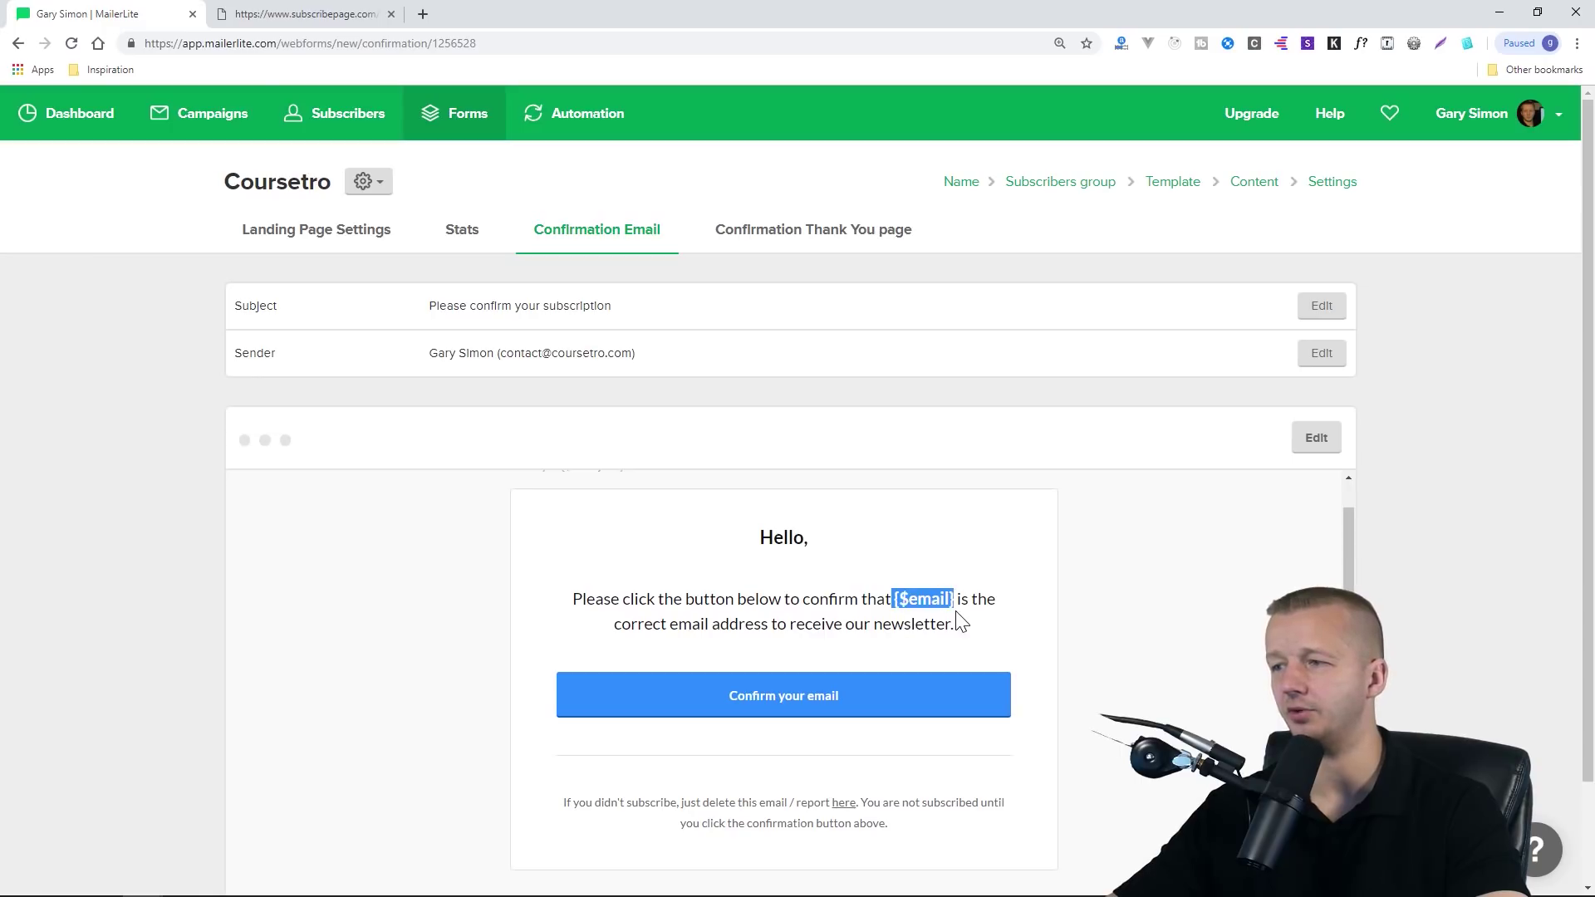
click(958, 624)
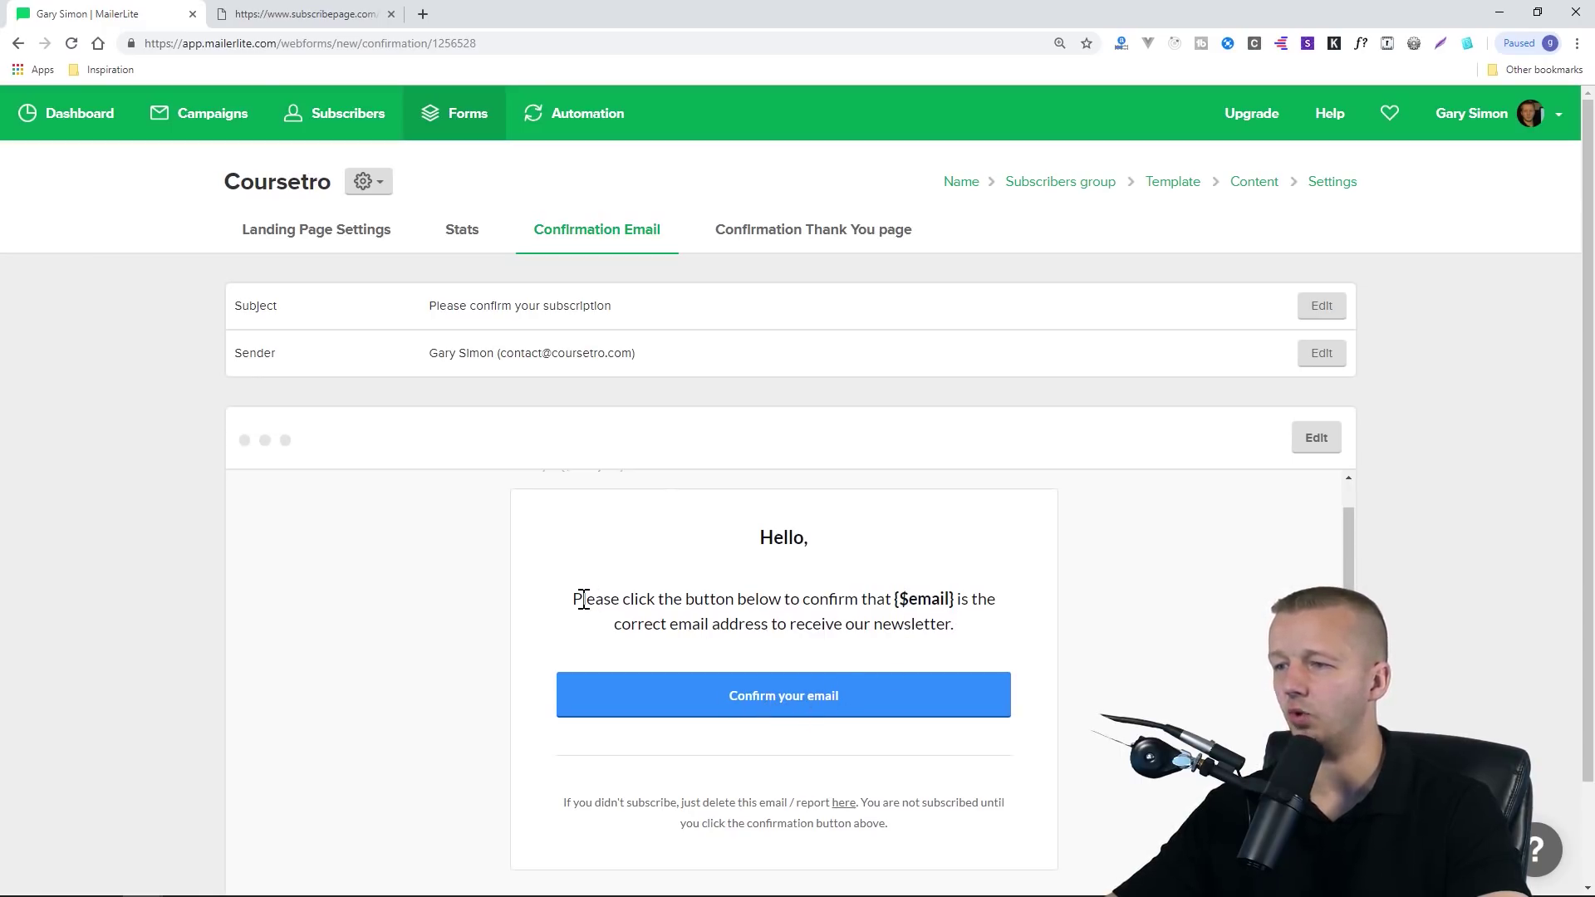
scroll(1488, 498, down, 1)
scroll(1412, 416, up, 1)
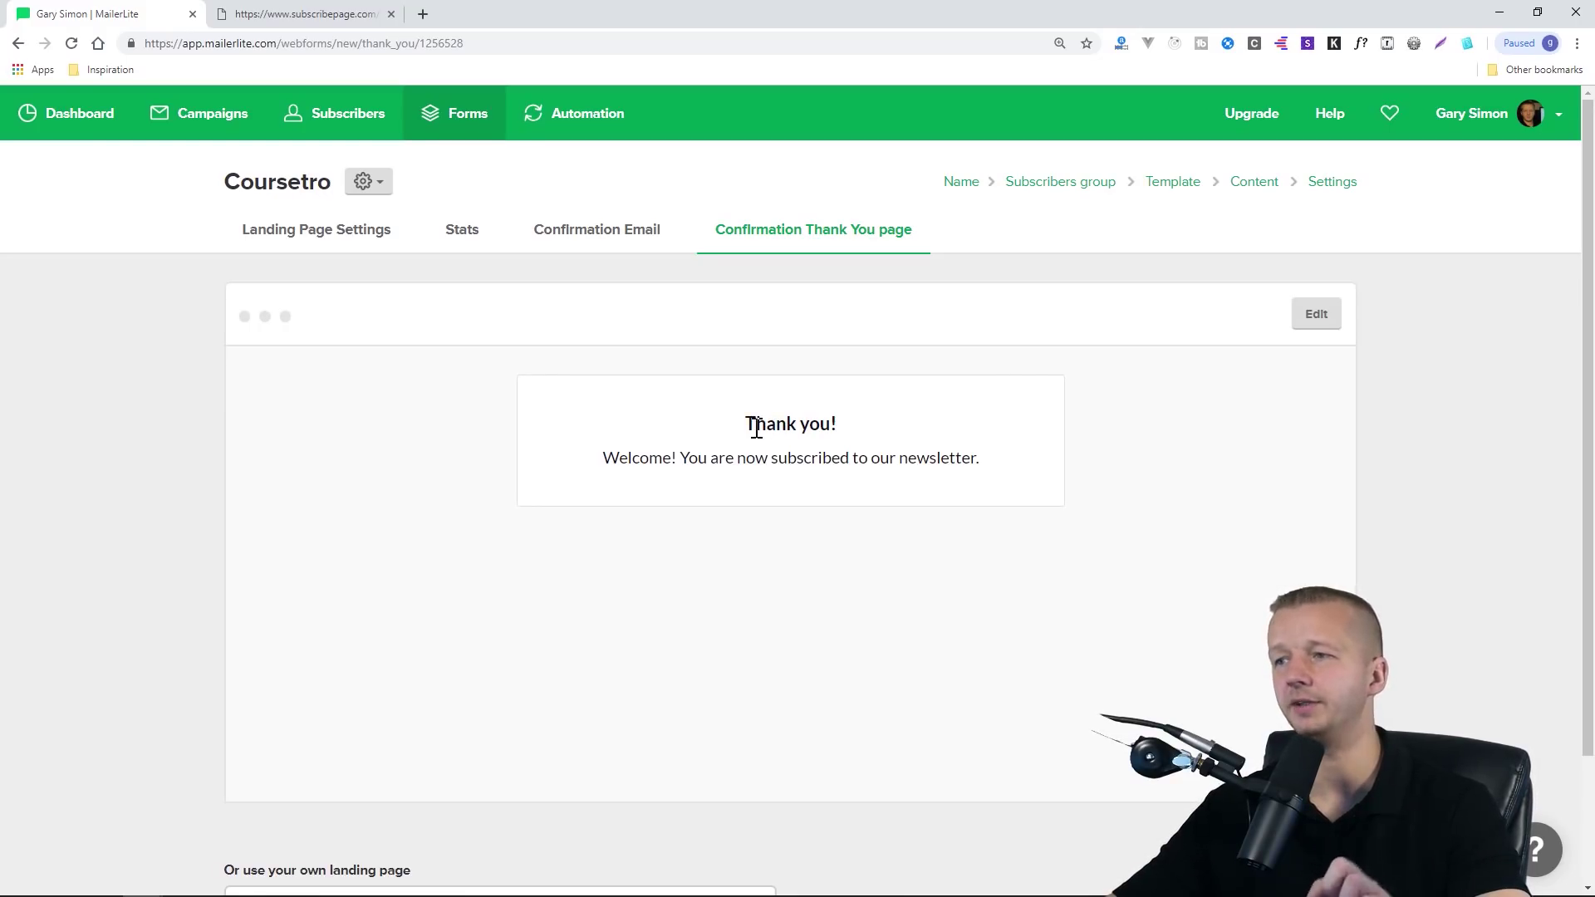
drag(748, 422, 996, 462)
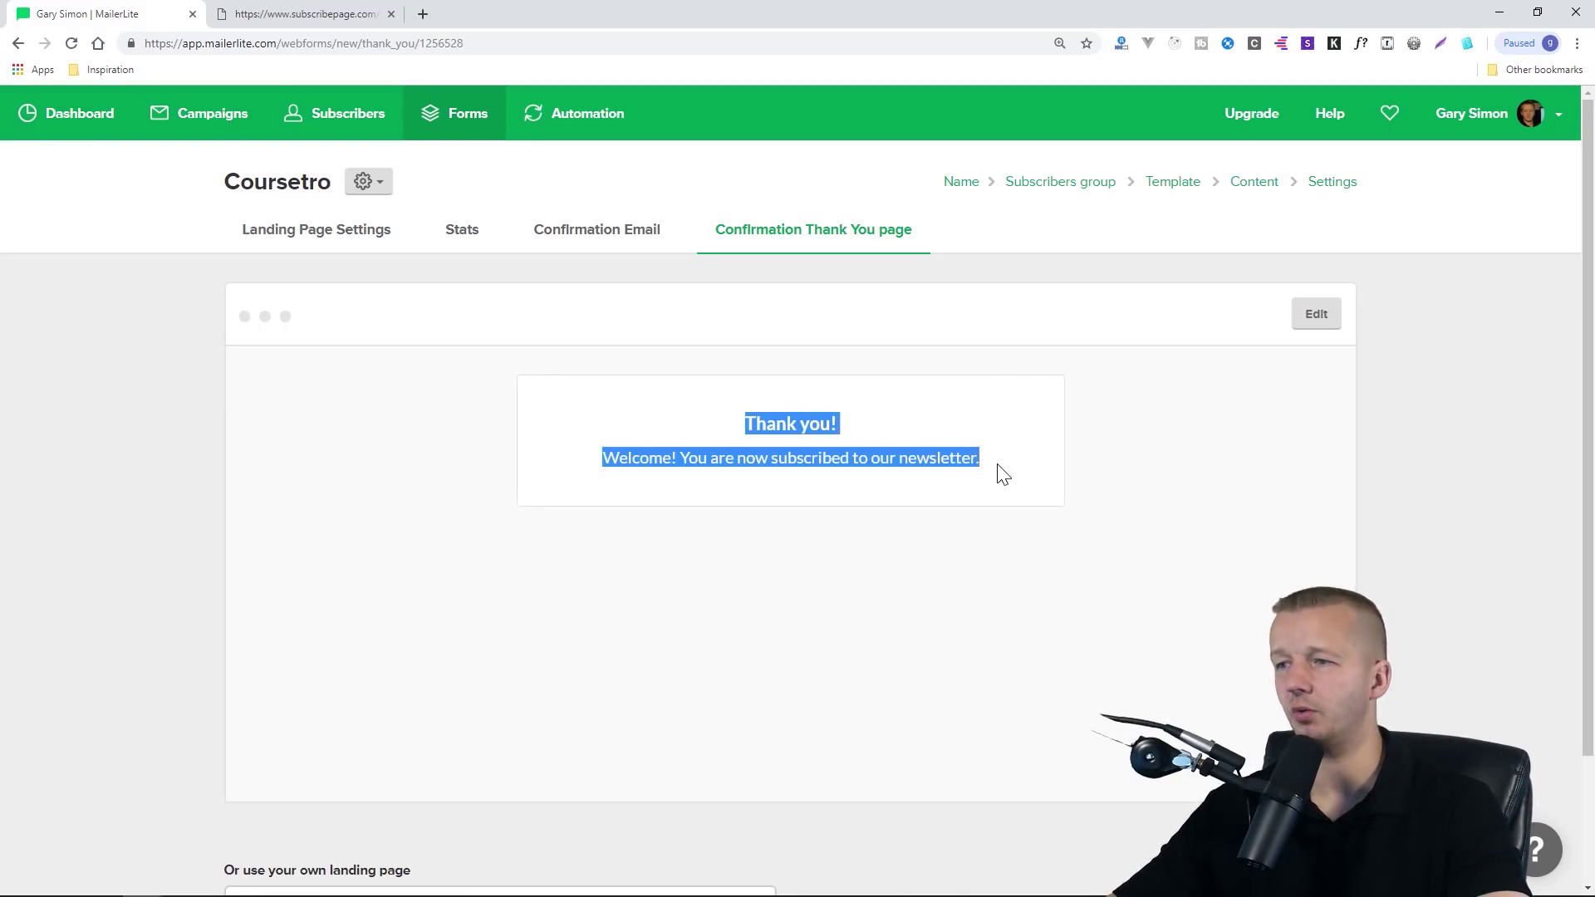
click(1003, 474)
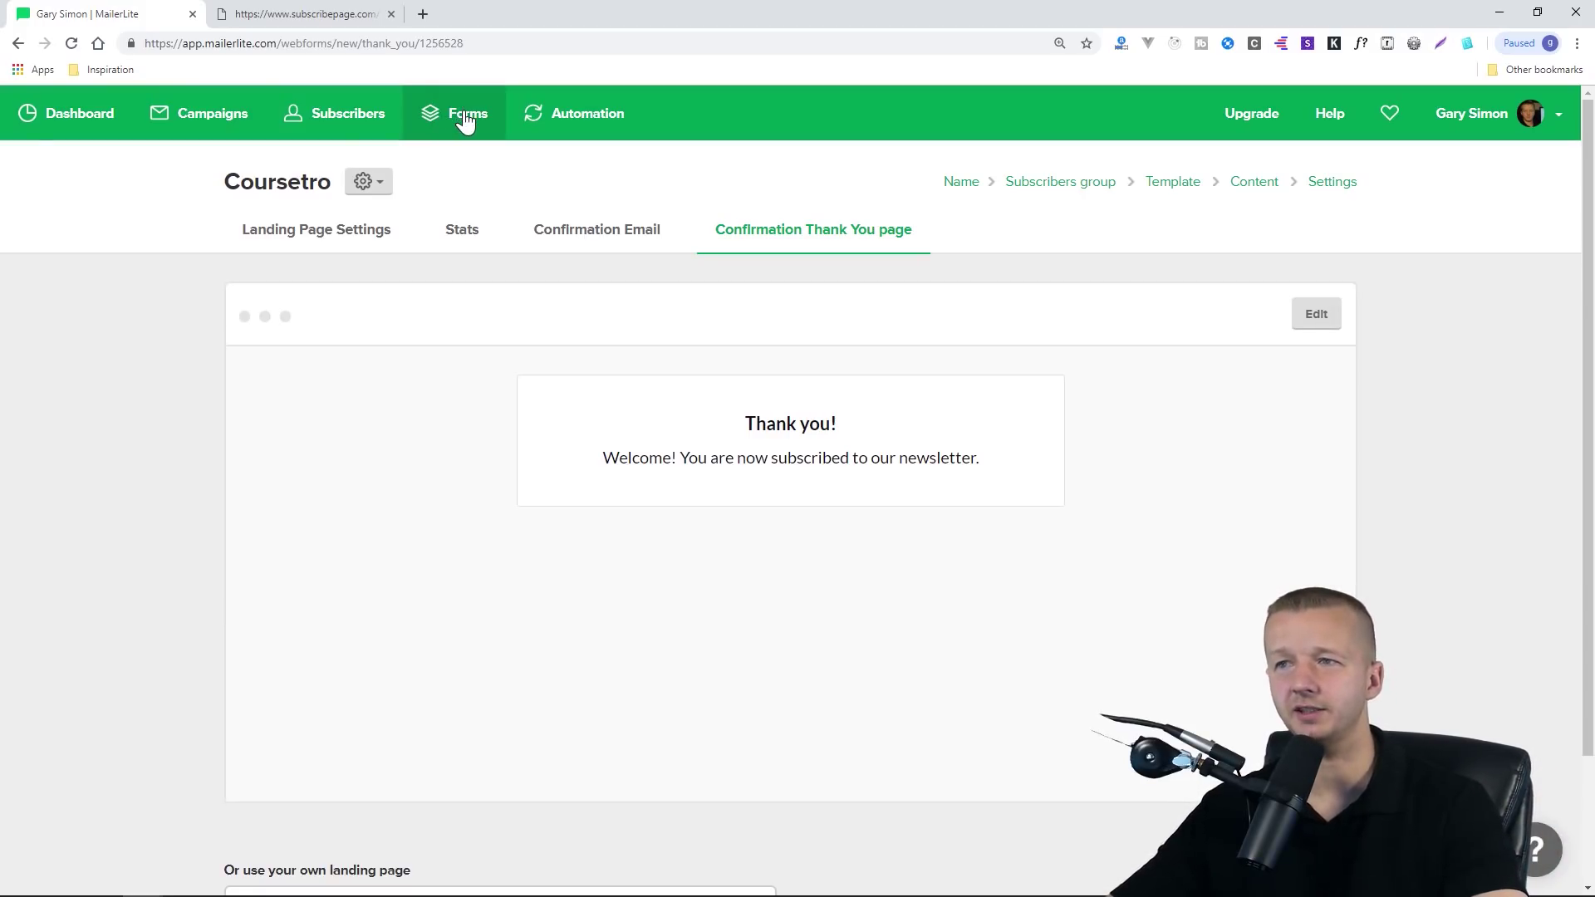
Create a new email campaign with the subject 'Check out my new videos this week!'
click(226, 121)
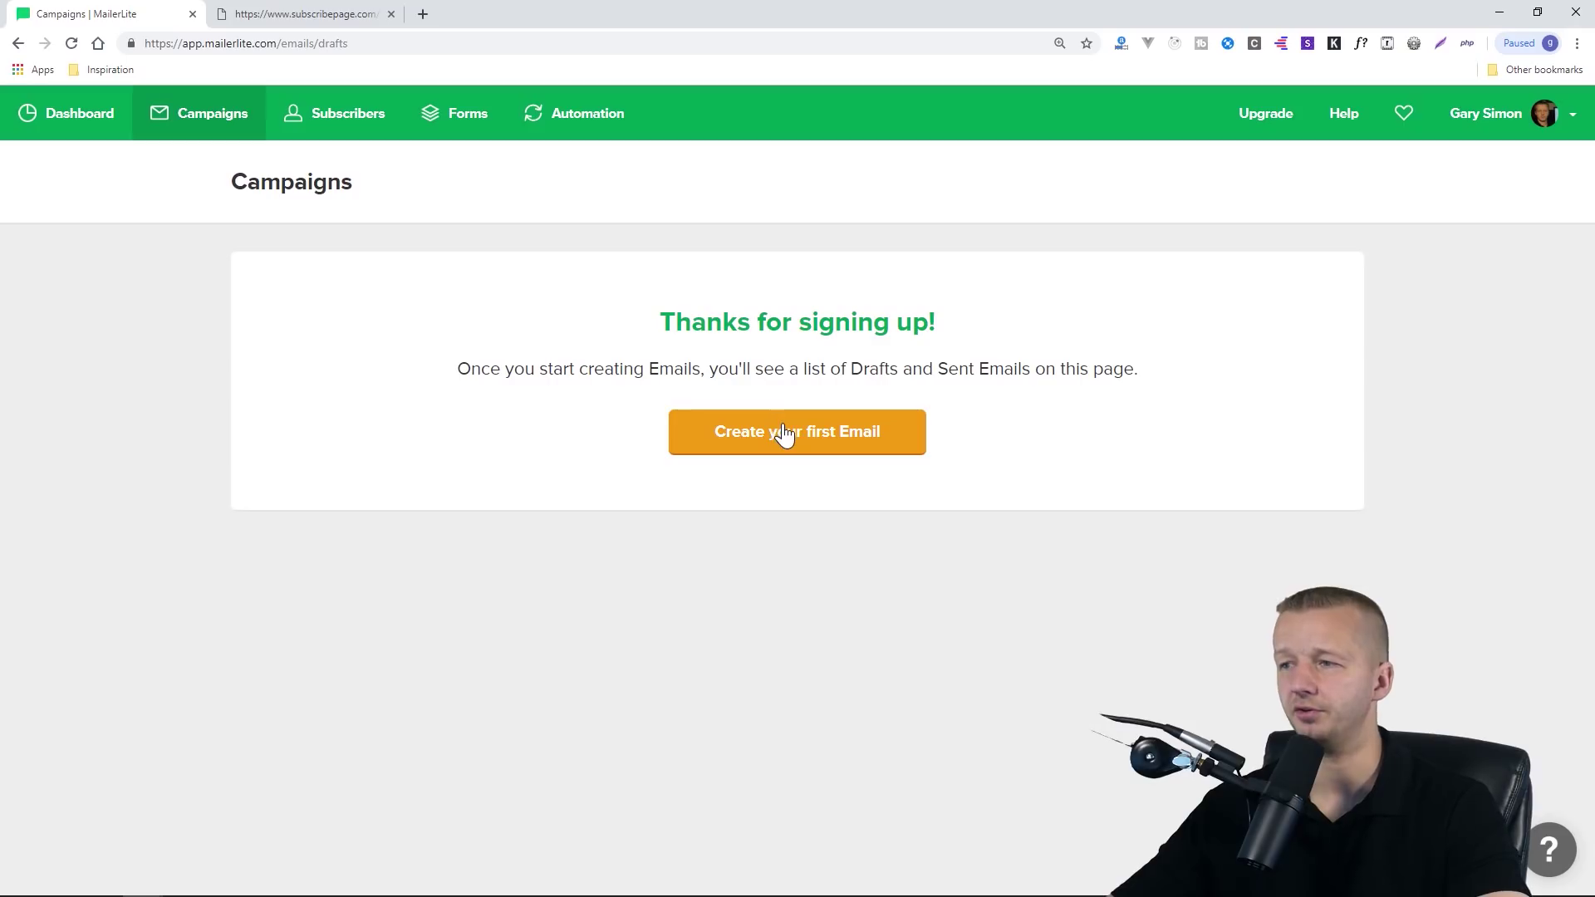
click(783, 435)
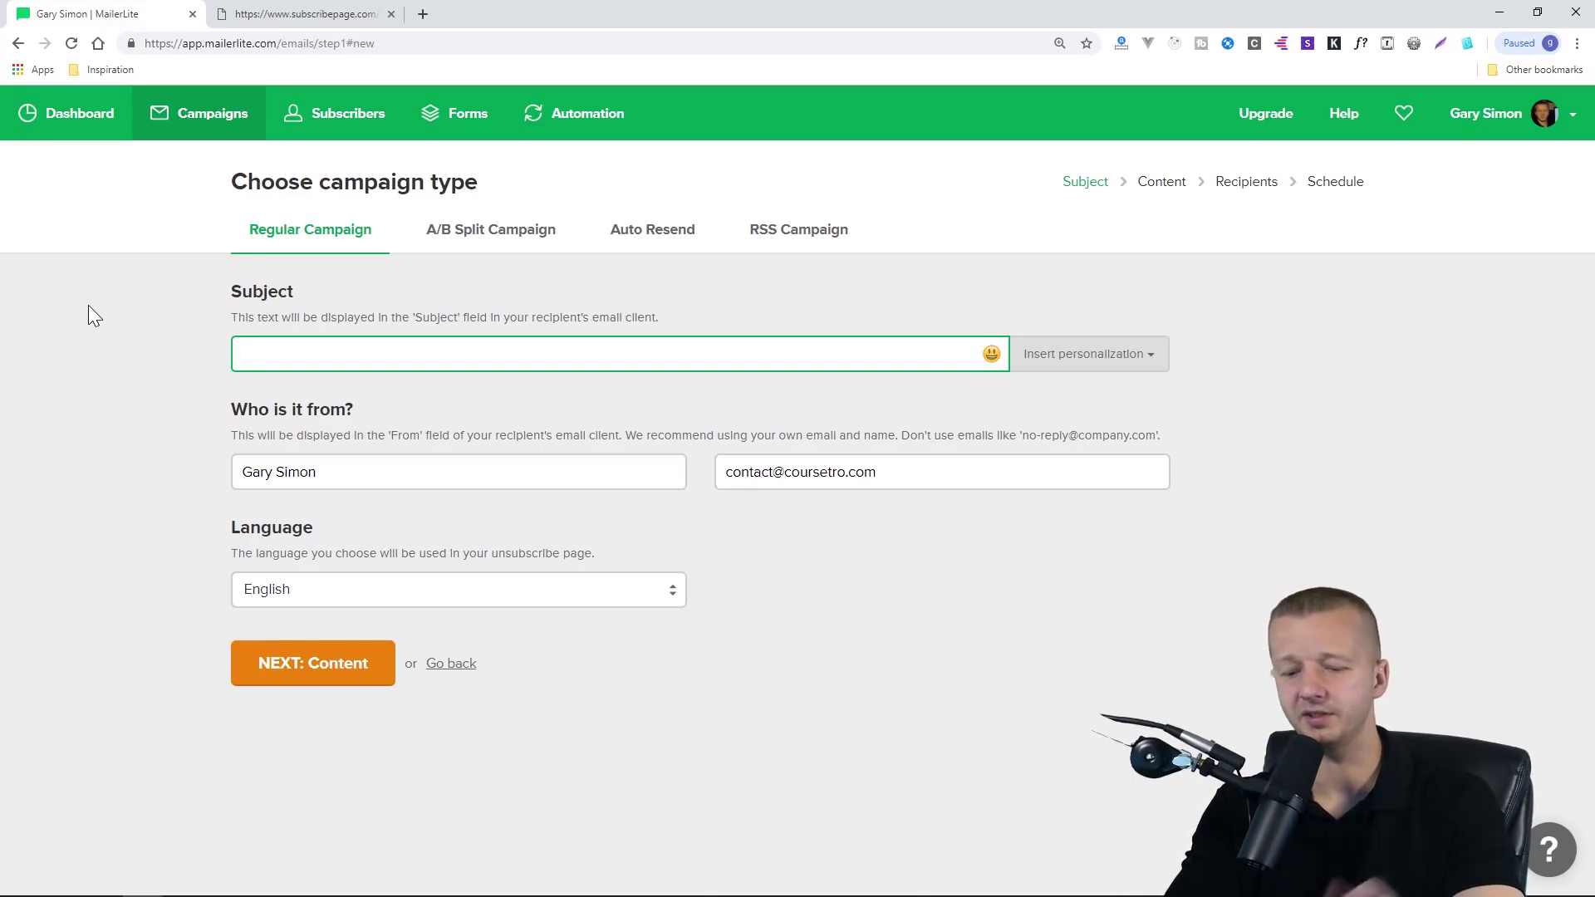
text(Check out my new videos this week!)
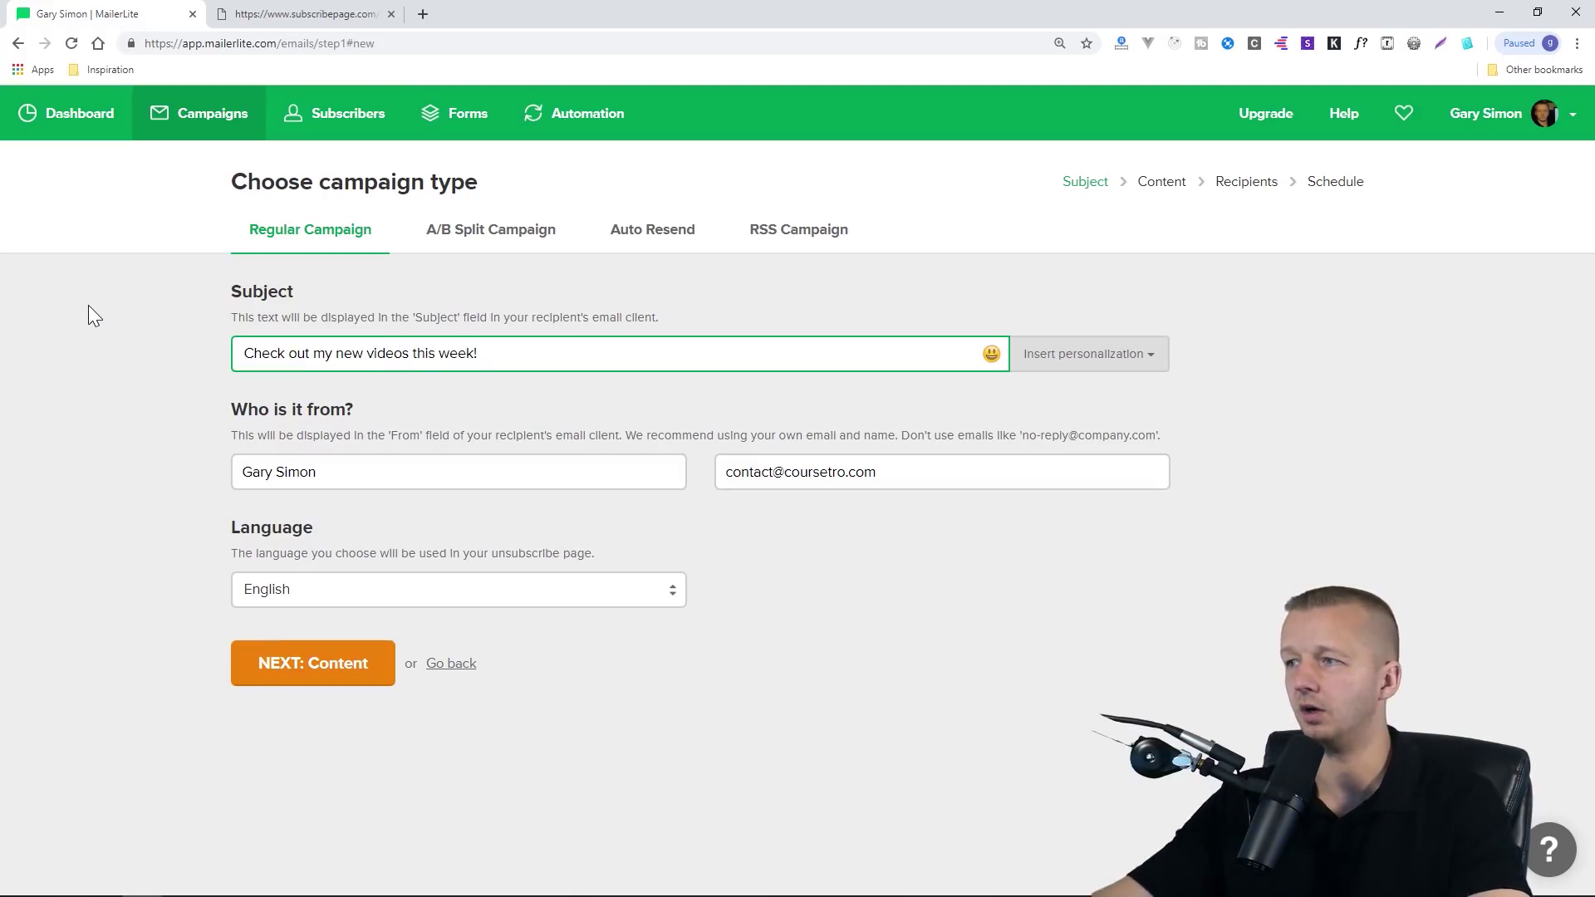
click(1104, 369)
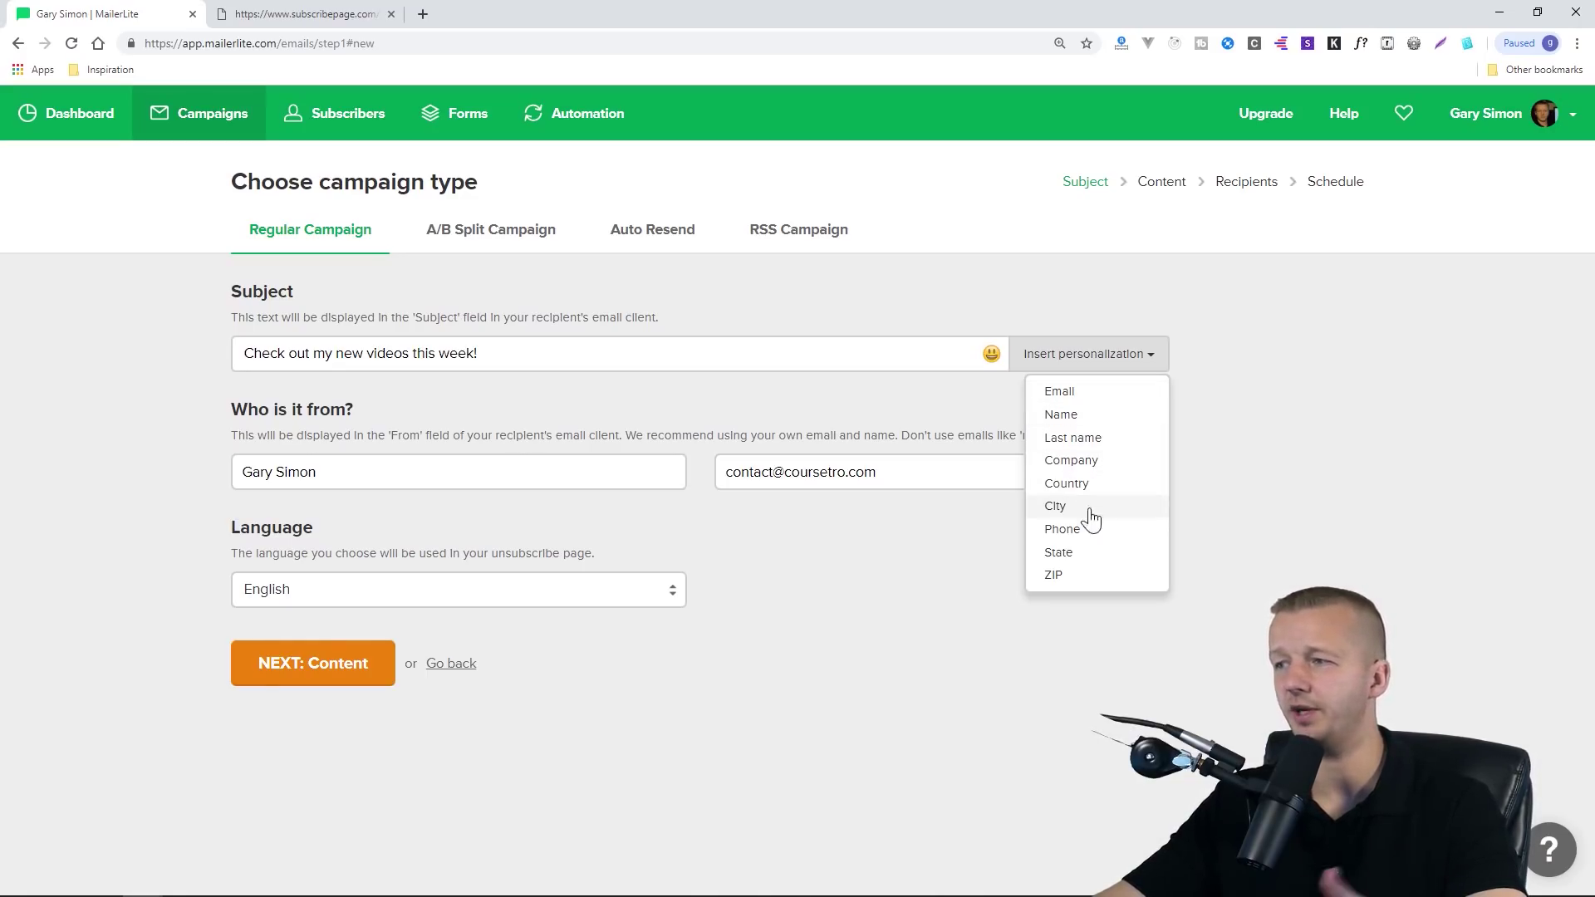
click(1250, 484)
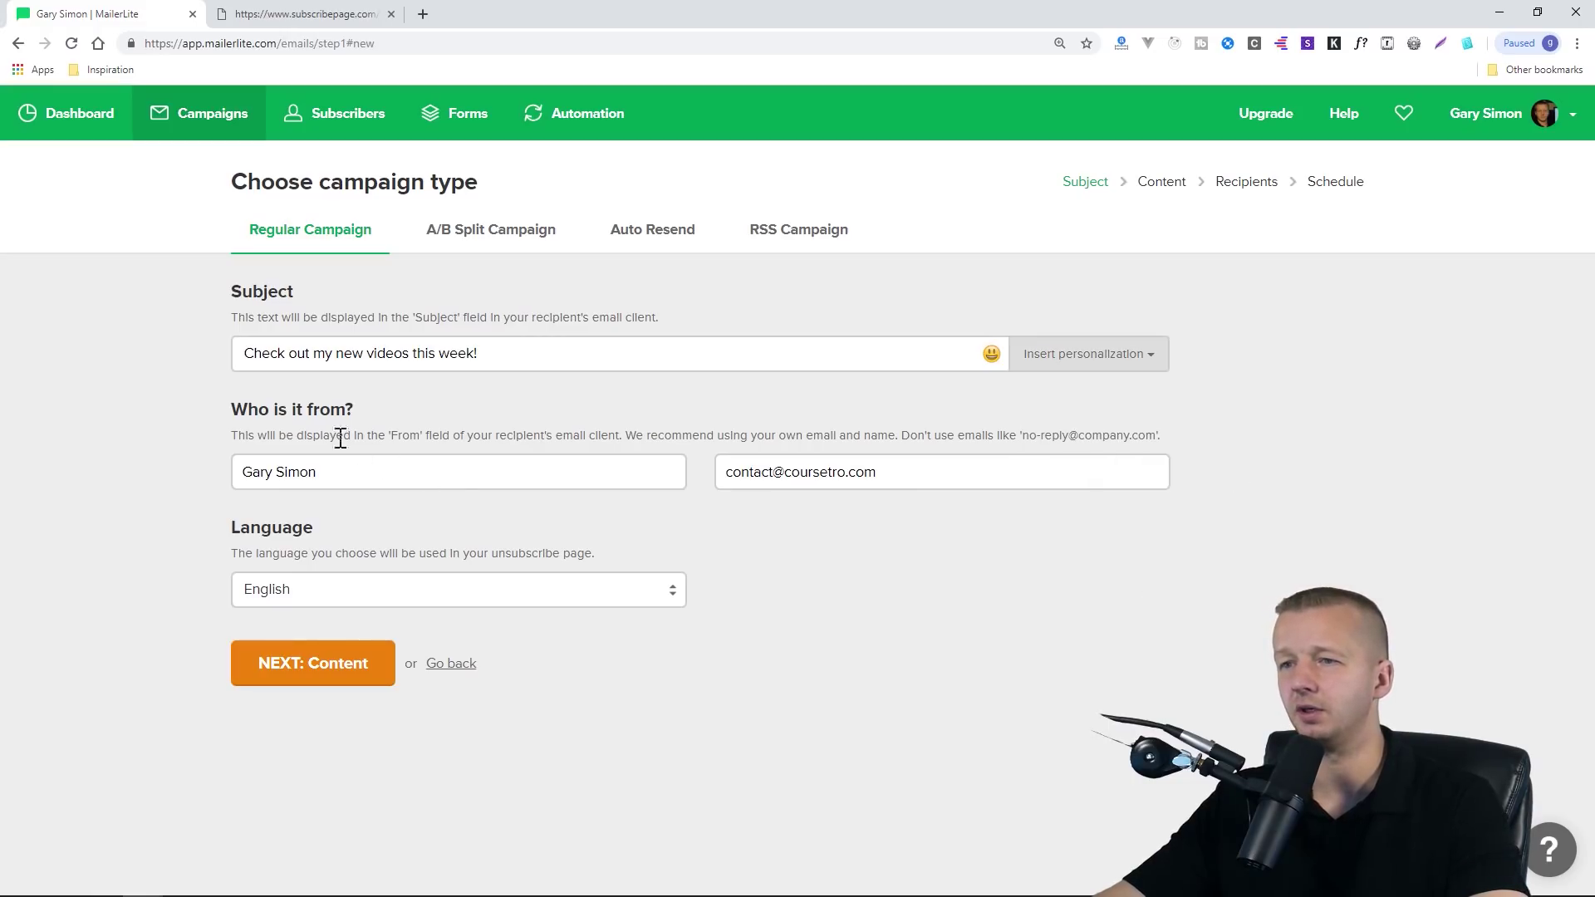
Check the sender name and email address, then proceed to the email content
drag(341, 472, 172, 490)
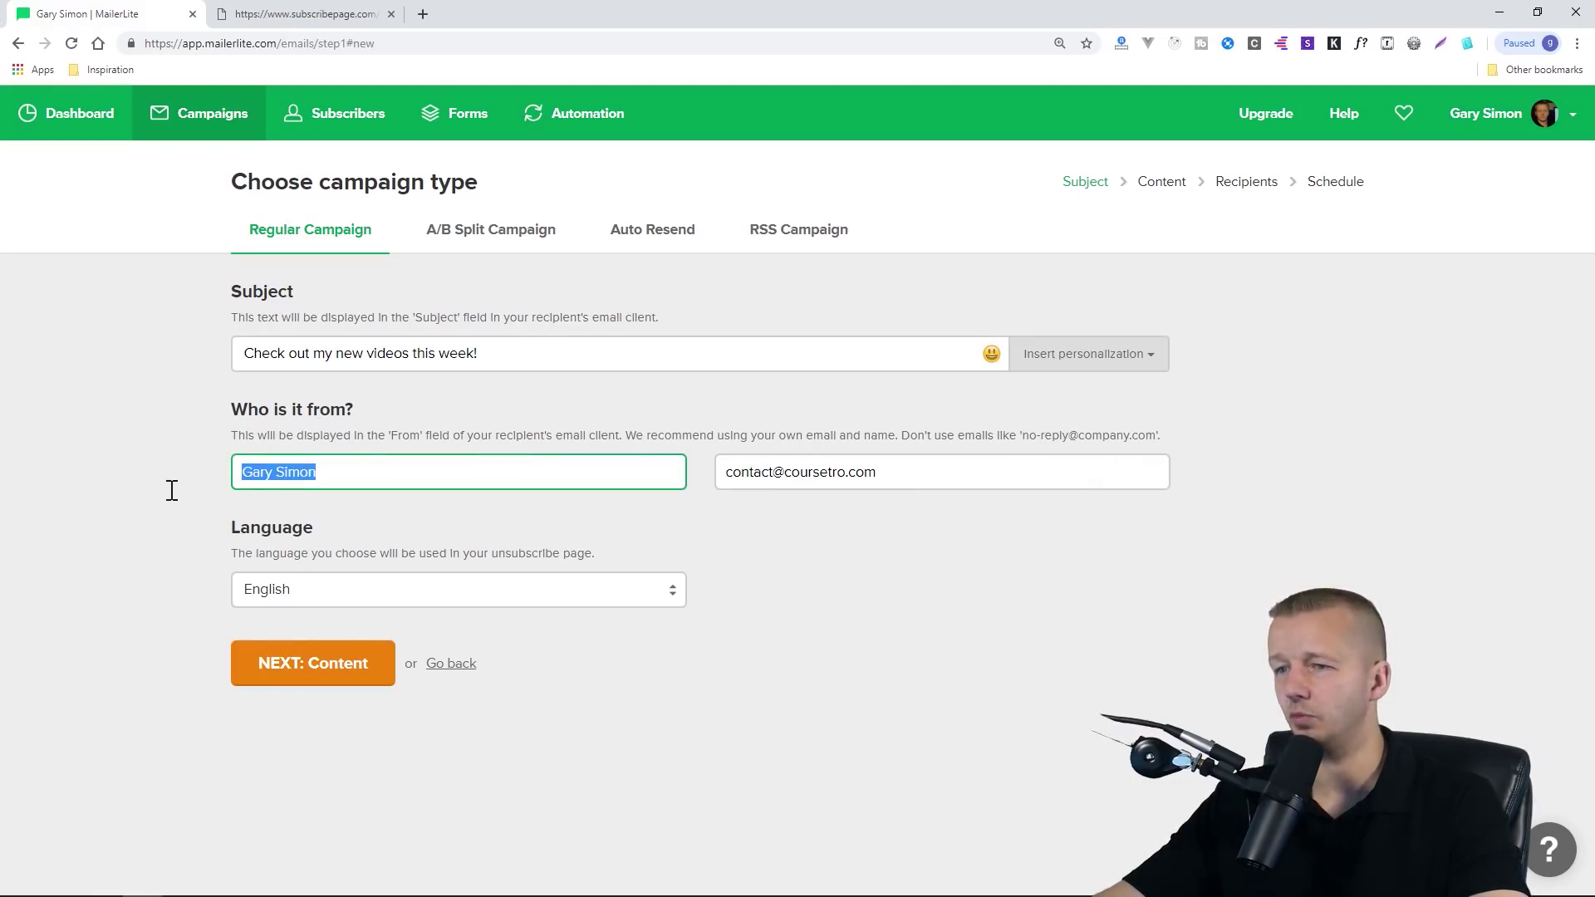
drag(917, 472, 585, 497)
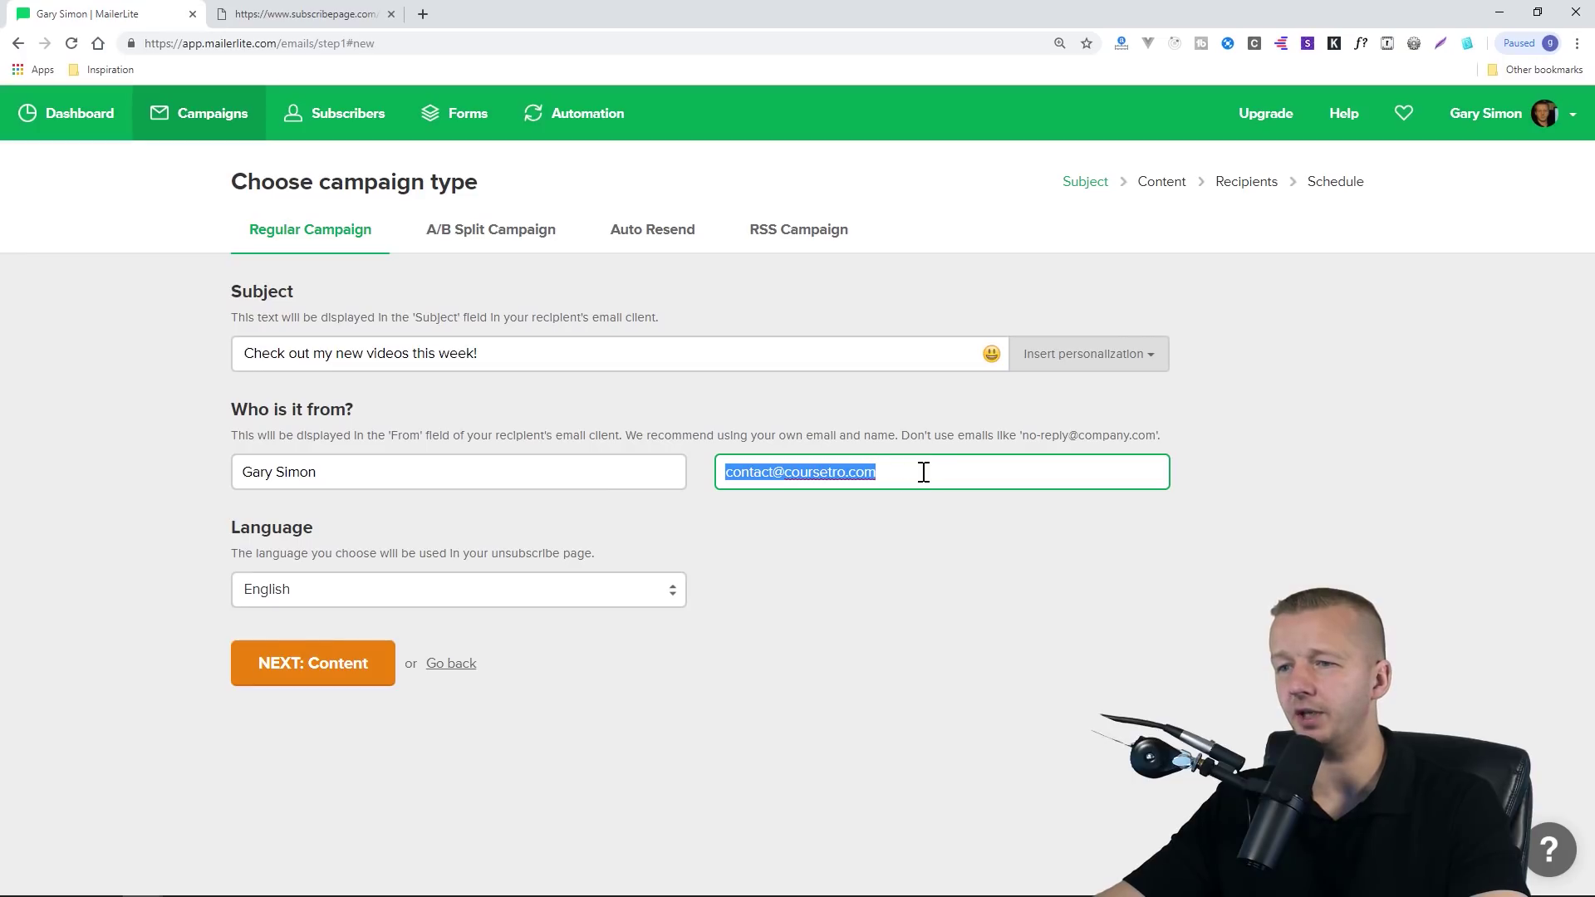
click(332, 676)
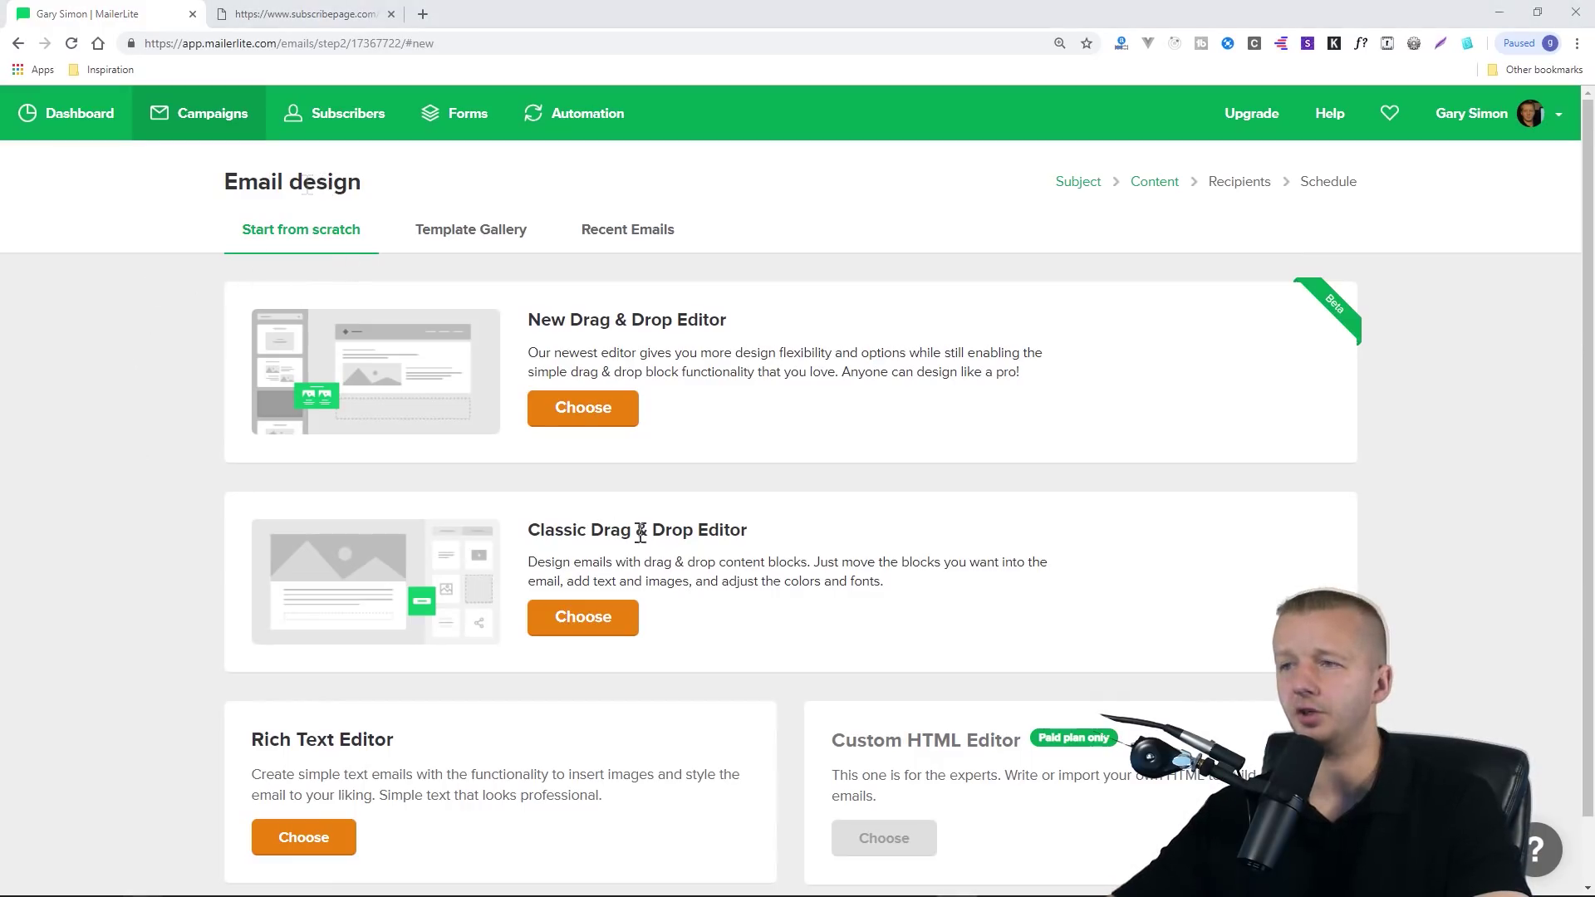
Browse the Template Gallery, then pick New Drag & Drop Editor under Start from scratch
drag(628, 320, 730, 322)
click(740, 326)
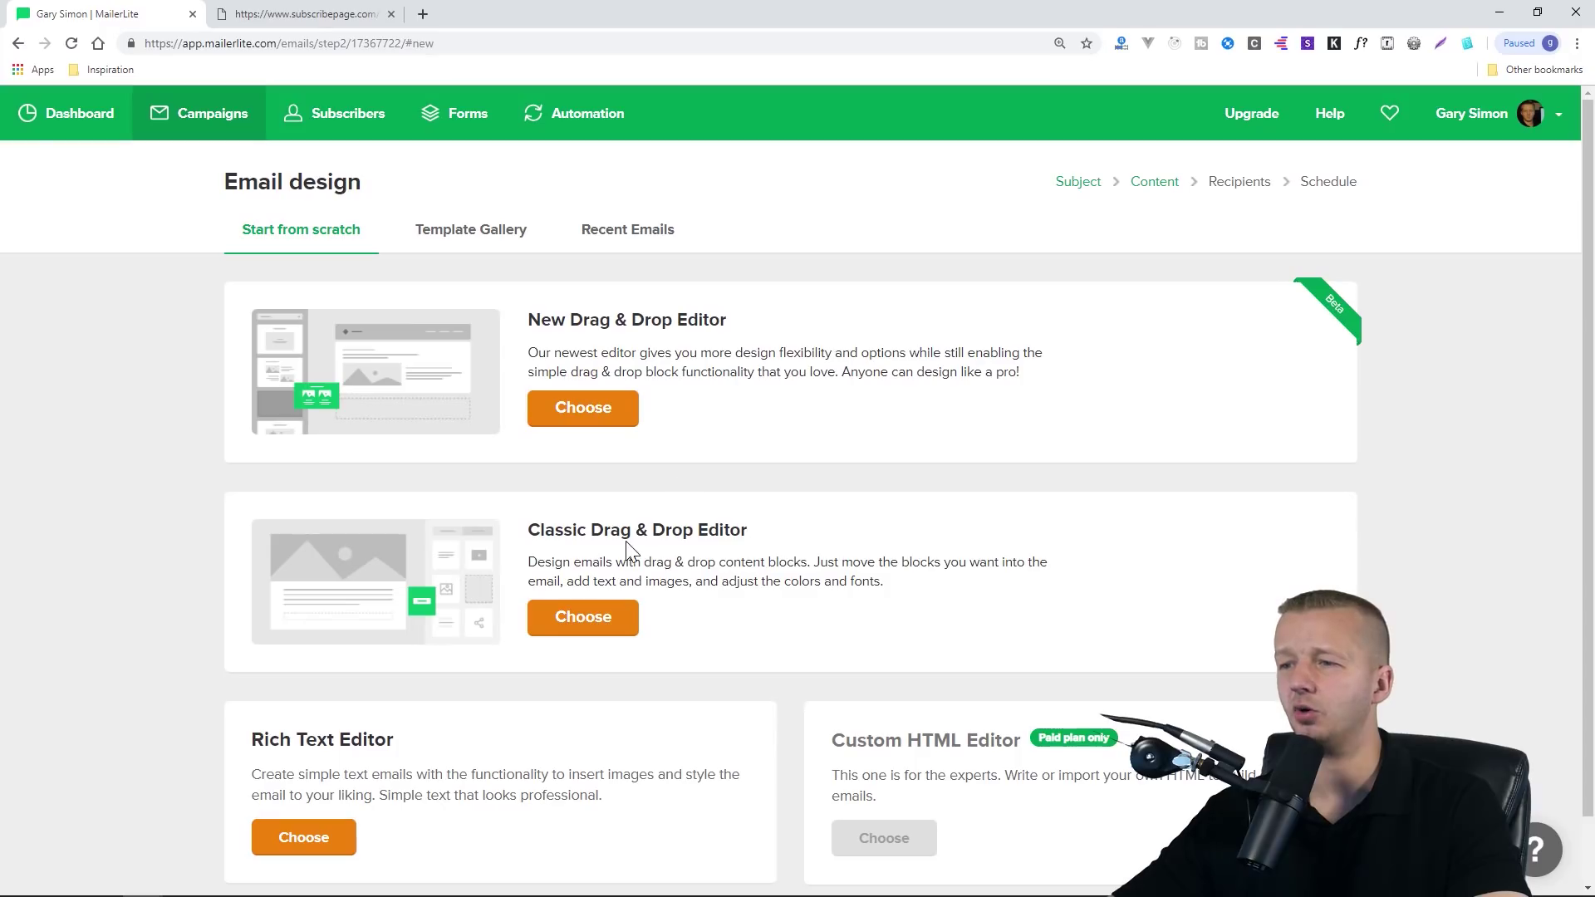
click(498, 237)
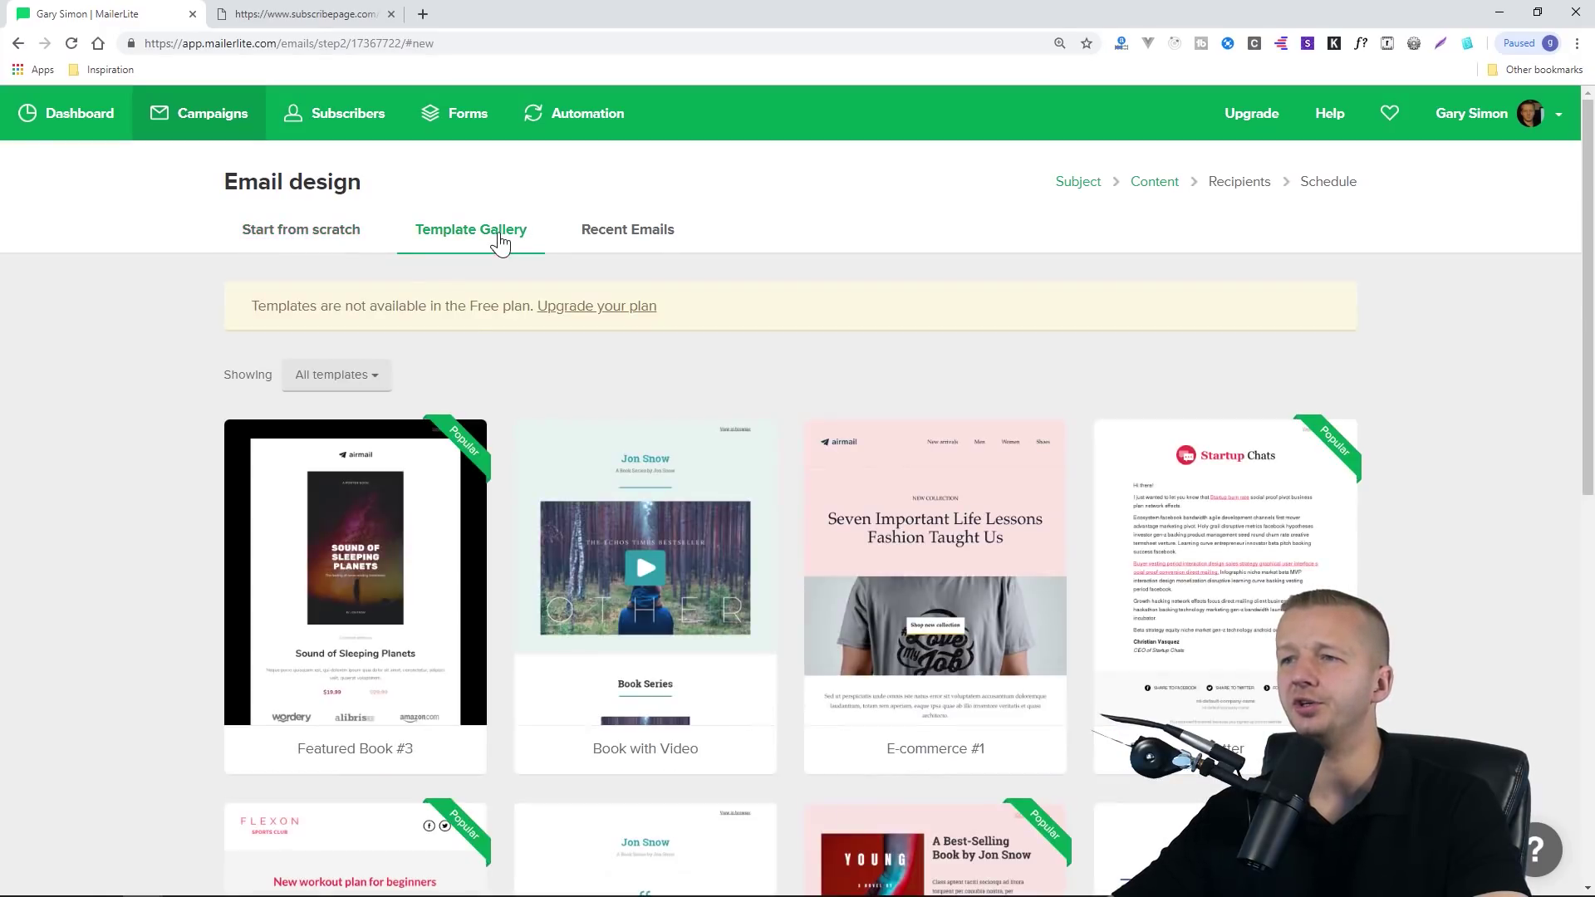
drag(255, 306, 466, 338)
click(466, 339)
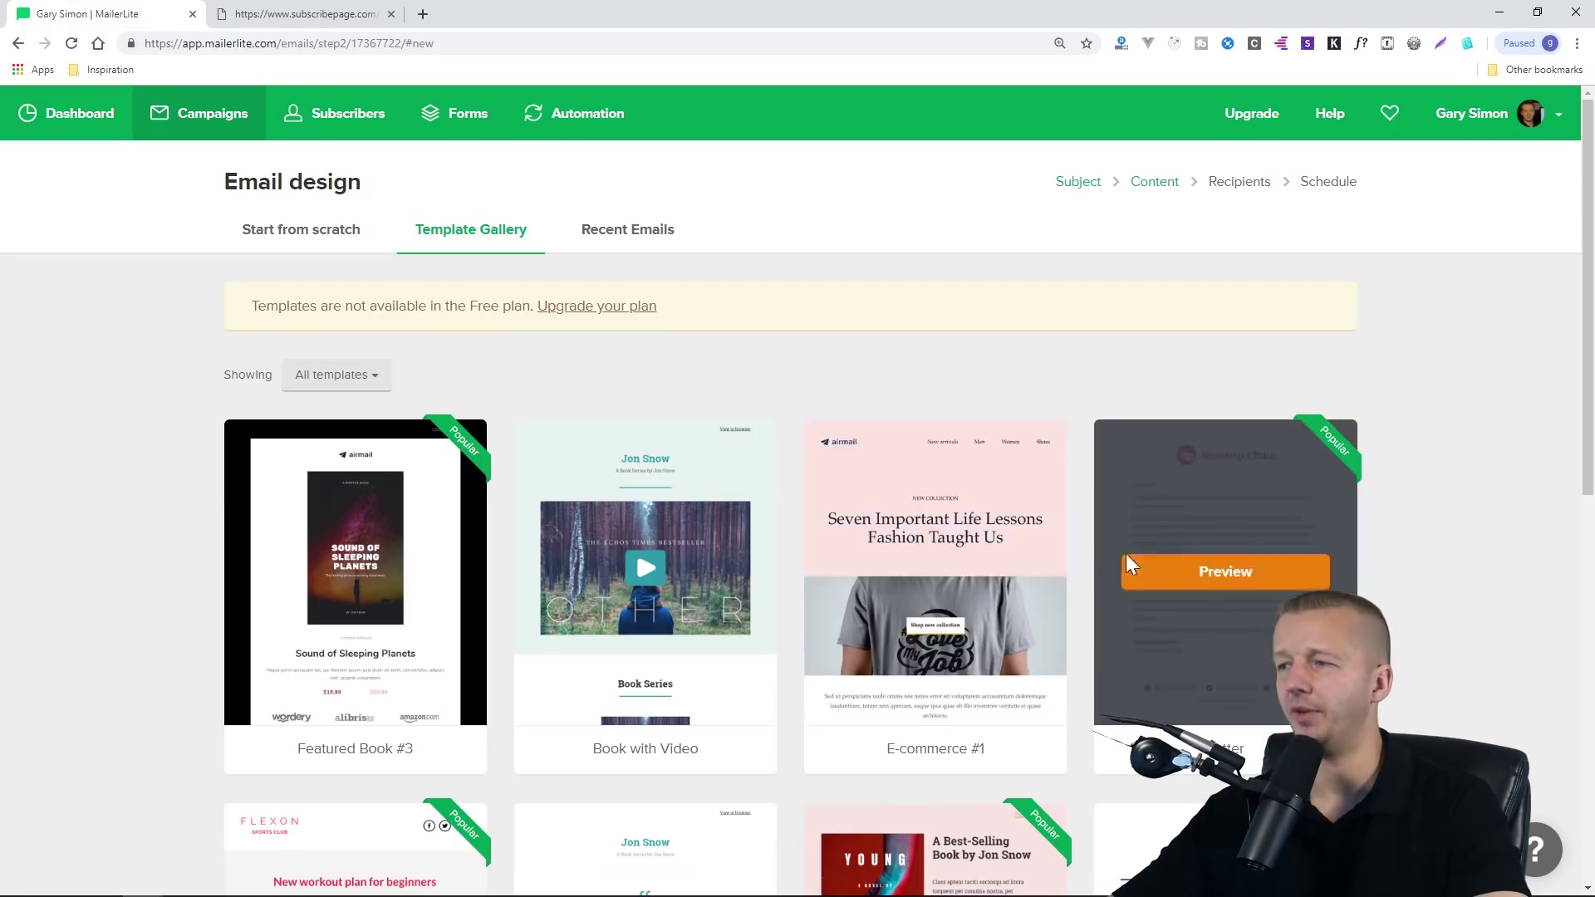
scroll(1213, 555, down, 3)
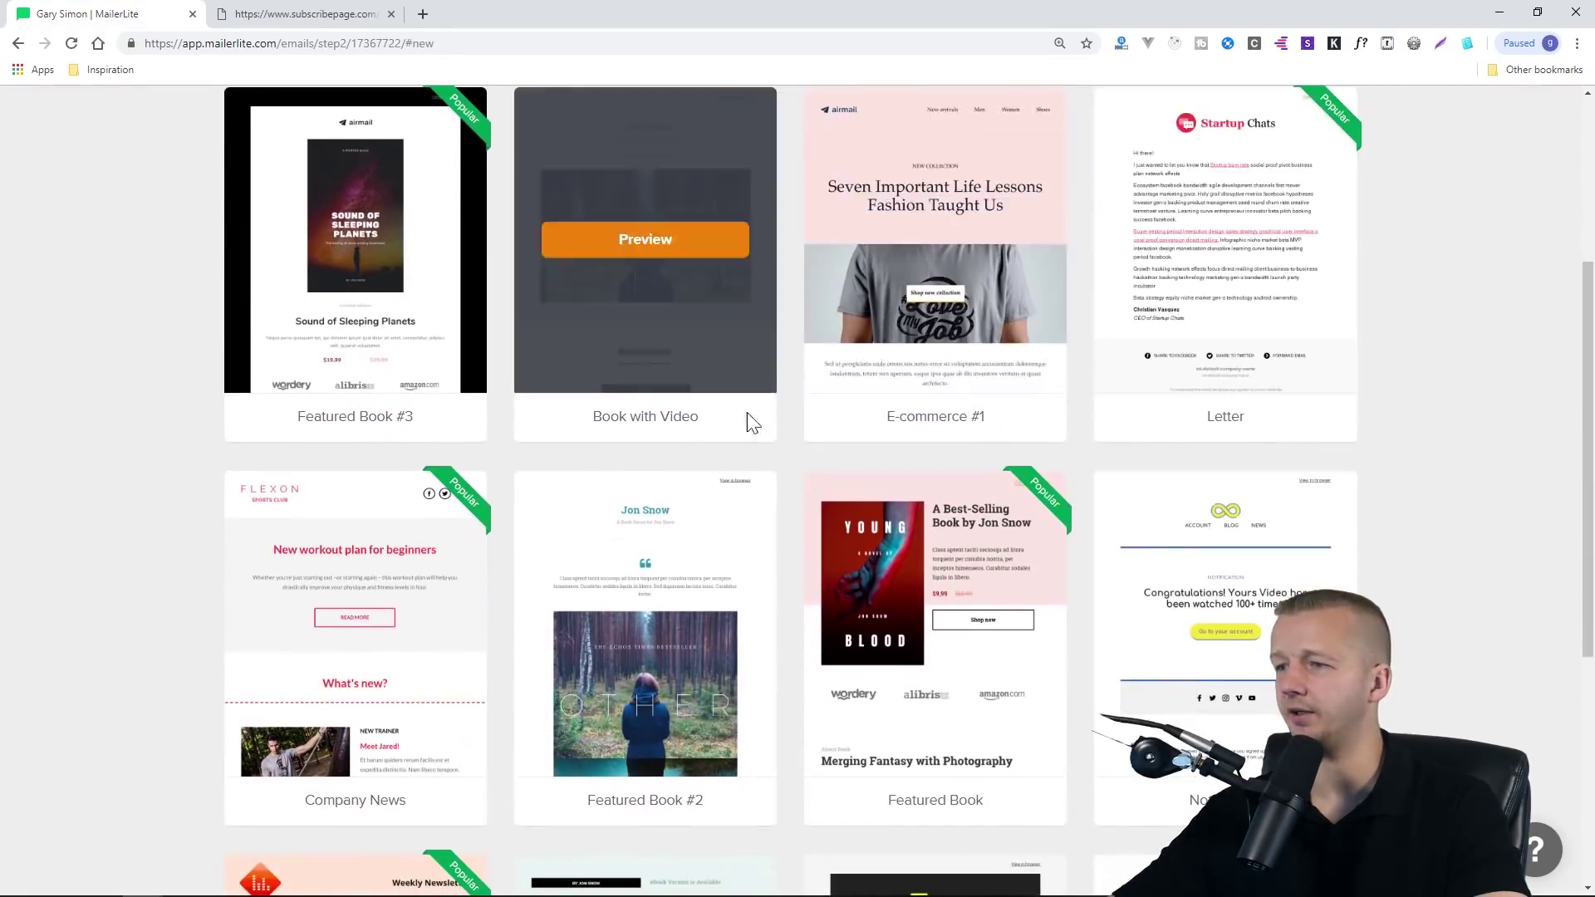
scroll(711, 444, down, 4)
scroll(829, 542, down, 2)
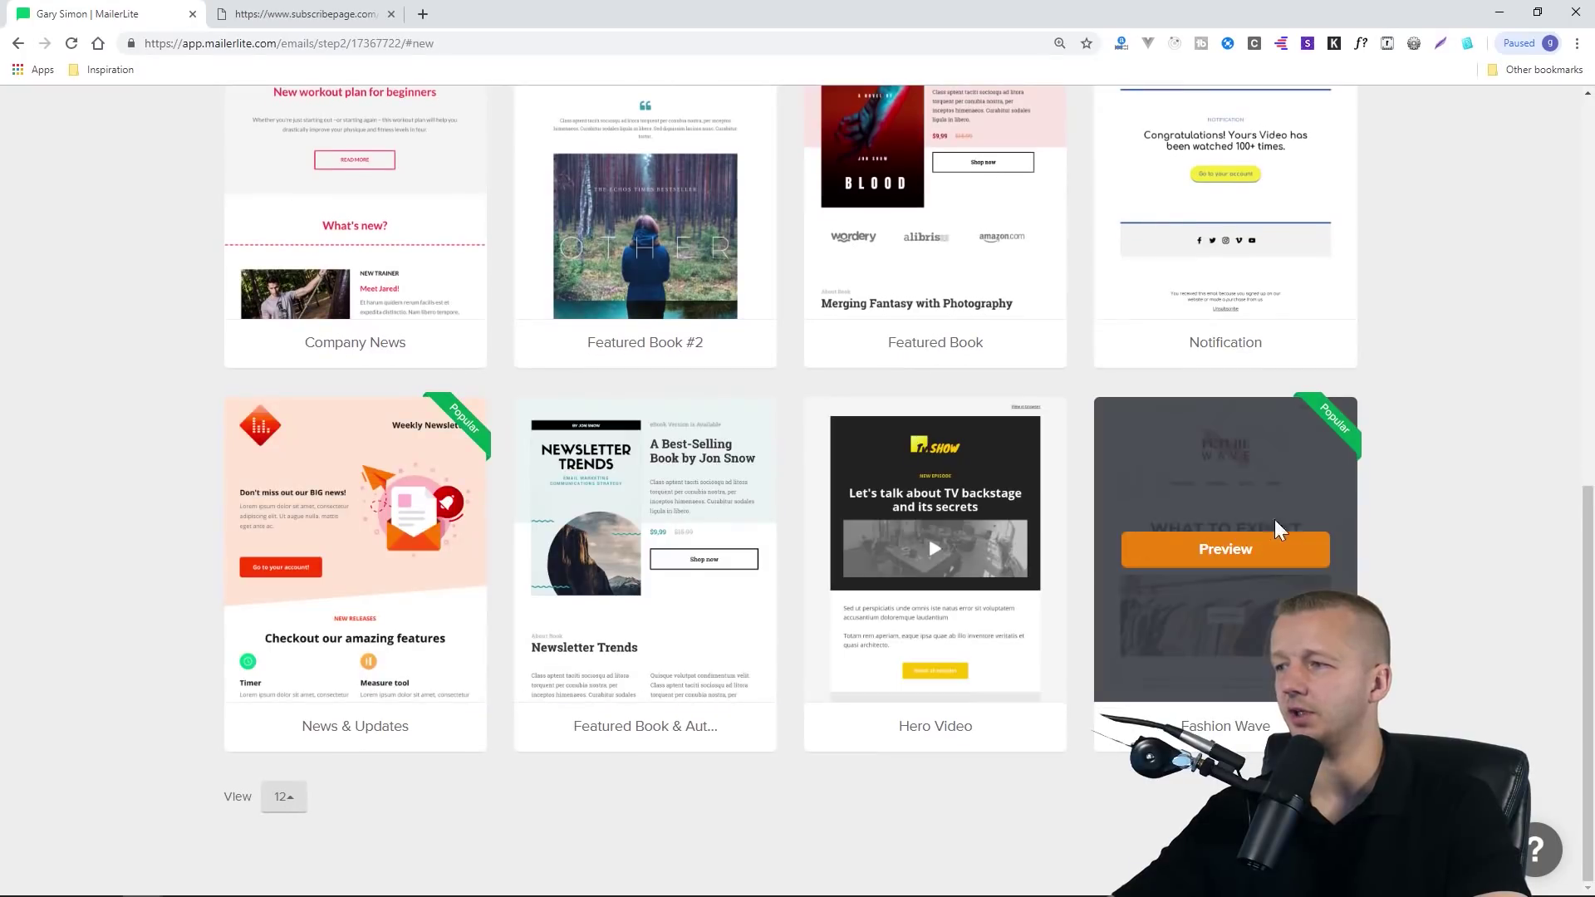
scroll(1416, 520, up, 5)
scroll(1414, 513, up, 5)
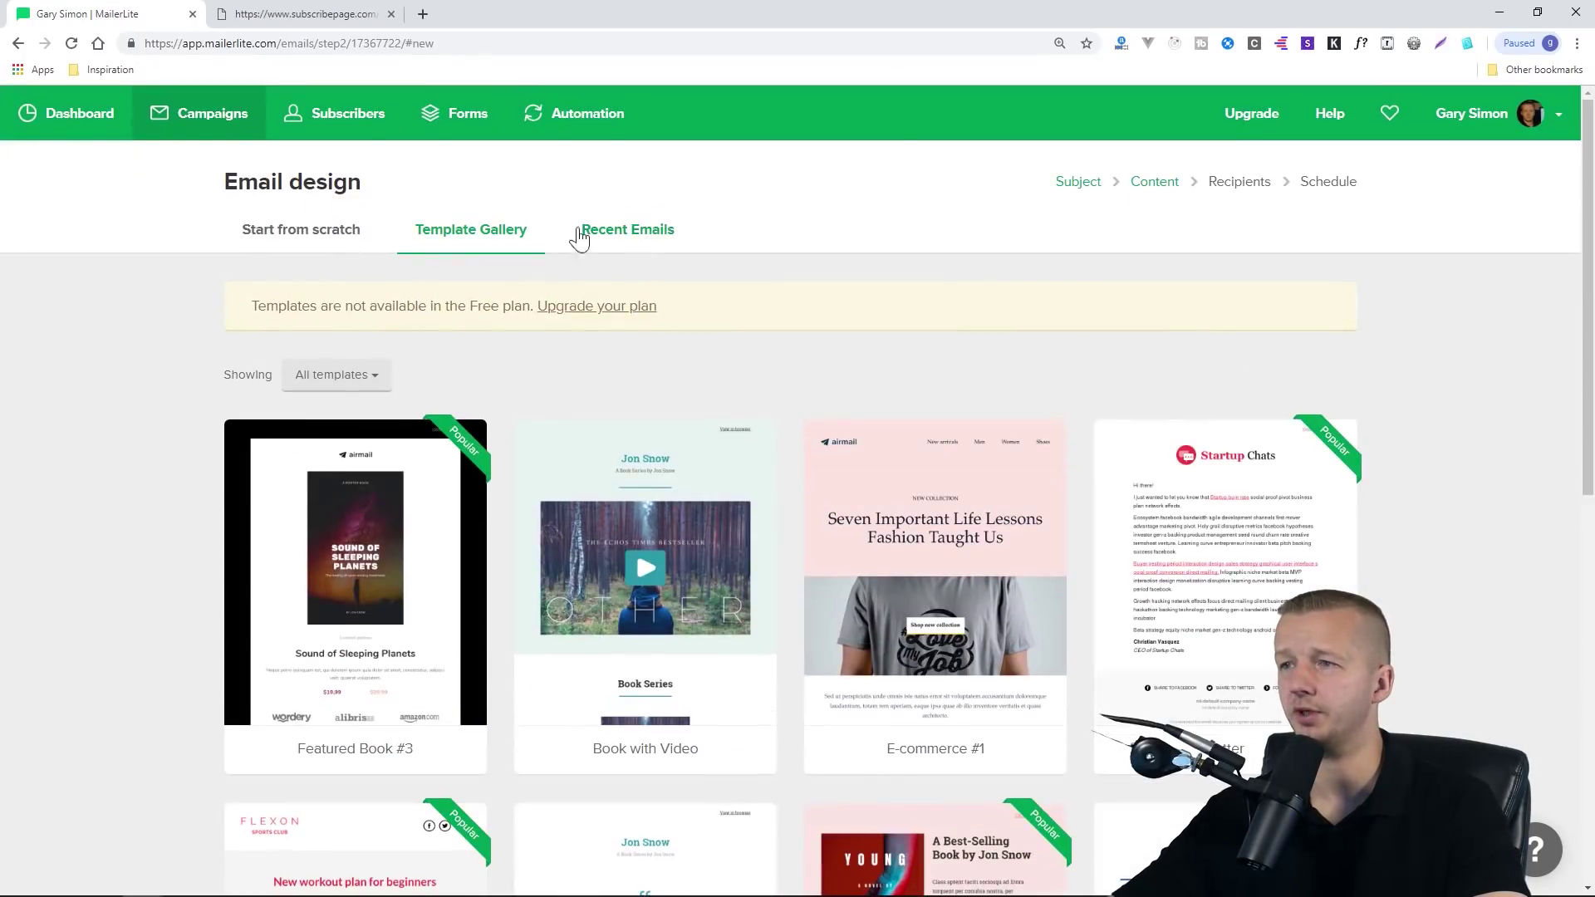
click(295, 233)
click(575, 419)
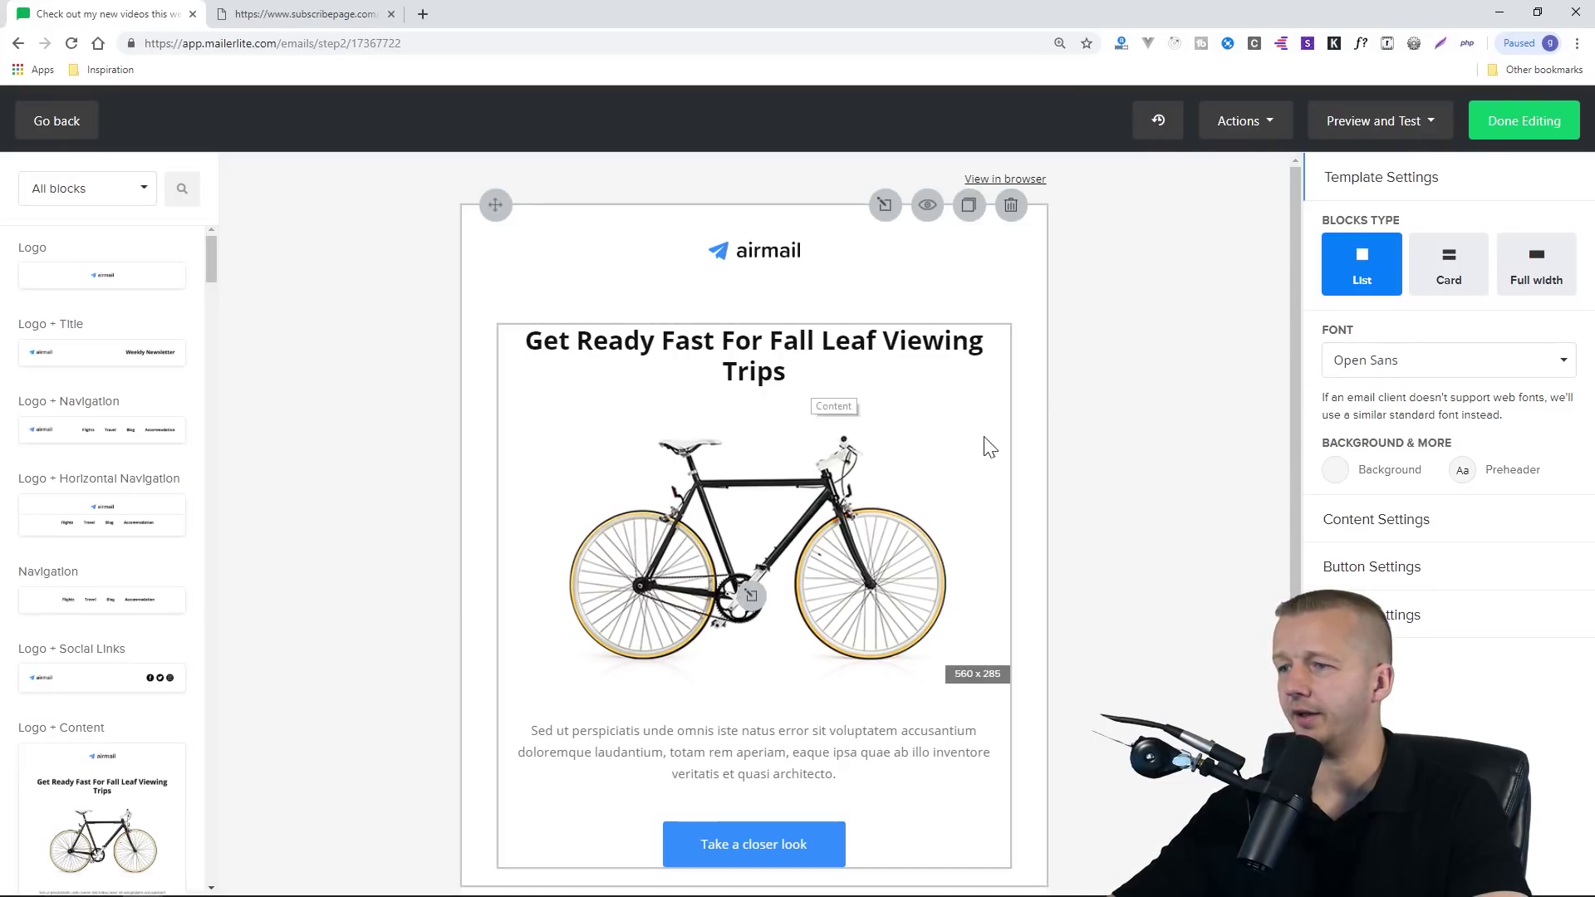
Open the airmail logo's image settings, then return to the editor without replacing it
scroll(993, 449, down, 3)
scroll(1043, 506, up, 3)
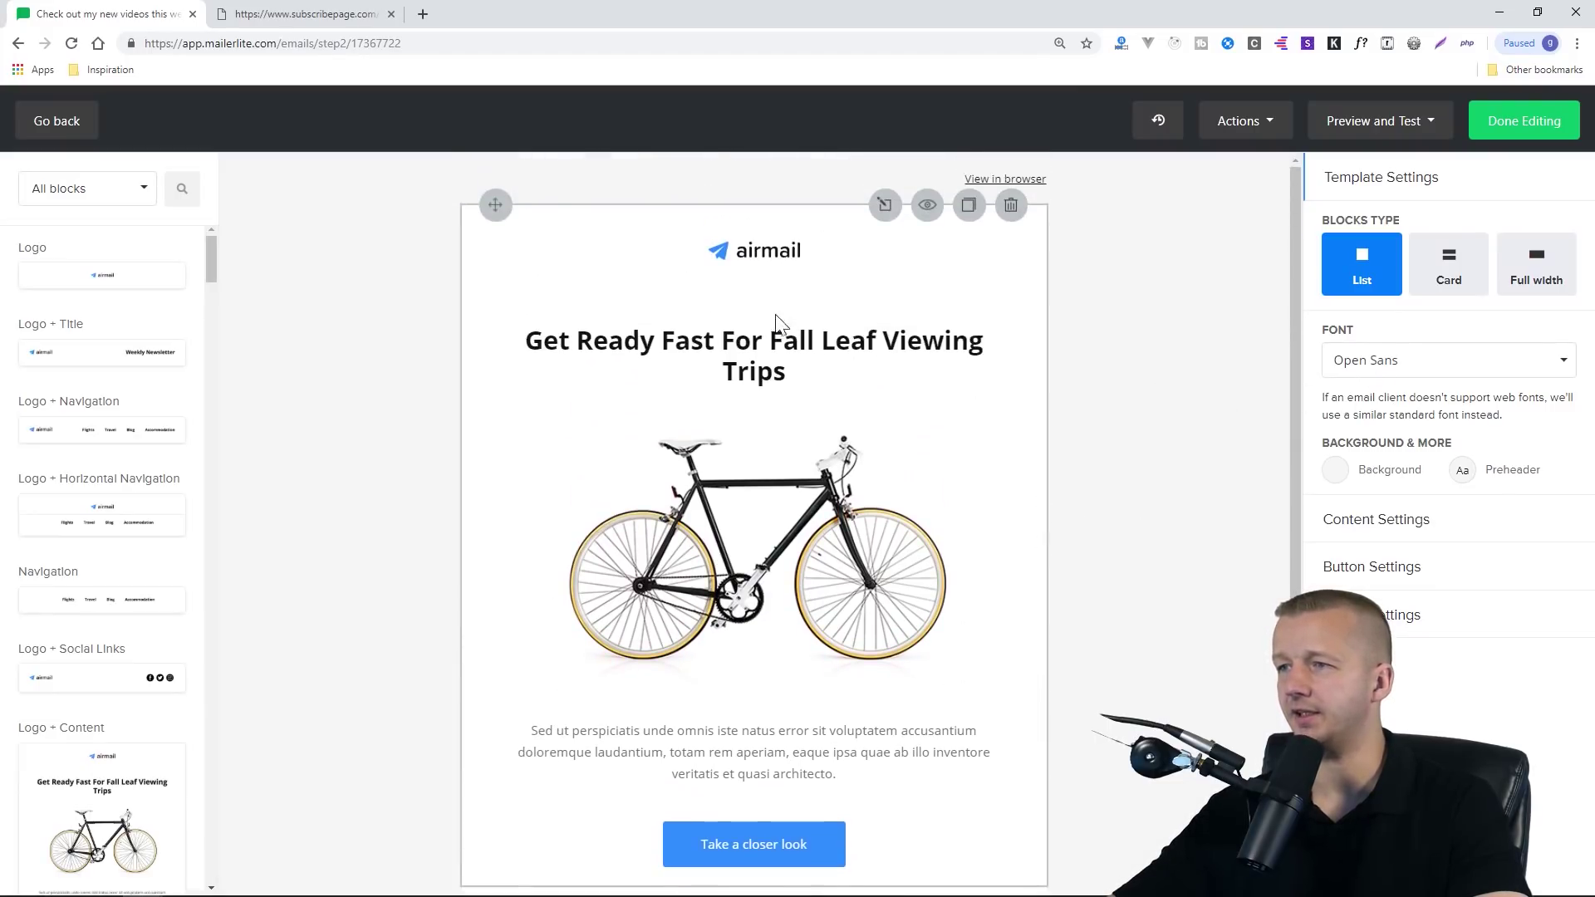
click(822, 253)
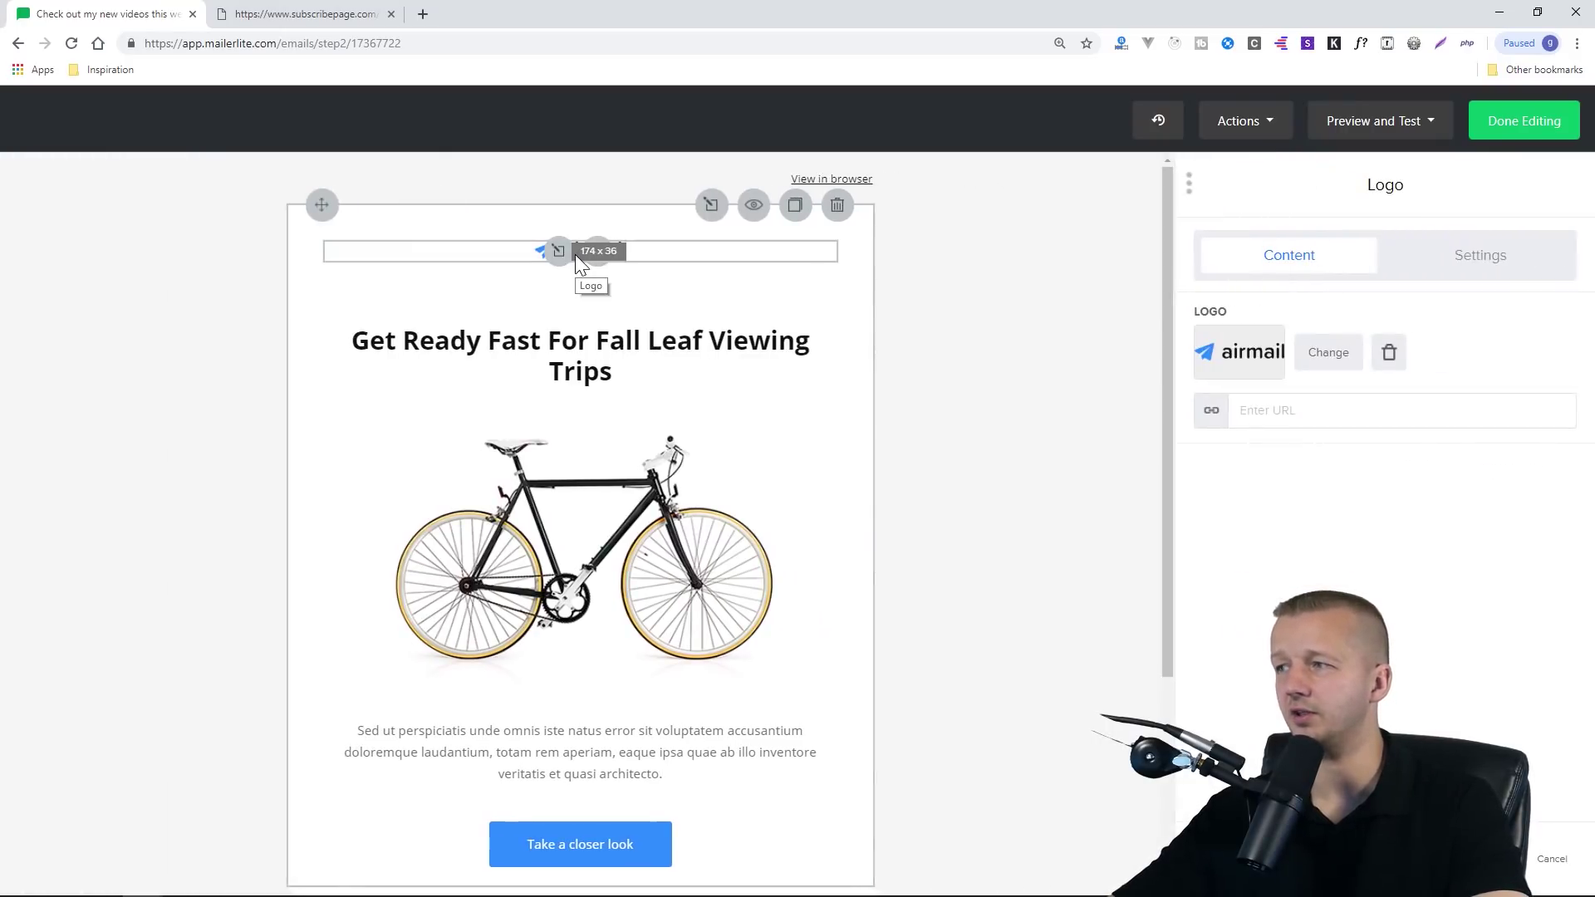
click(1329, 357)
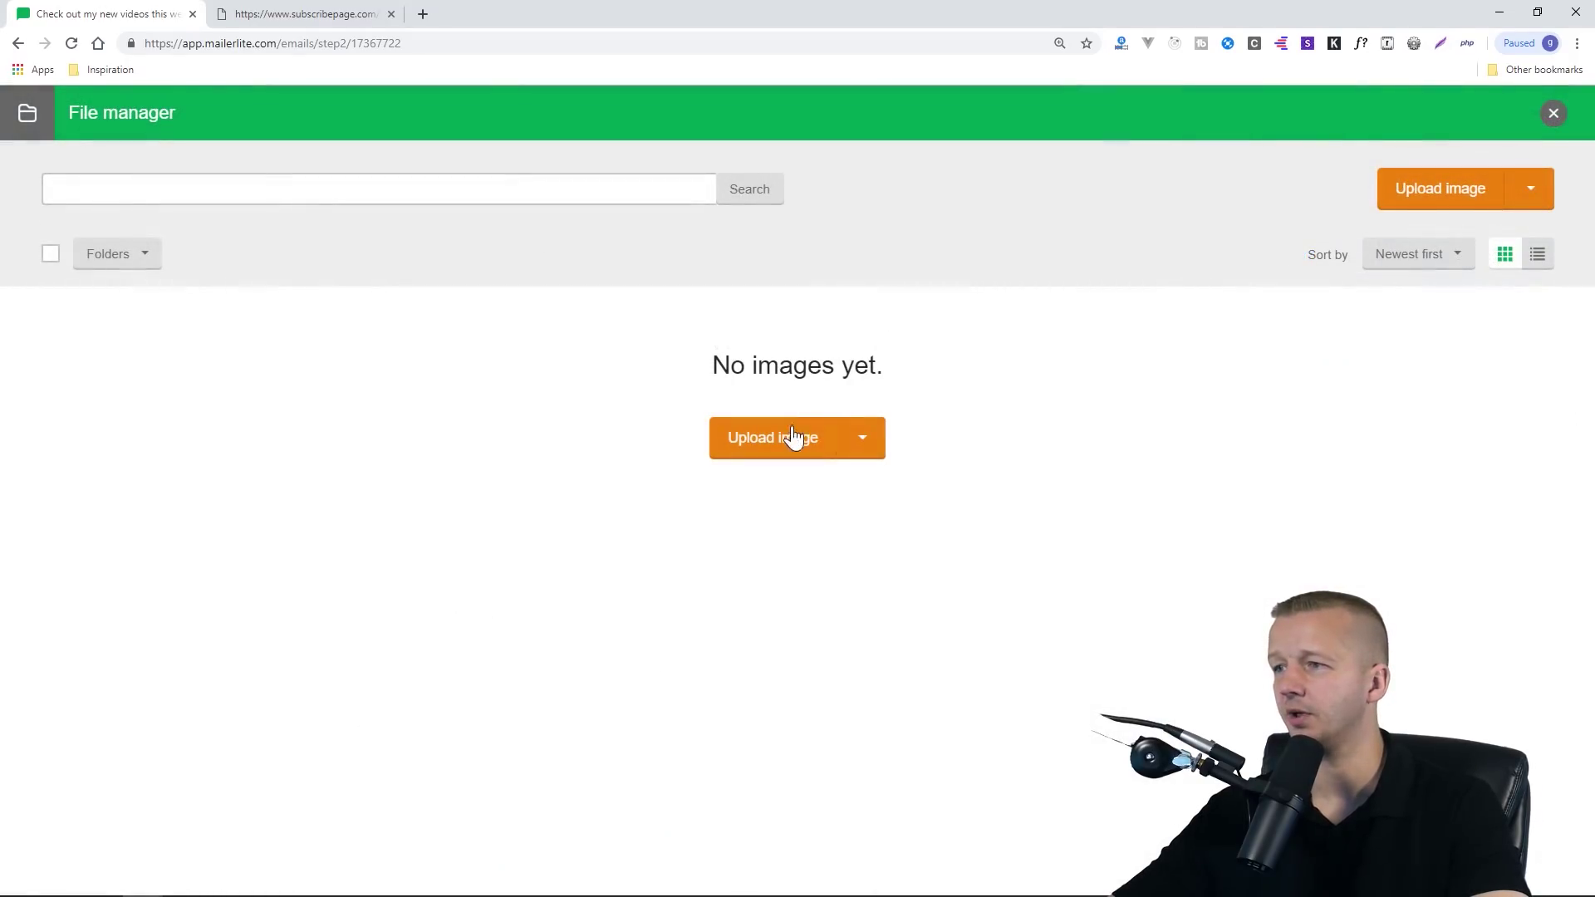
click(18, 43)
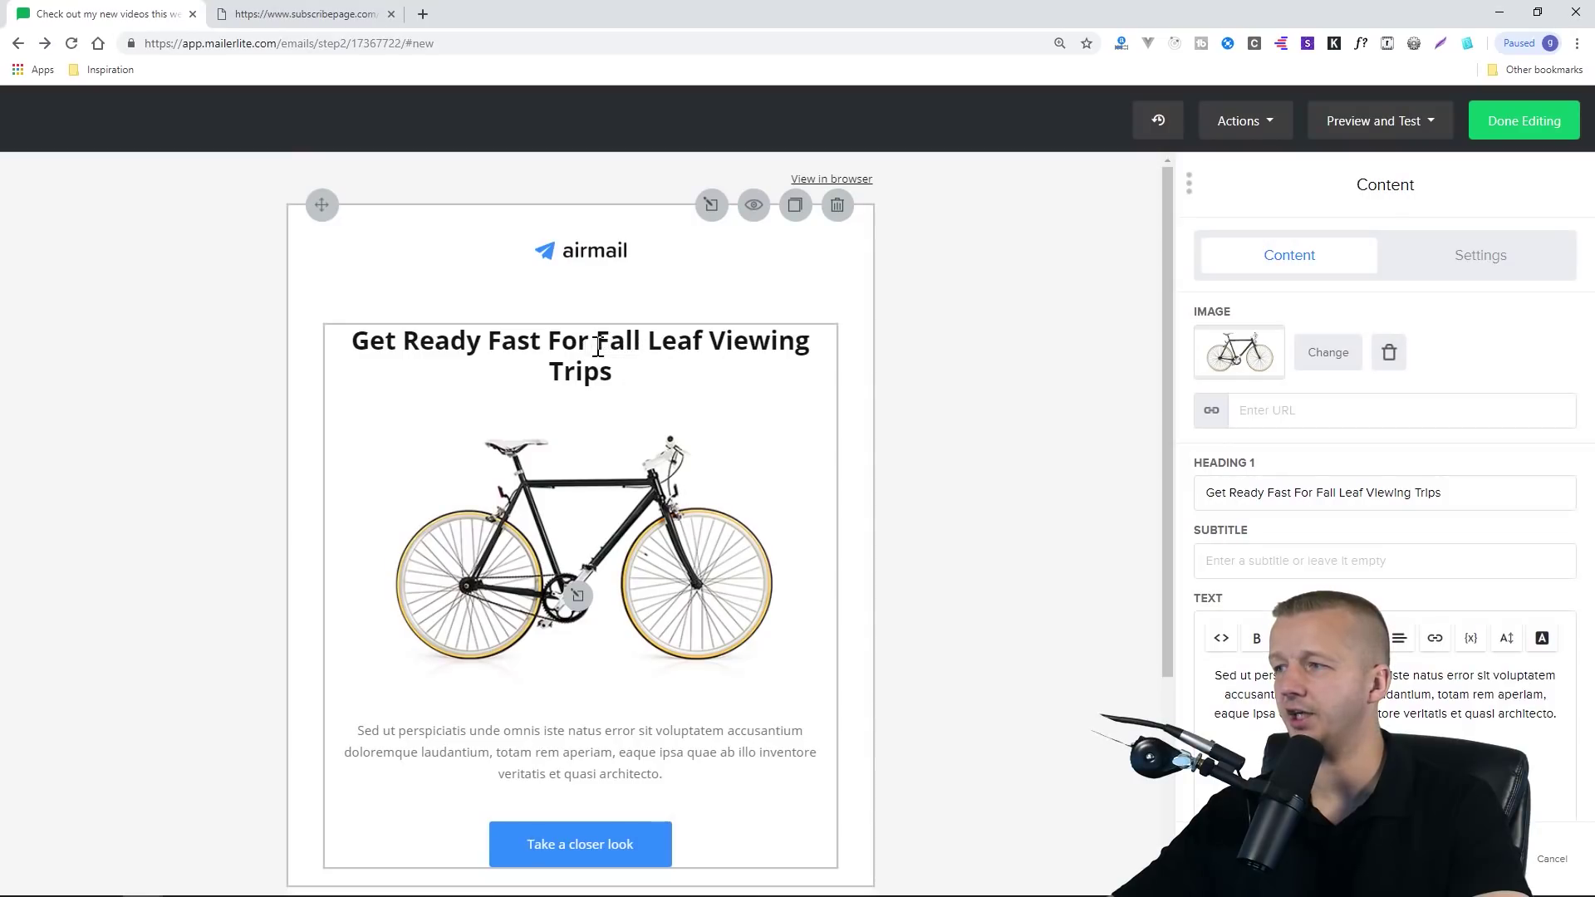
Replace the 'Fall Leaf Viewing Trips' heading with 'Check out my new videos!'
drag(1486, 493, 1201, 493)
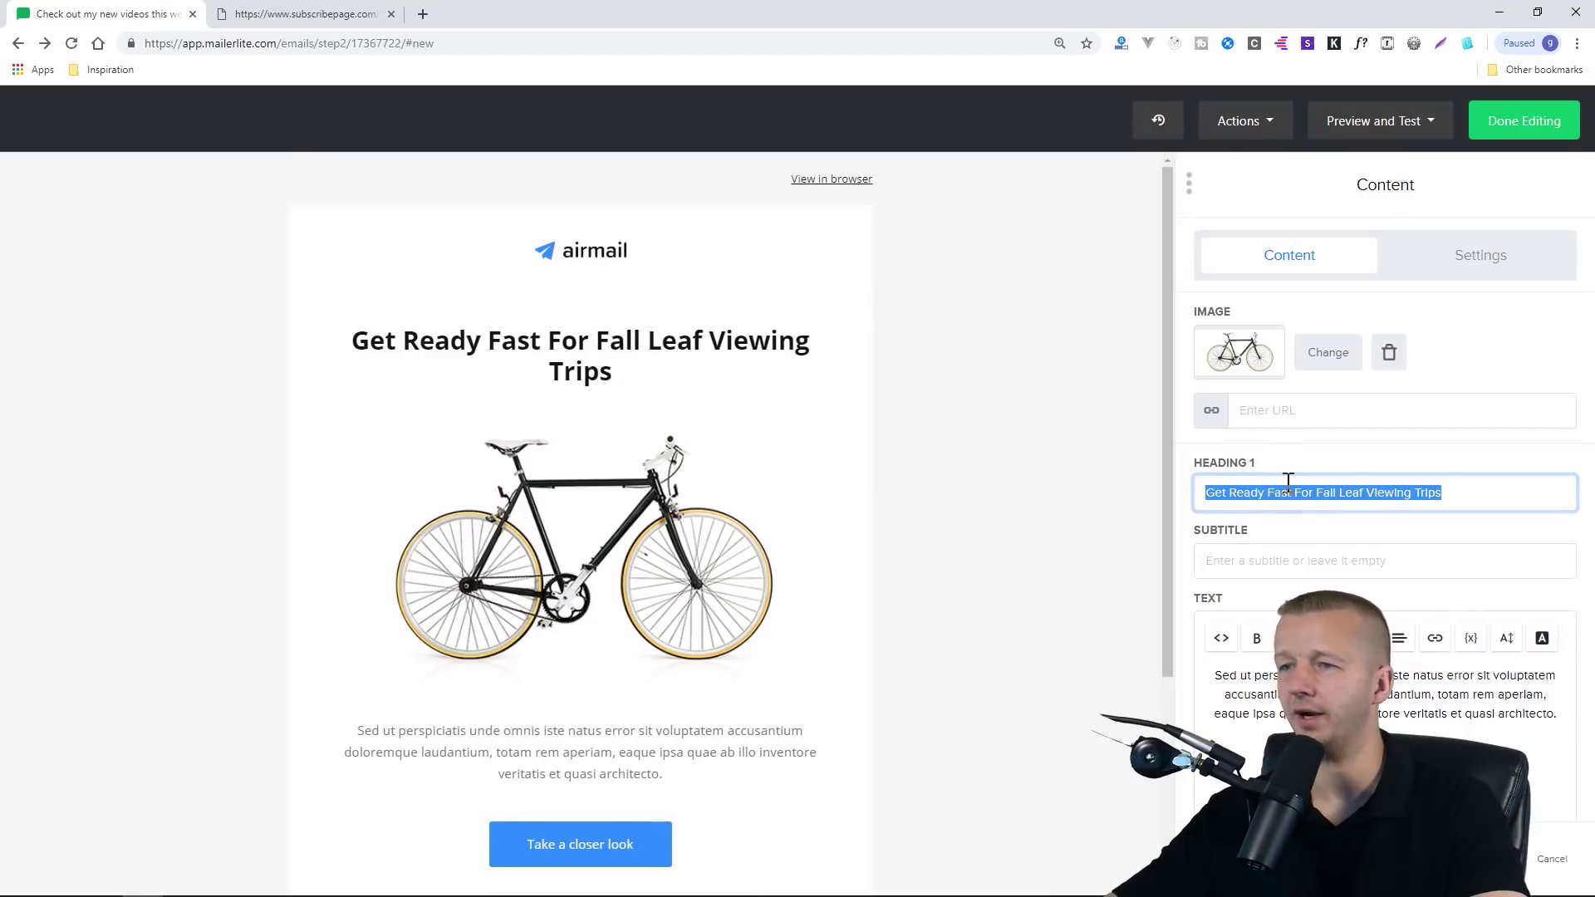
text(Check out m)
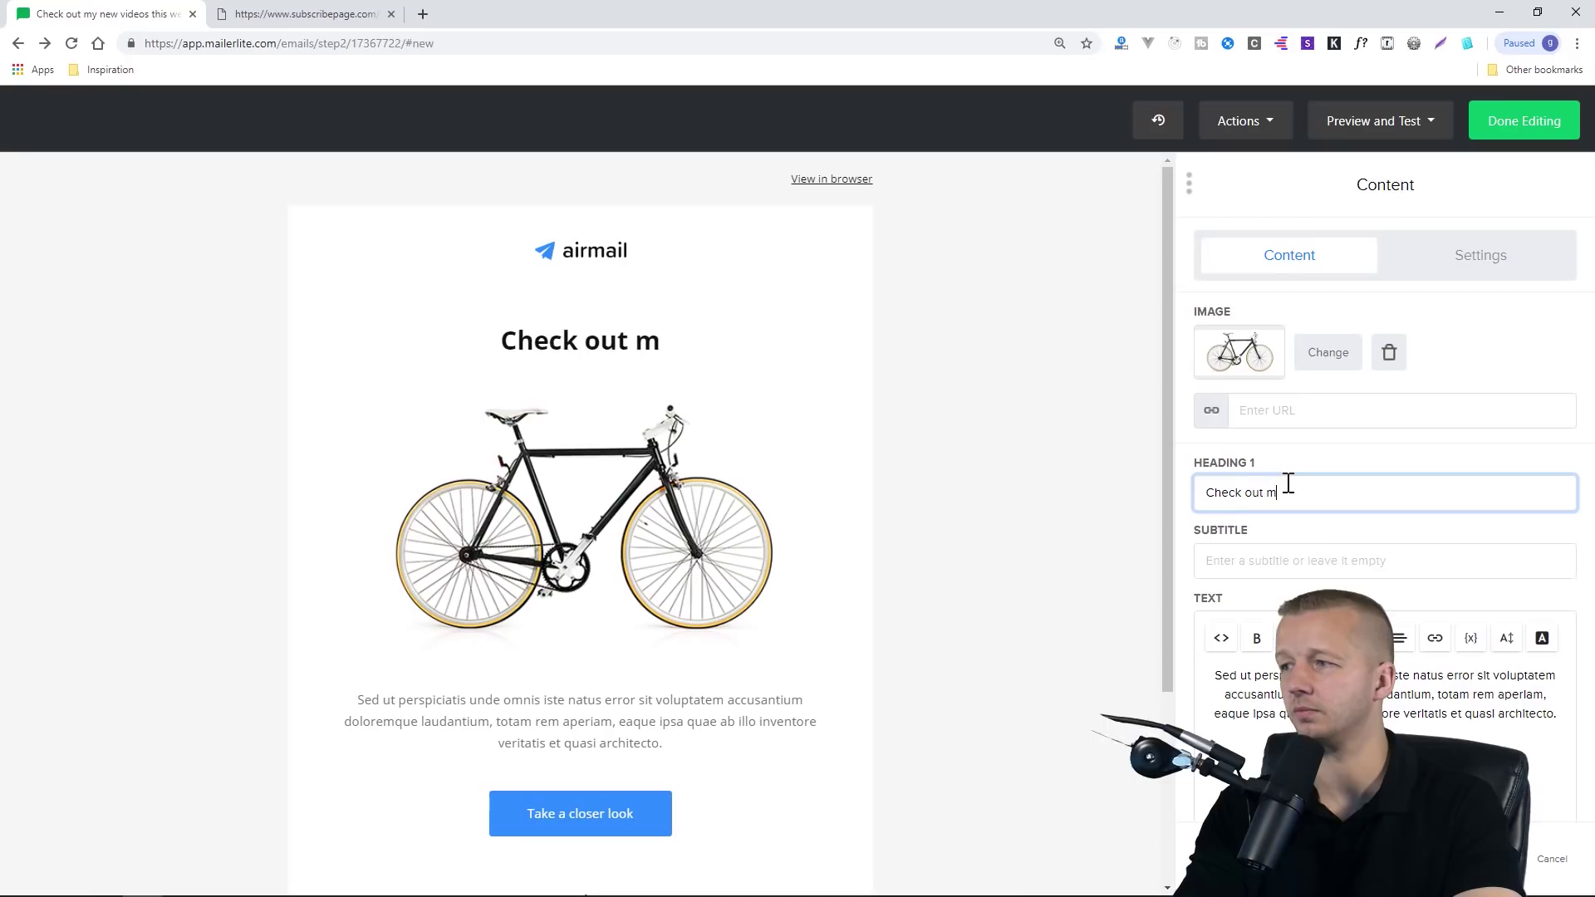
text(y new videos!)
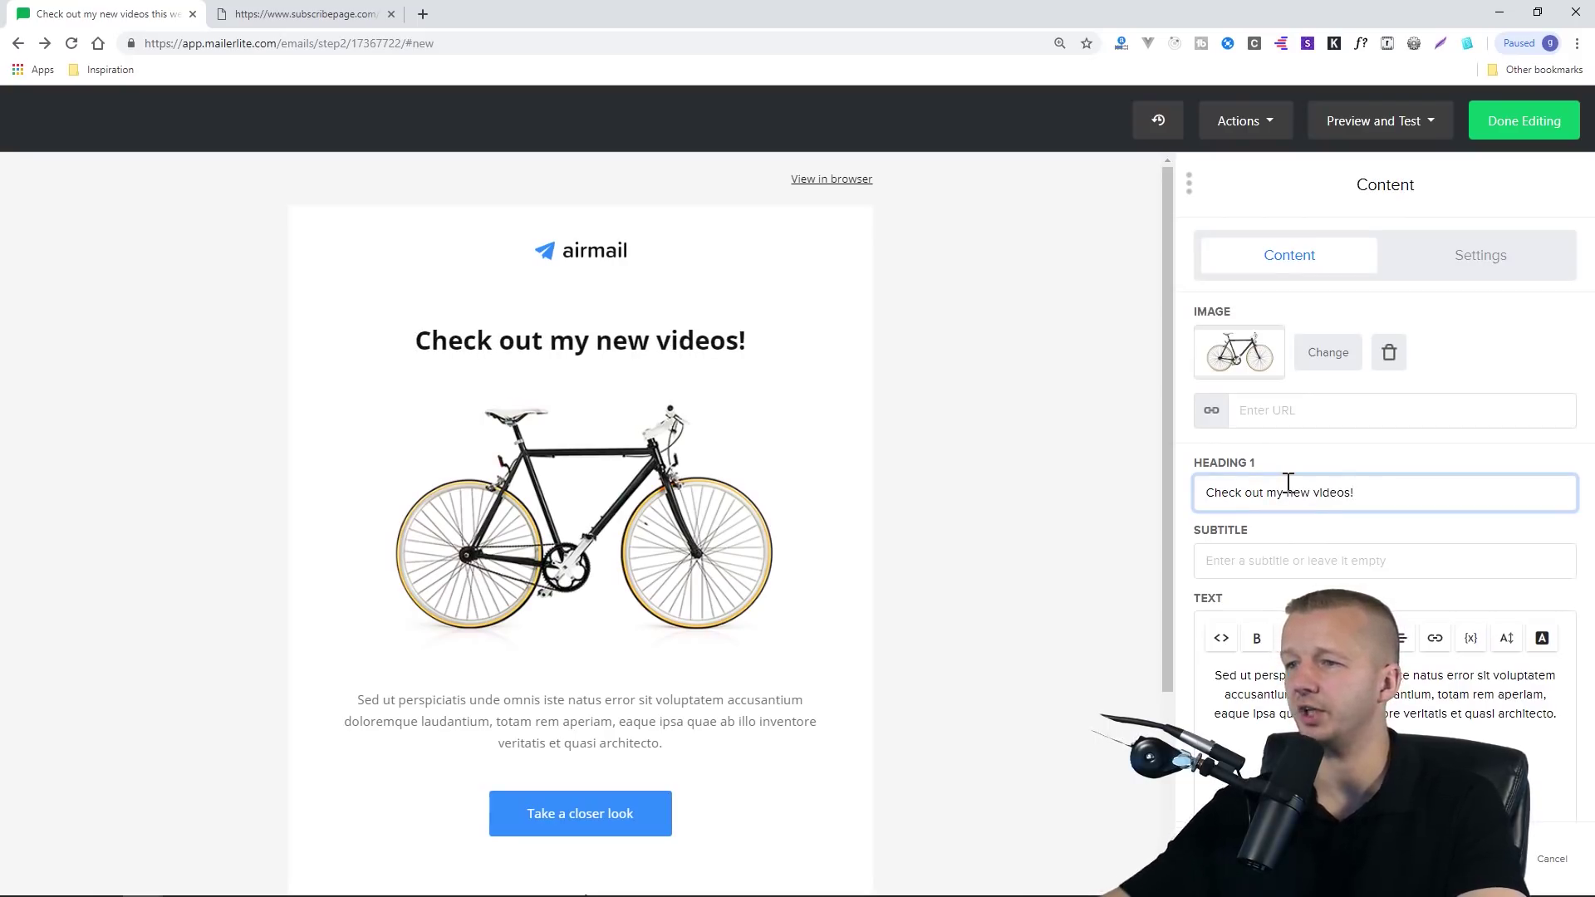
click(670, 508)
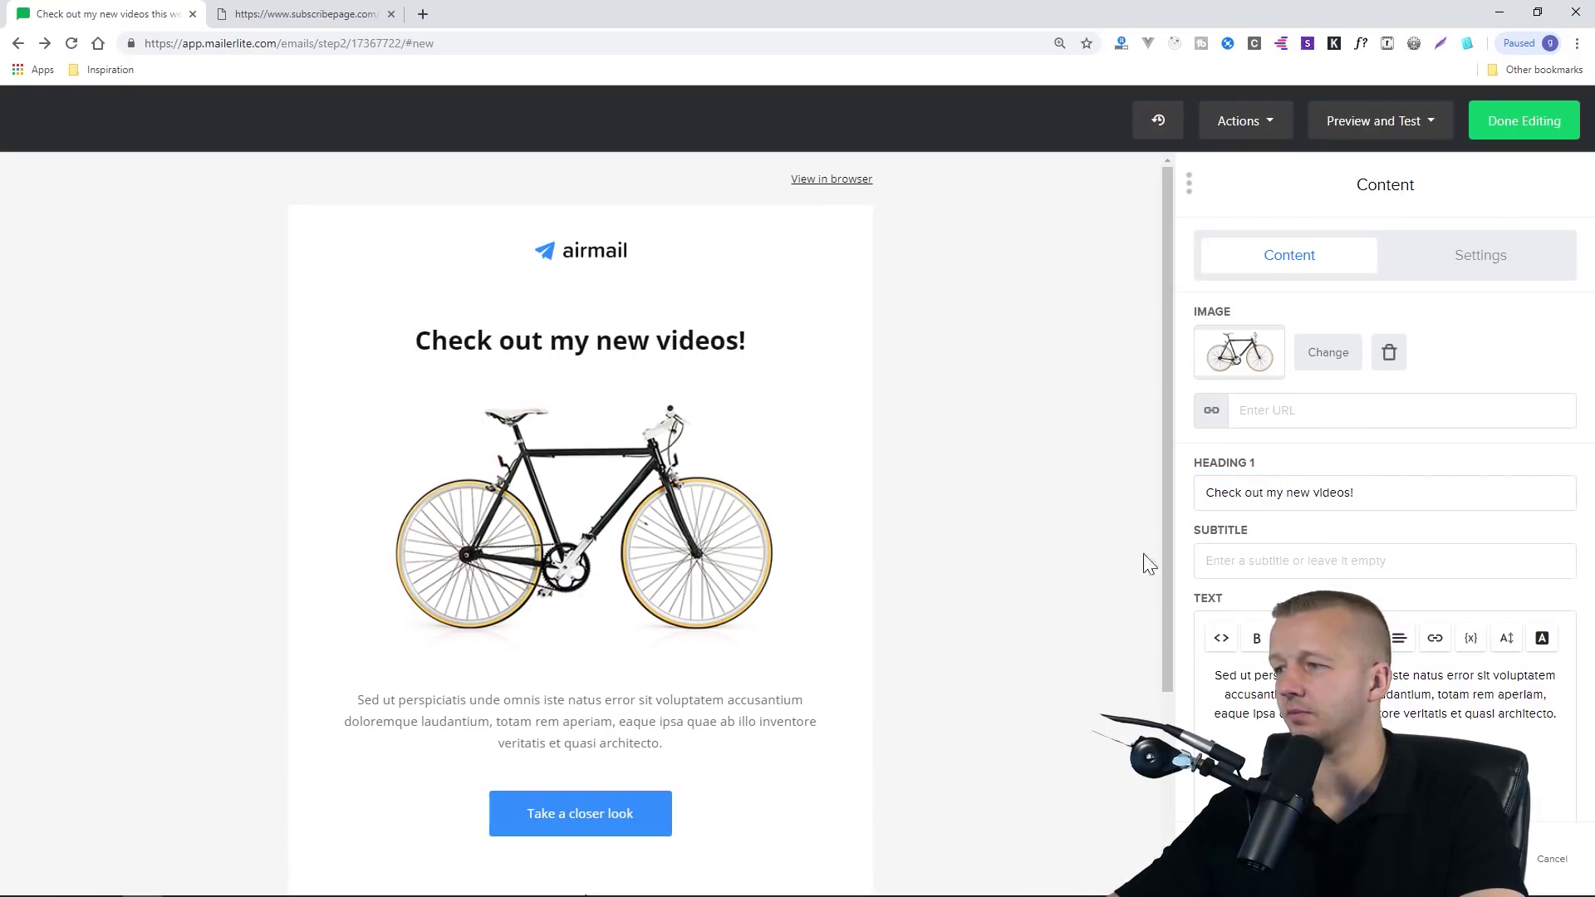
Delete the block's image and select the placeholder paragraph text
click(1388, 357)
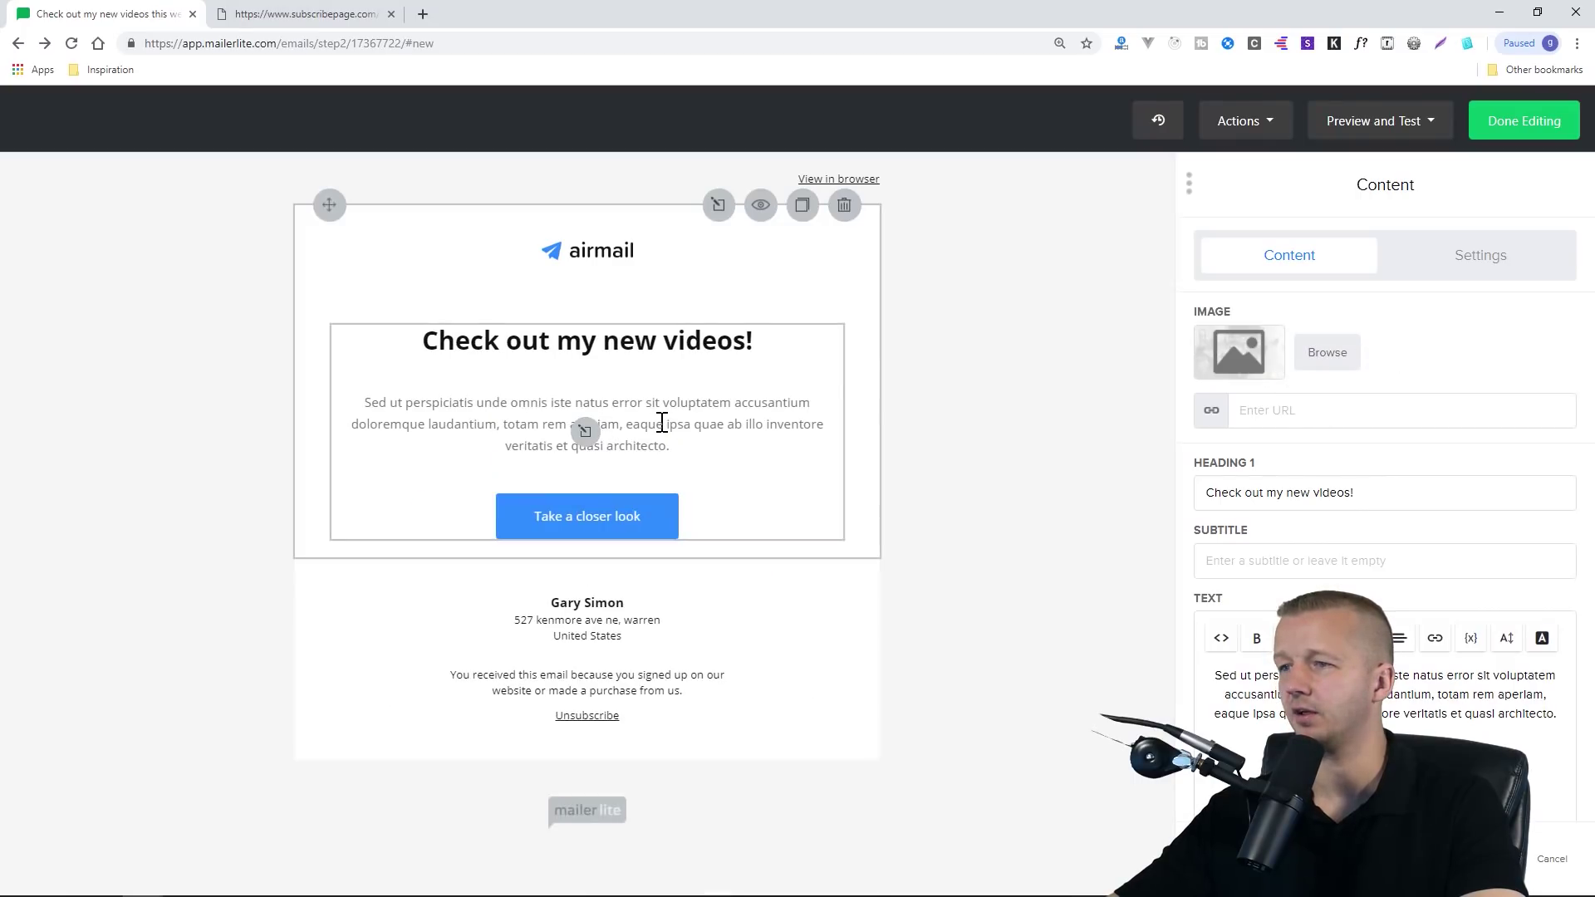
click(1553, 714)
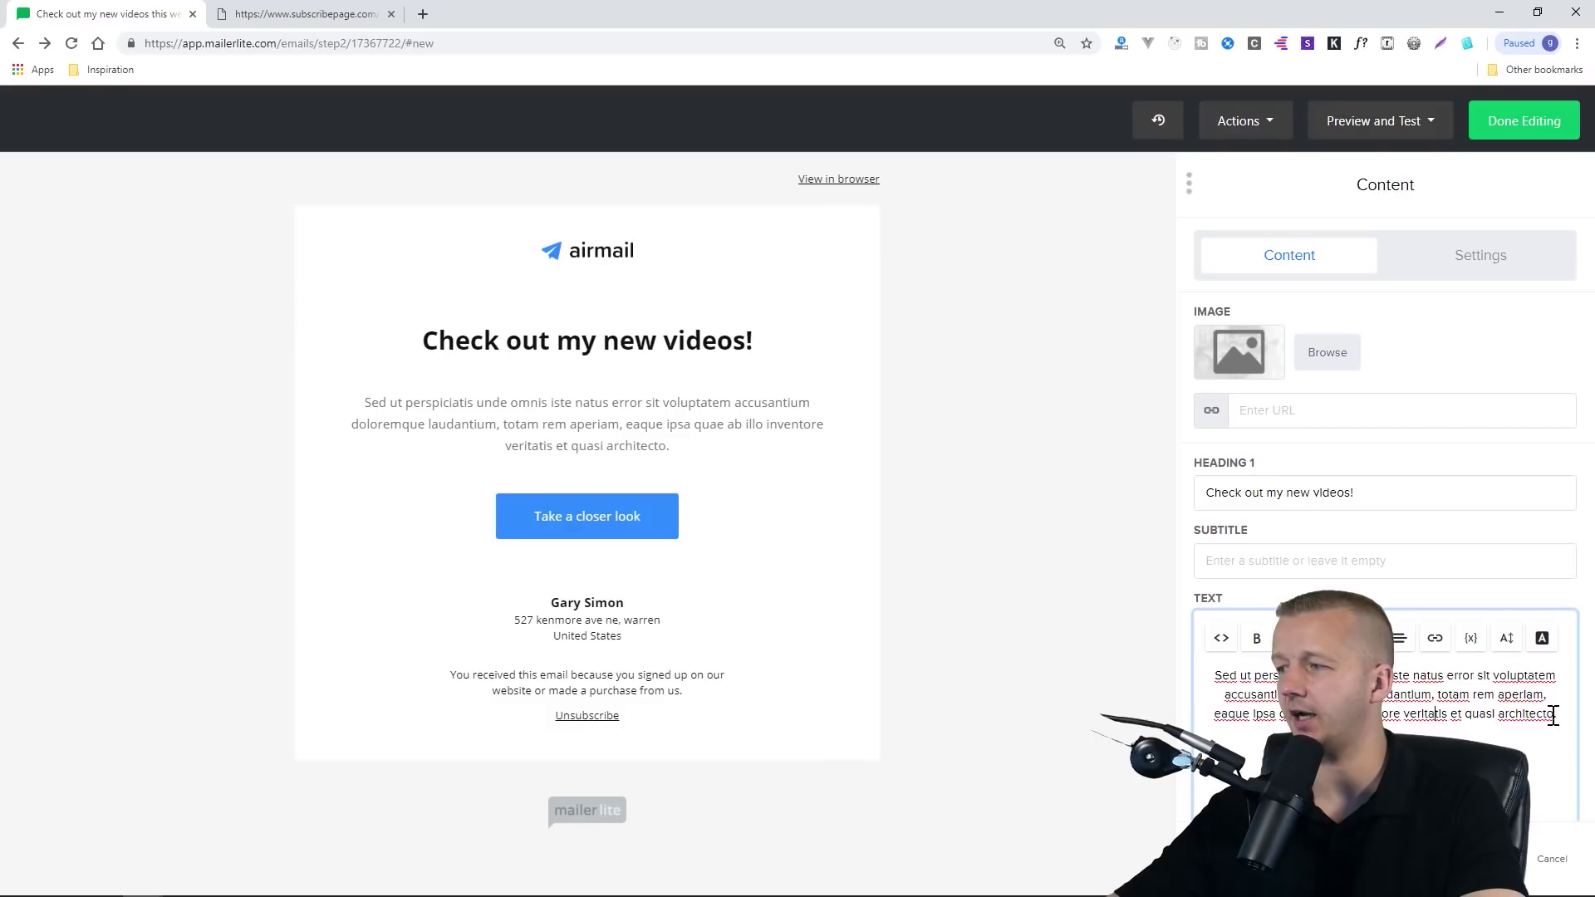
drag(1552, 715, 1193, 666)
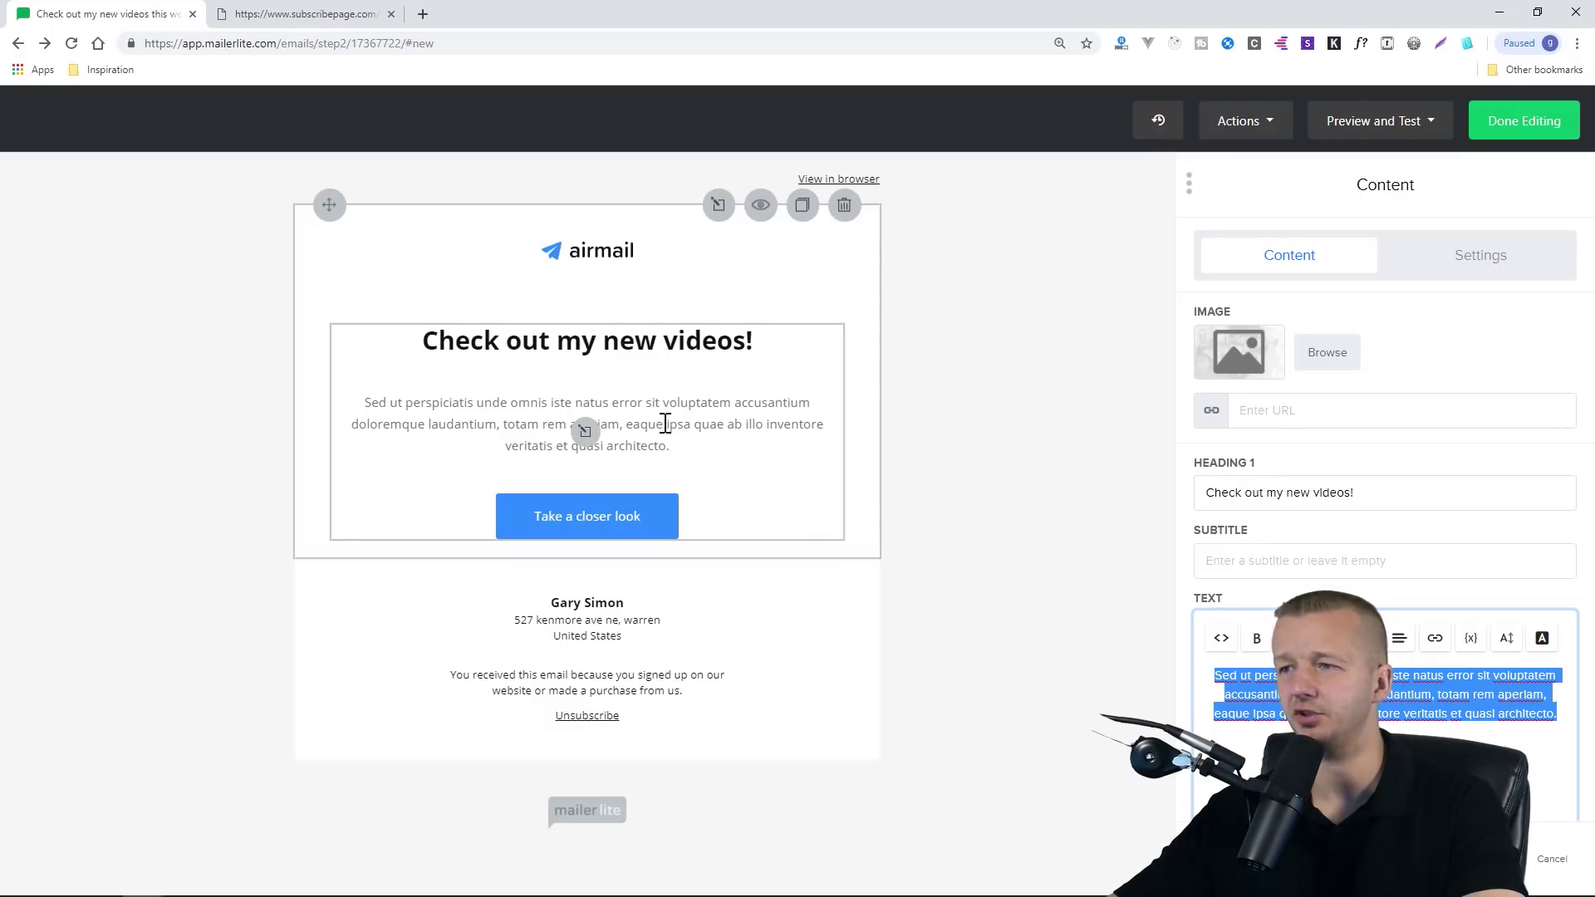
Add an unordered-list bullet reading 'Learn how to create an email marketing list!' below the paragraph
click(1556, 717)
key(Return)
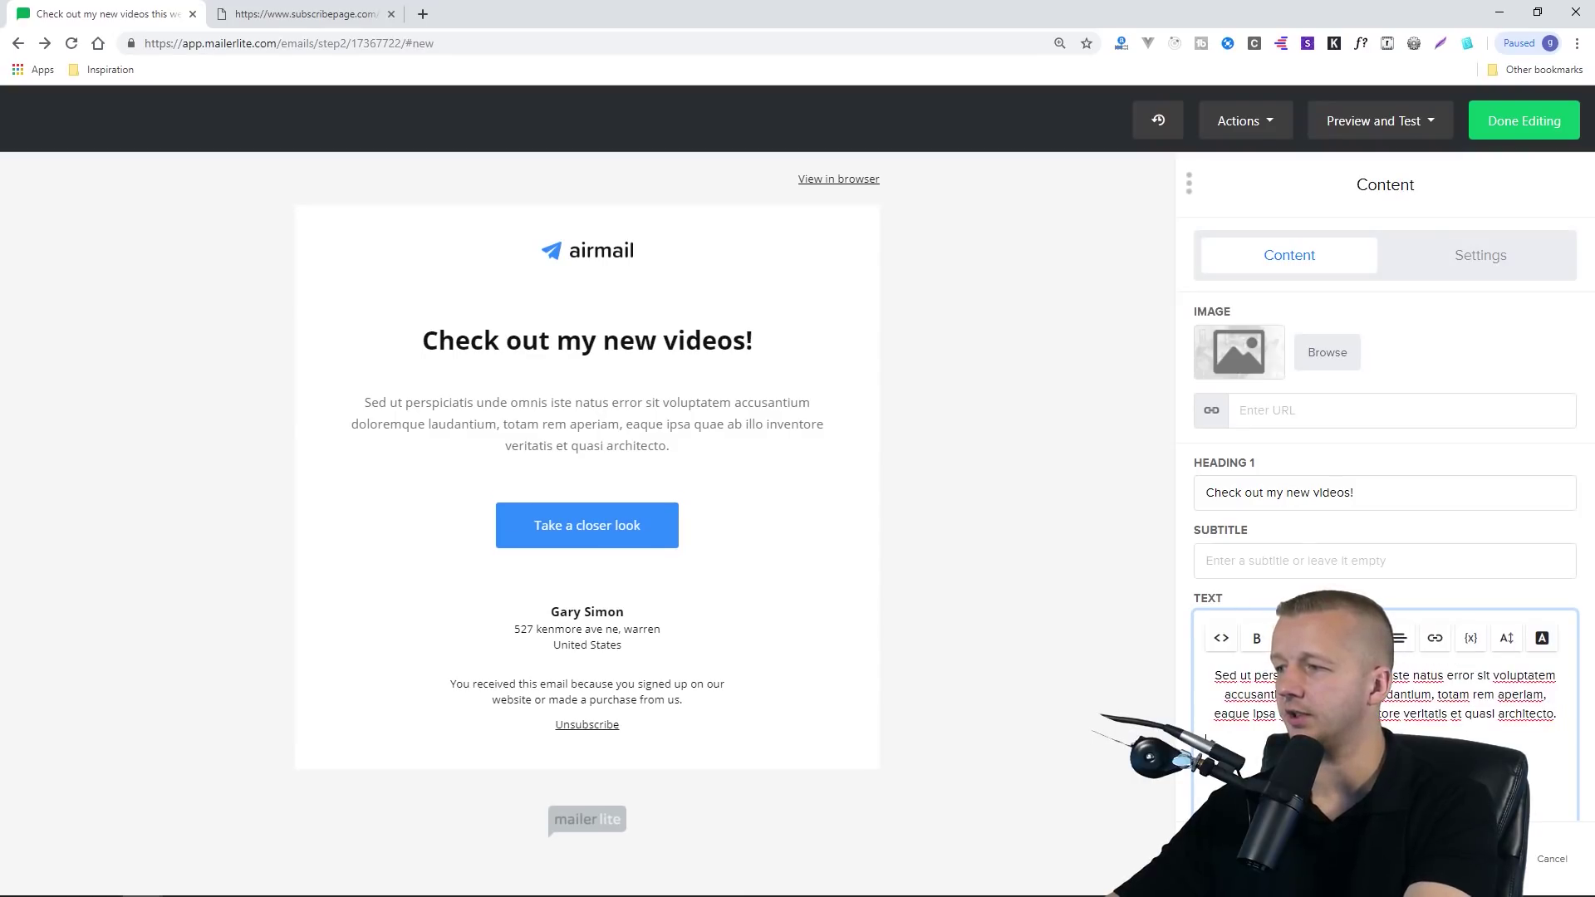
click(1399, 638)
click(1413, 671)
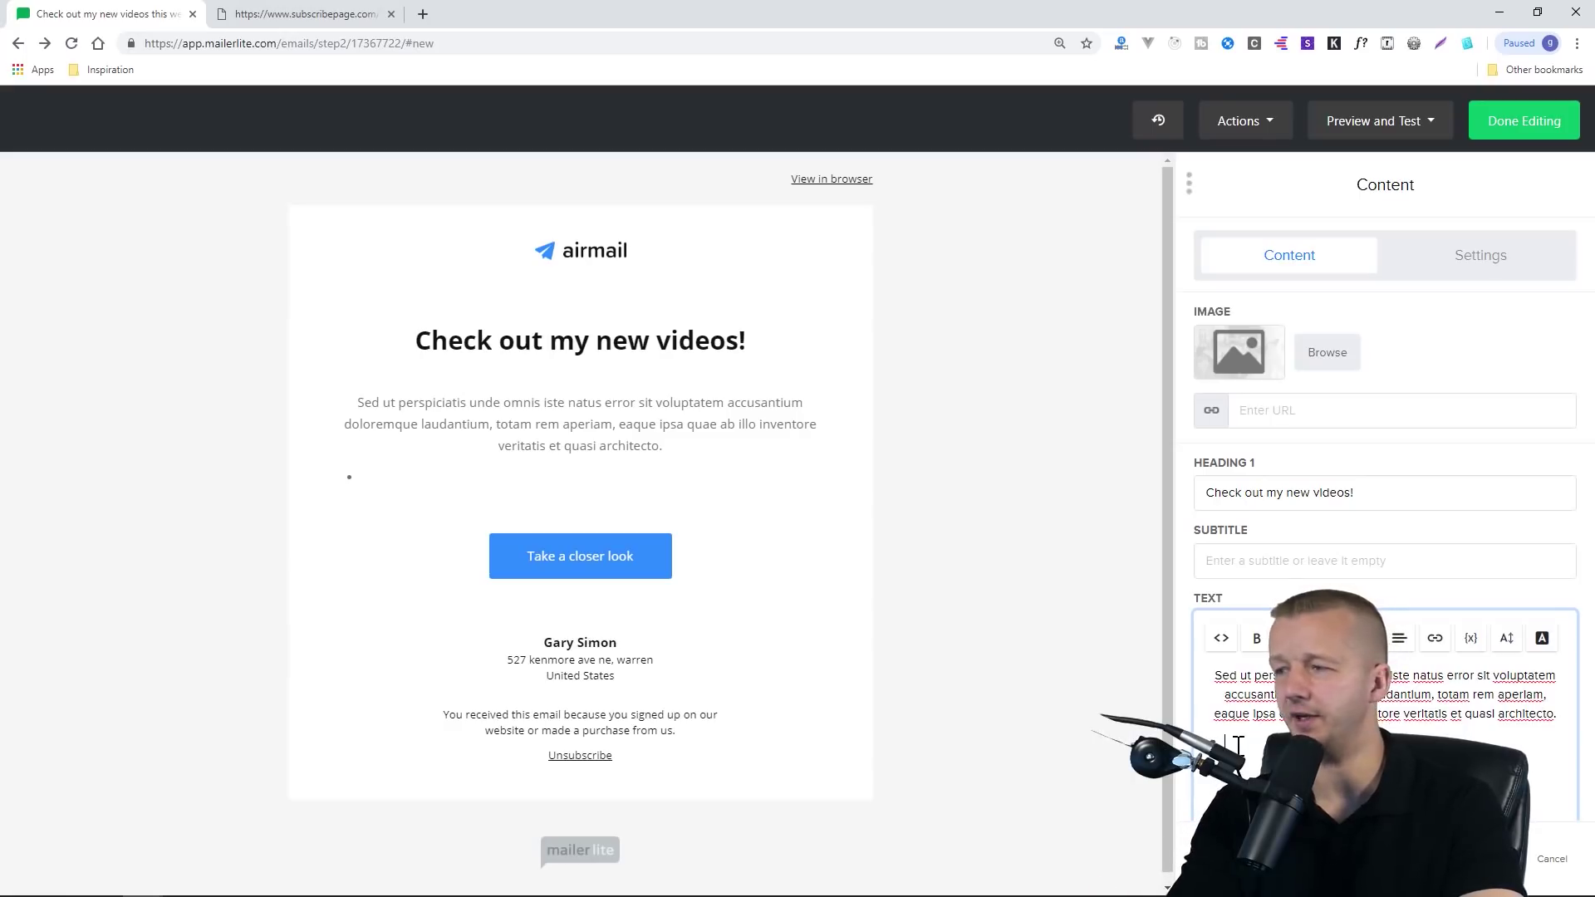
text(Lea)
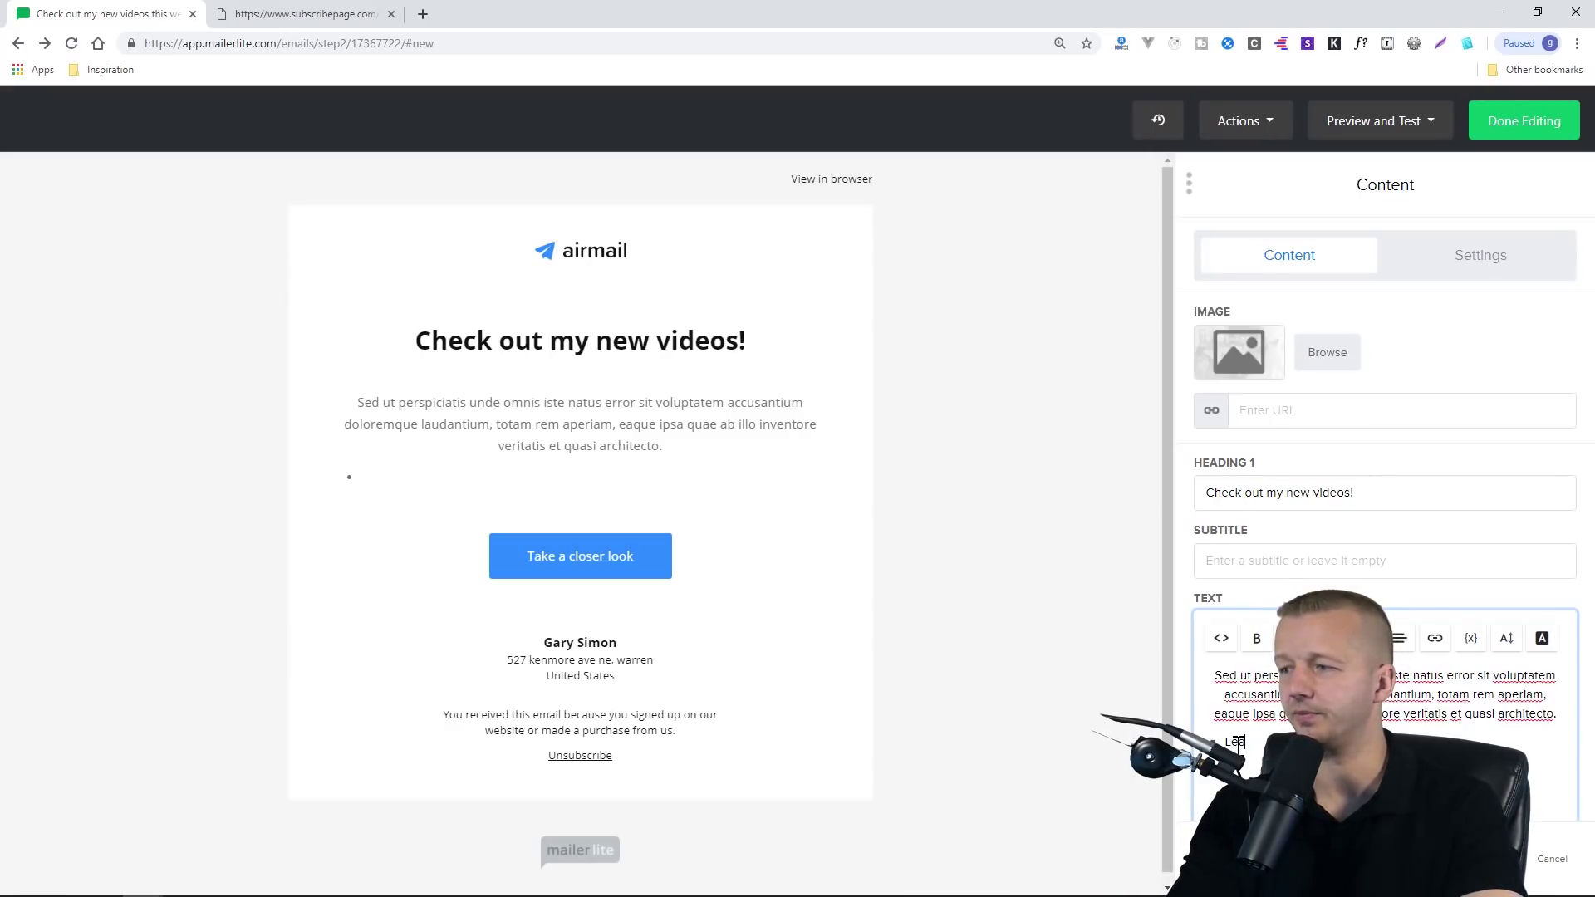
text(rn how to create an e)
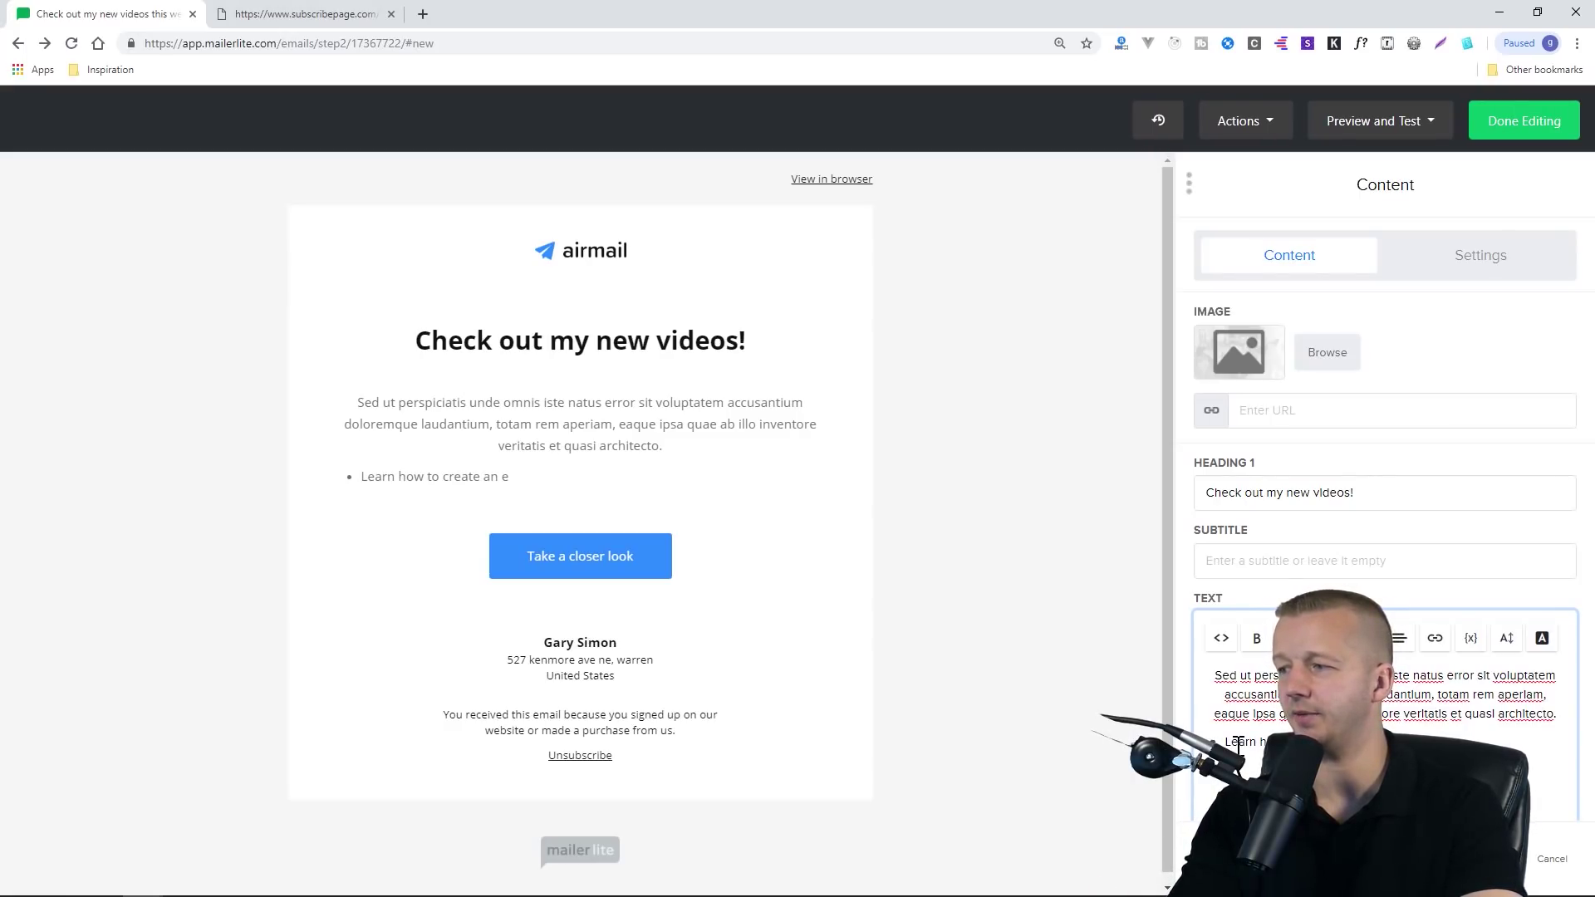
text(mail marketing list!)
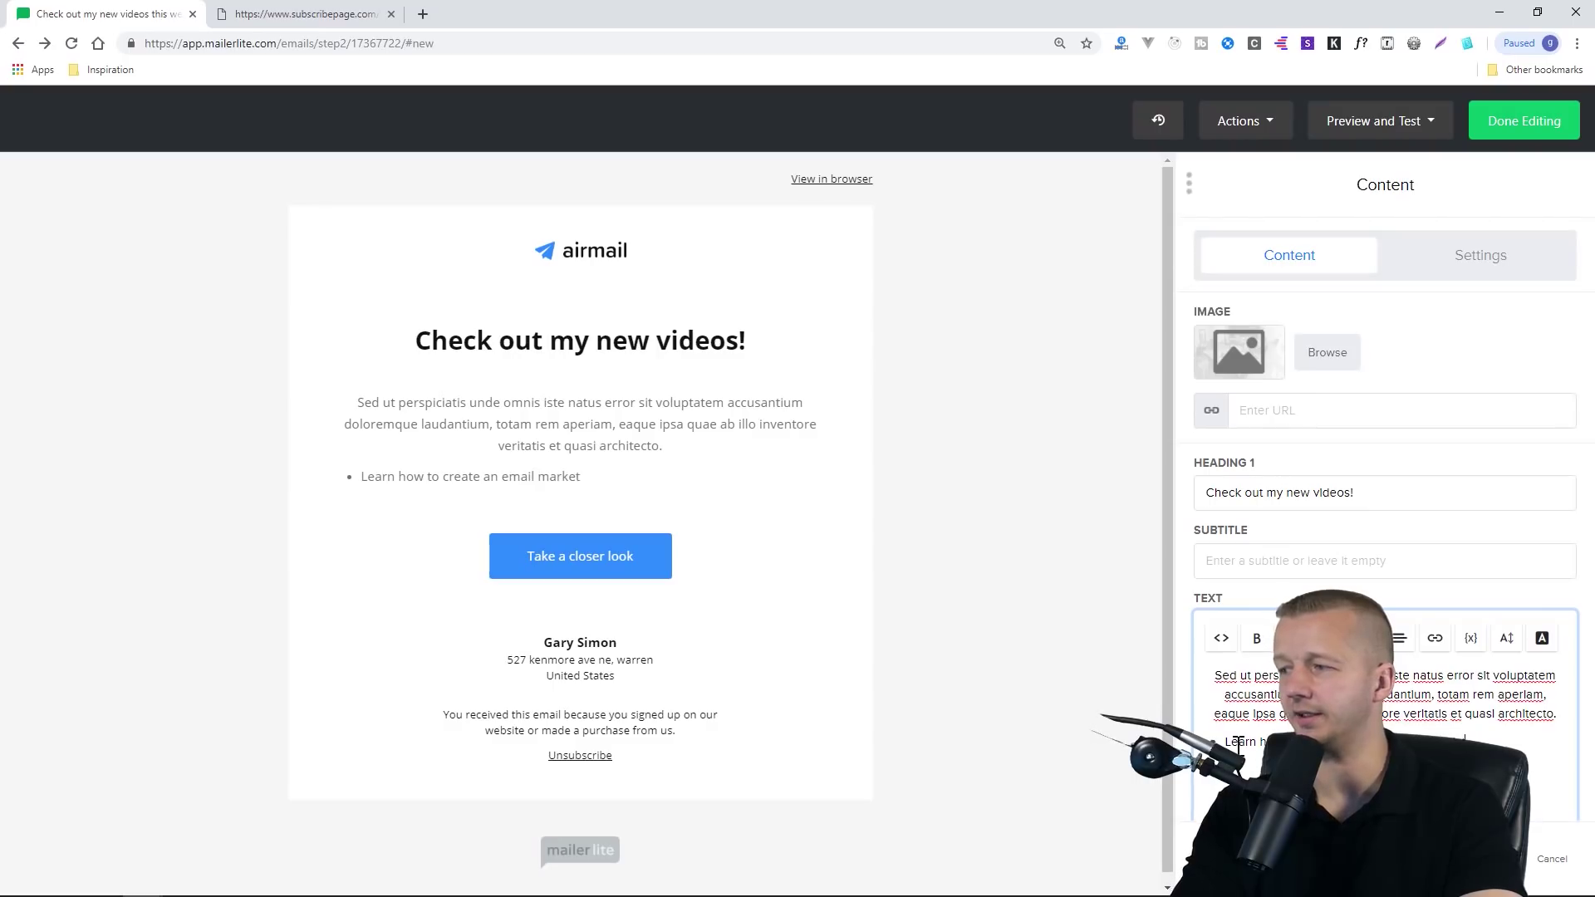
triple_click(1226, 741)
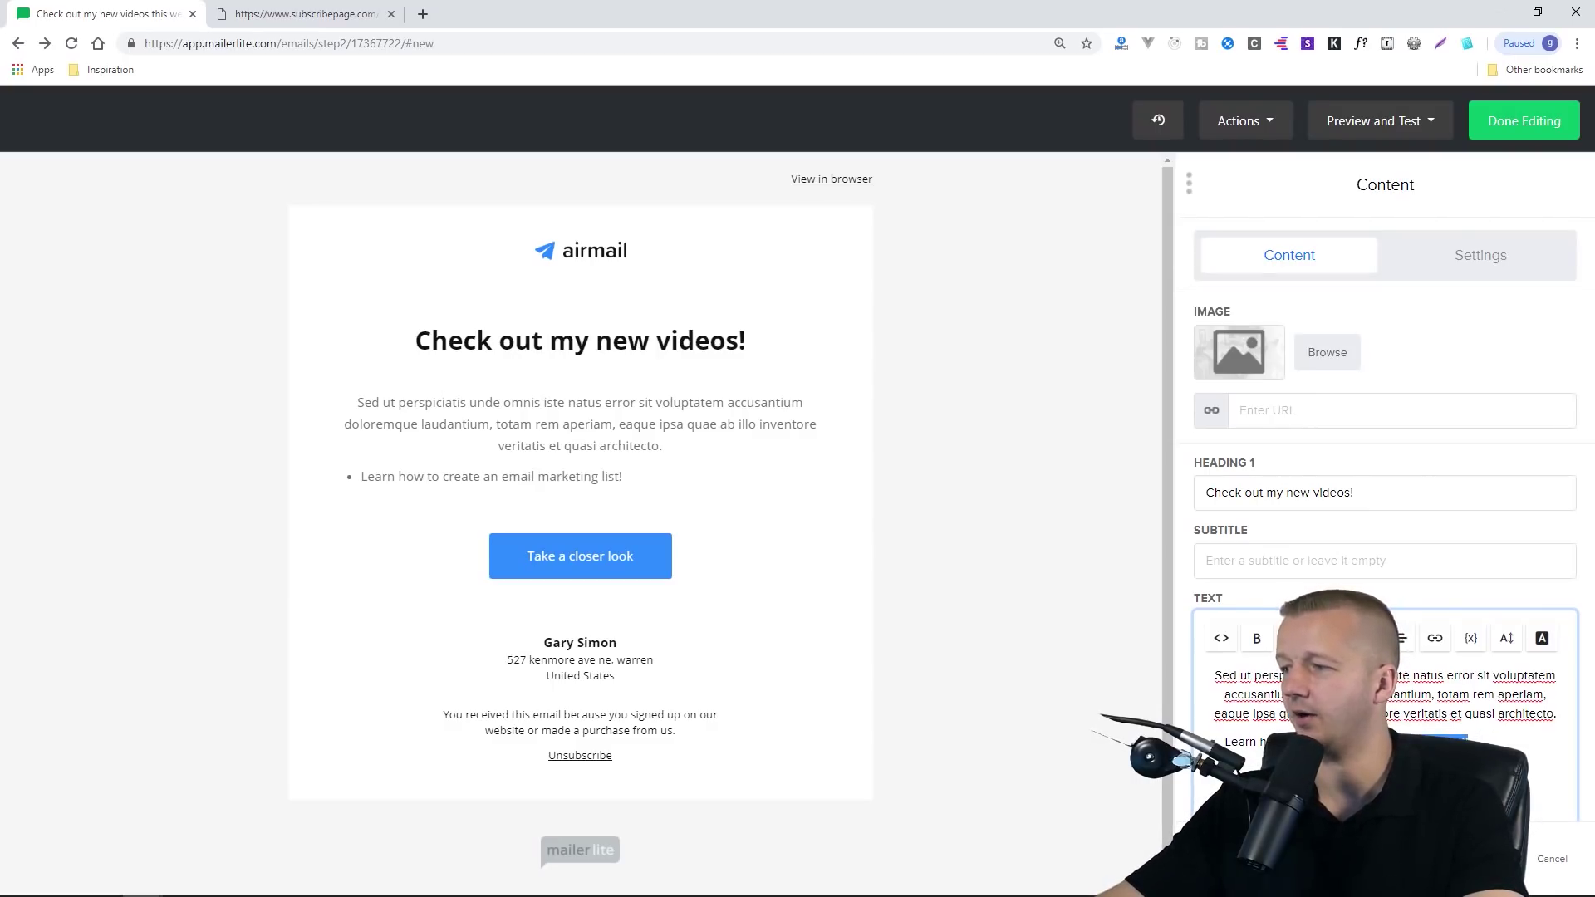
Open the bullet's link settings and dismiss them without adding a link
click(1435, 640)
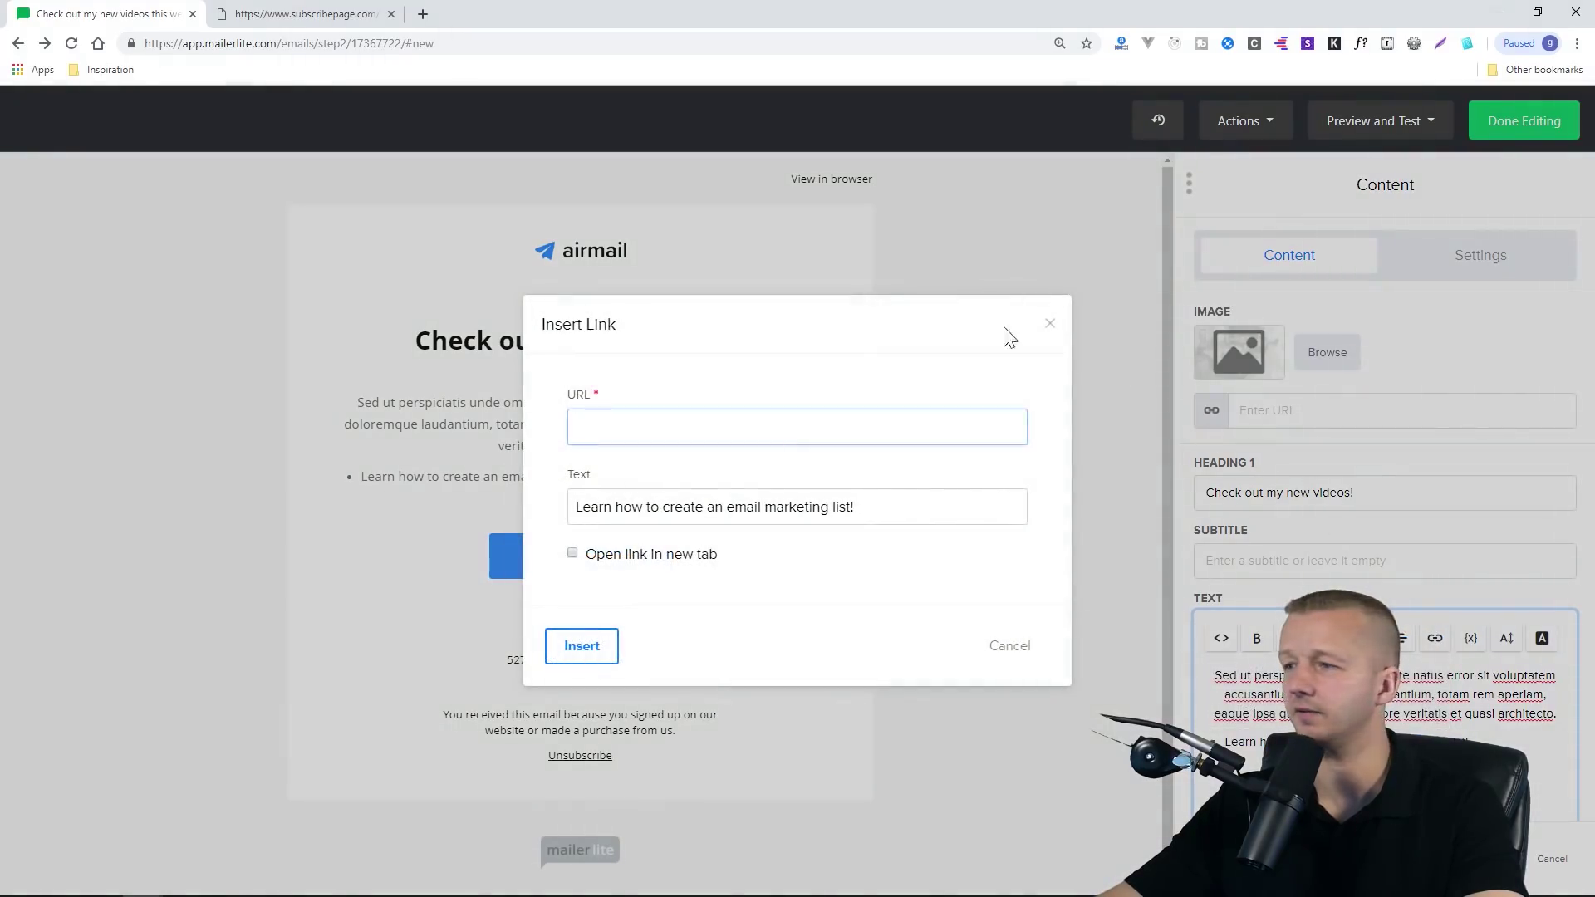
click(1049, 325)
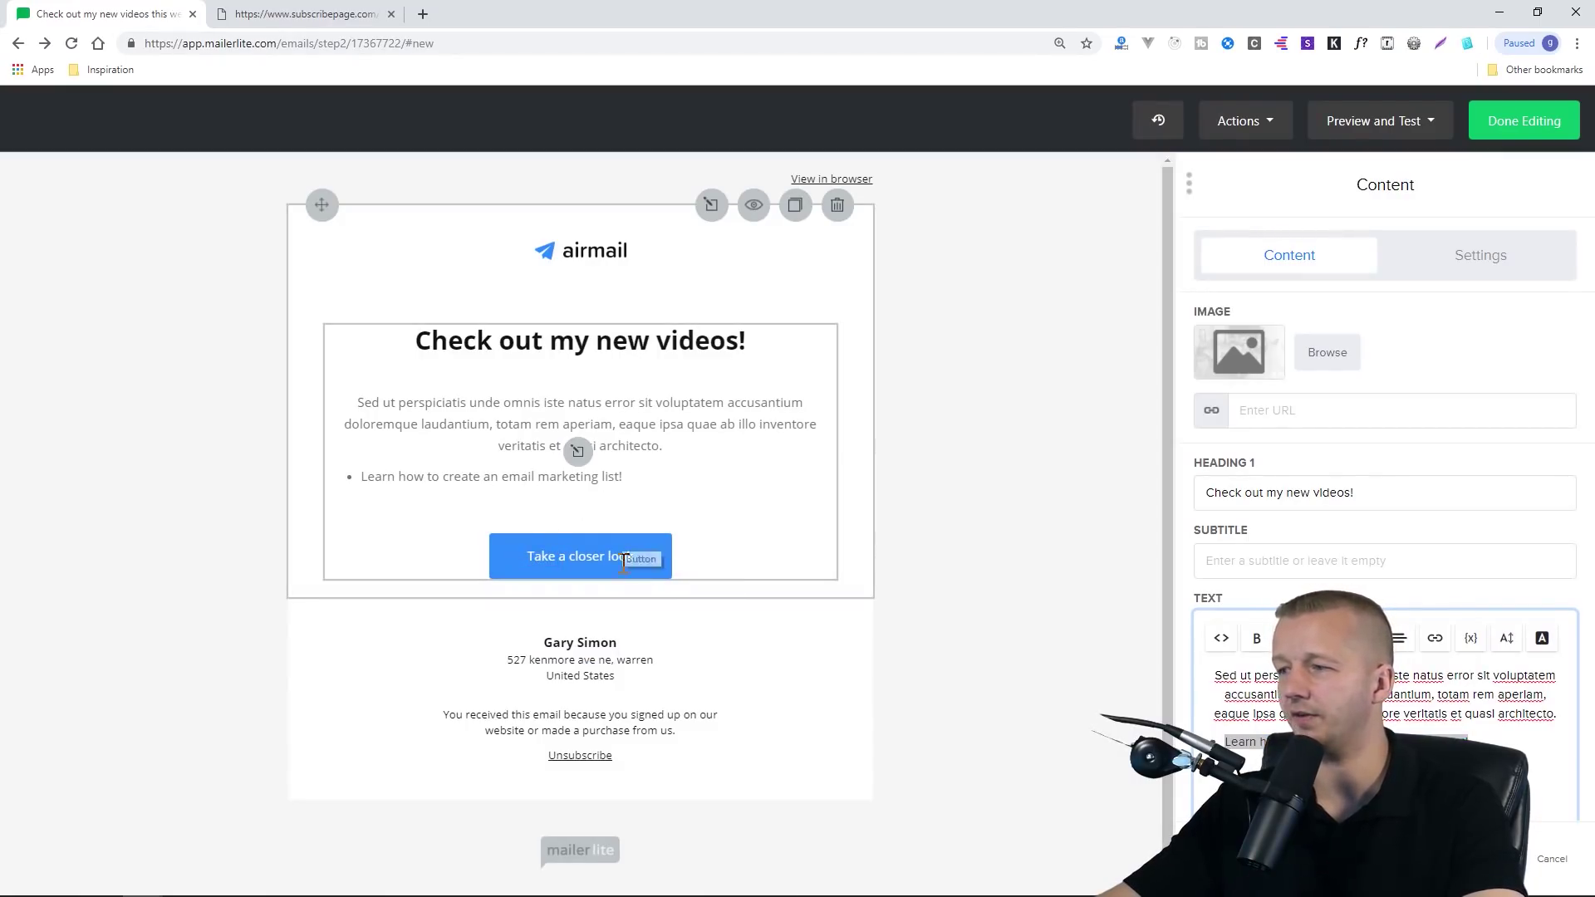
scroll(1375, 569, down, 2)
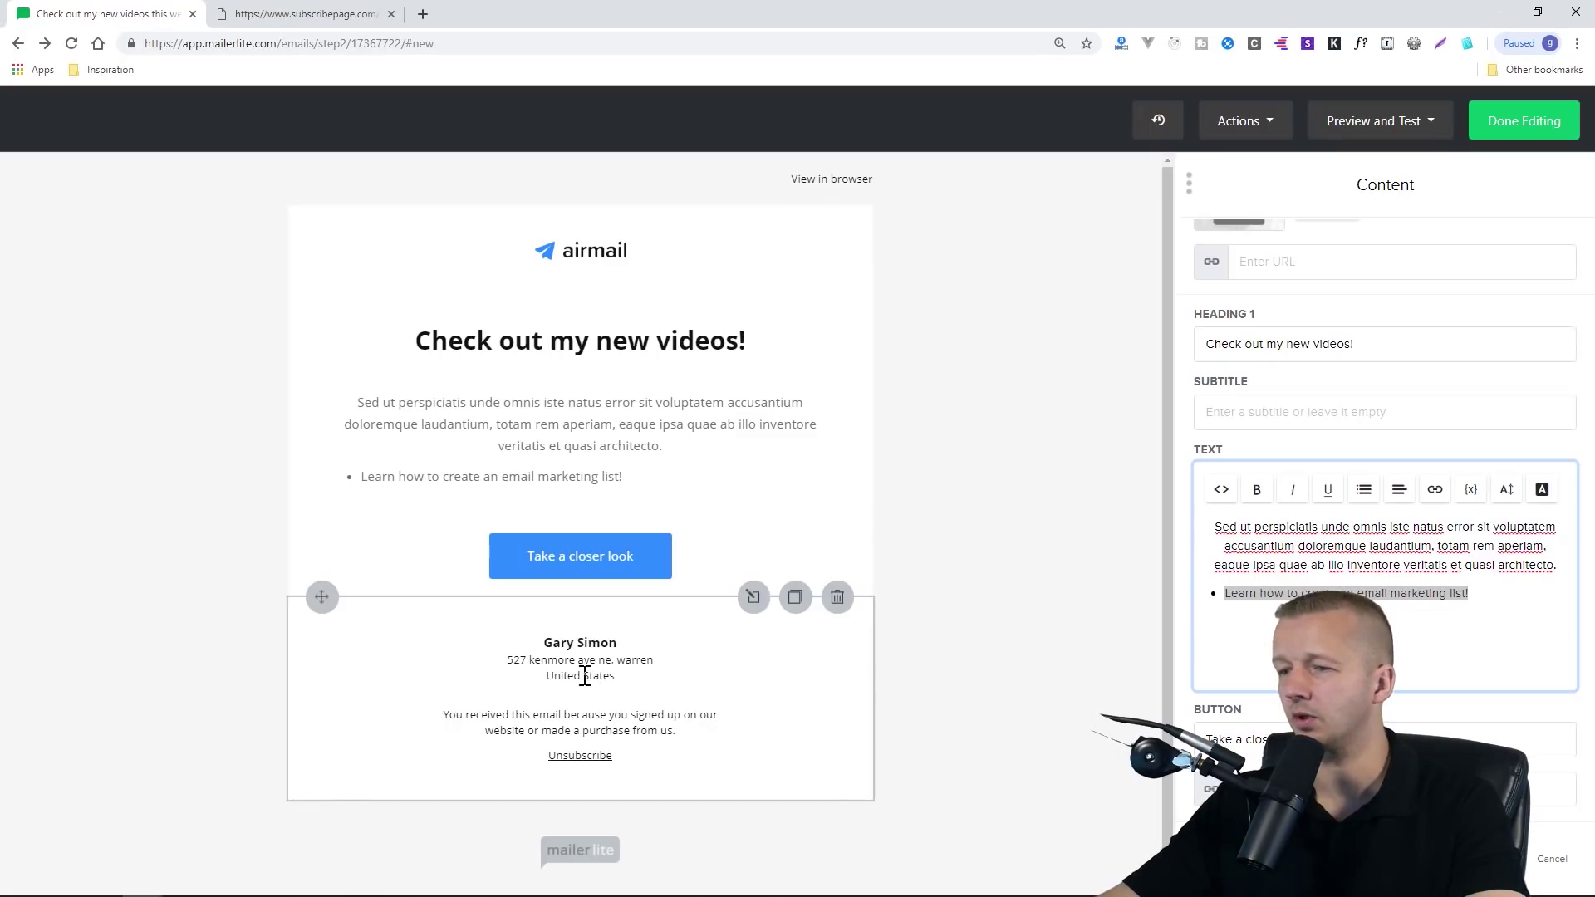
Finish editing the email with Done Editing, then confirm the test subscription from Thunderbird
click(696, 665)
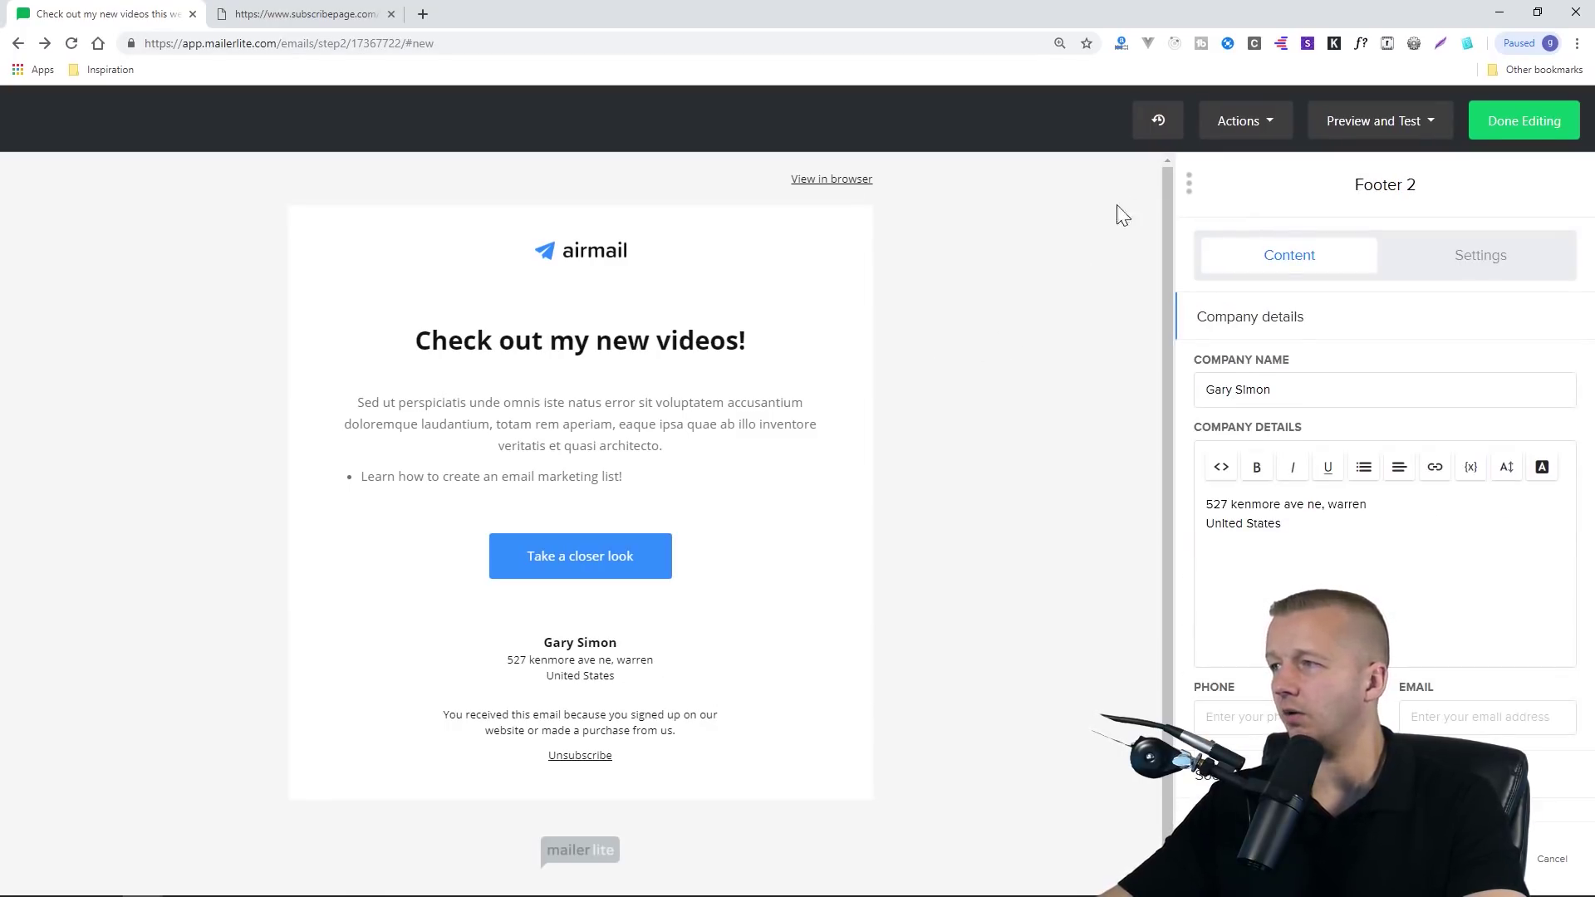
click(1509, 131)
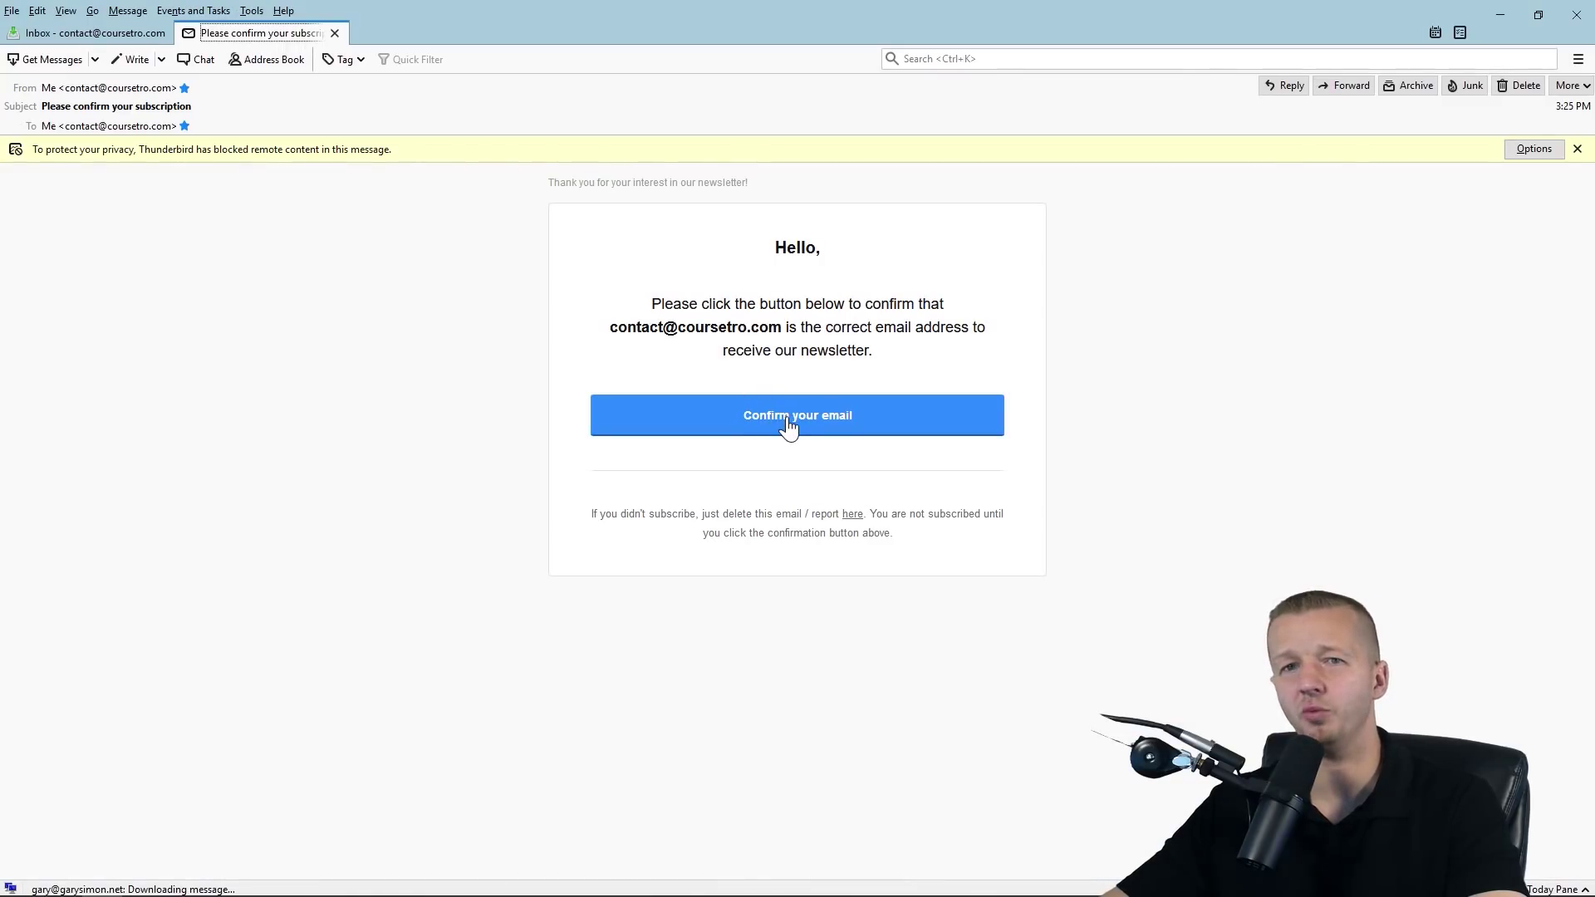
click(791, 424)
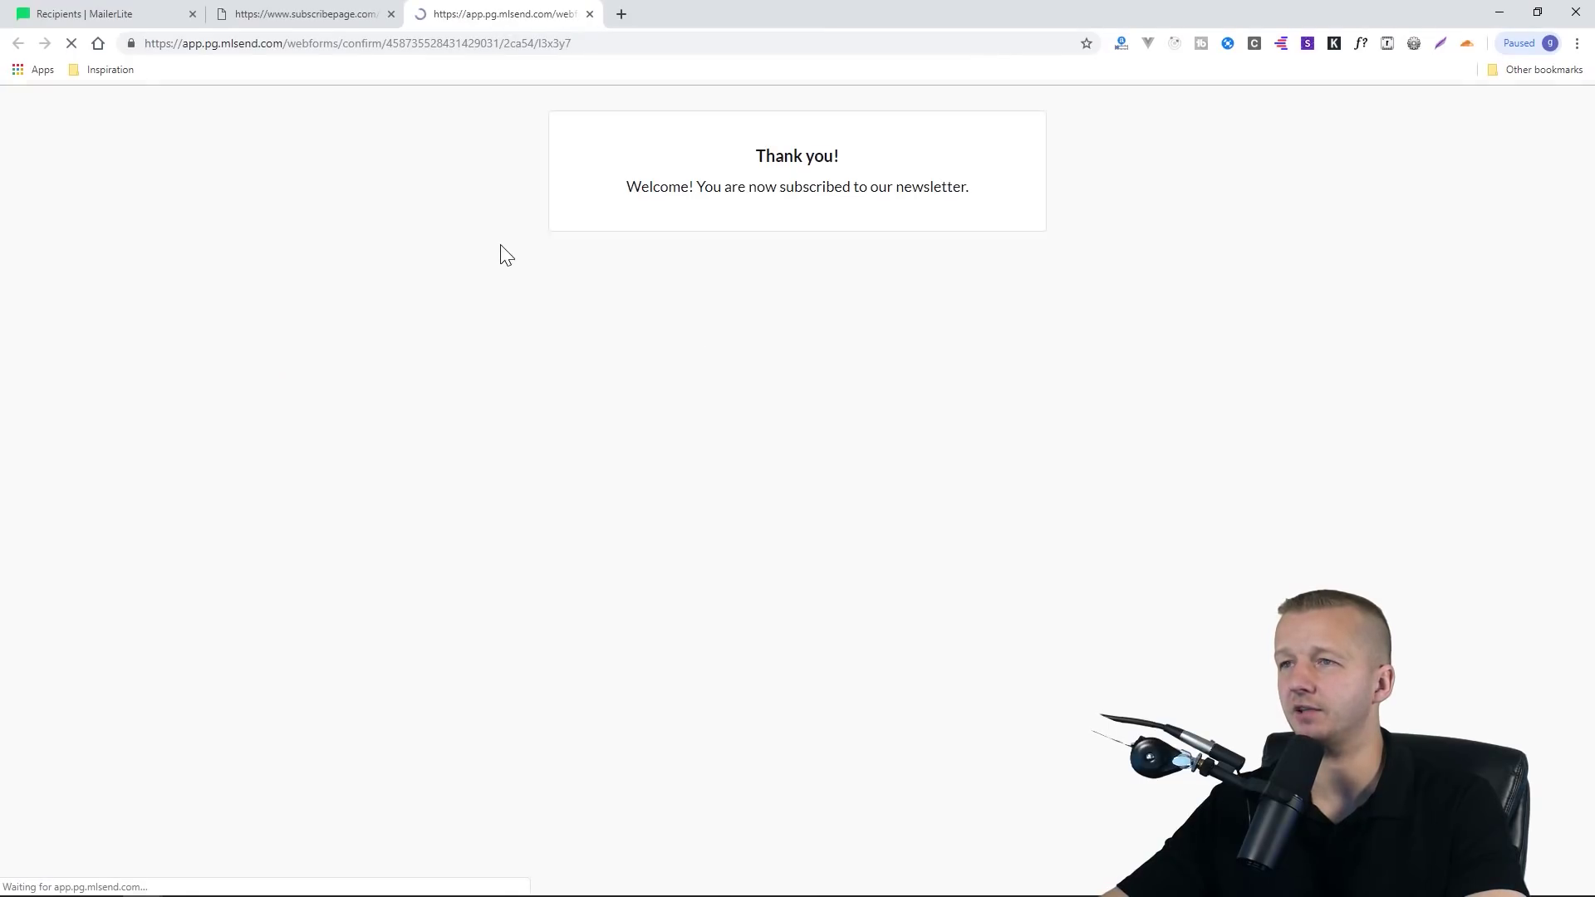
Close the mlsend confirmation tab and the subscribepage.com landing page tab
drag(990, 187, 732, 142)
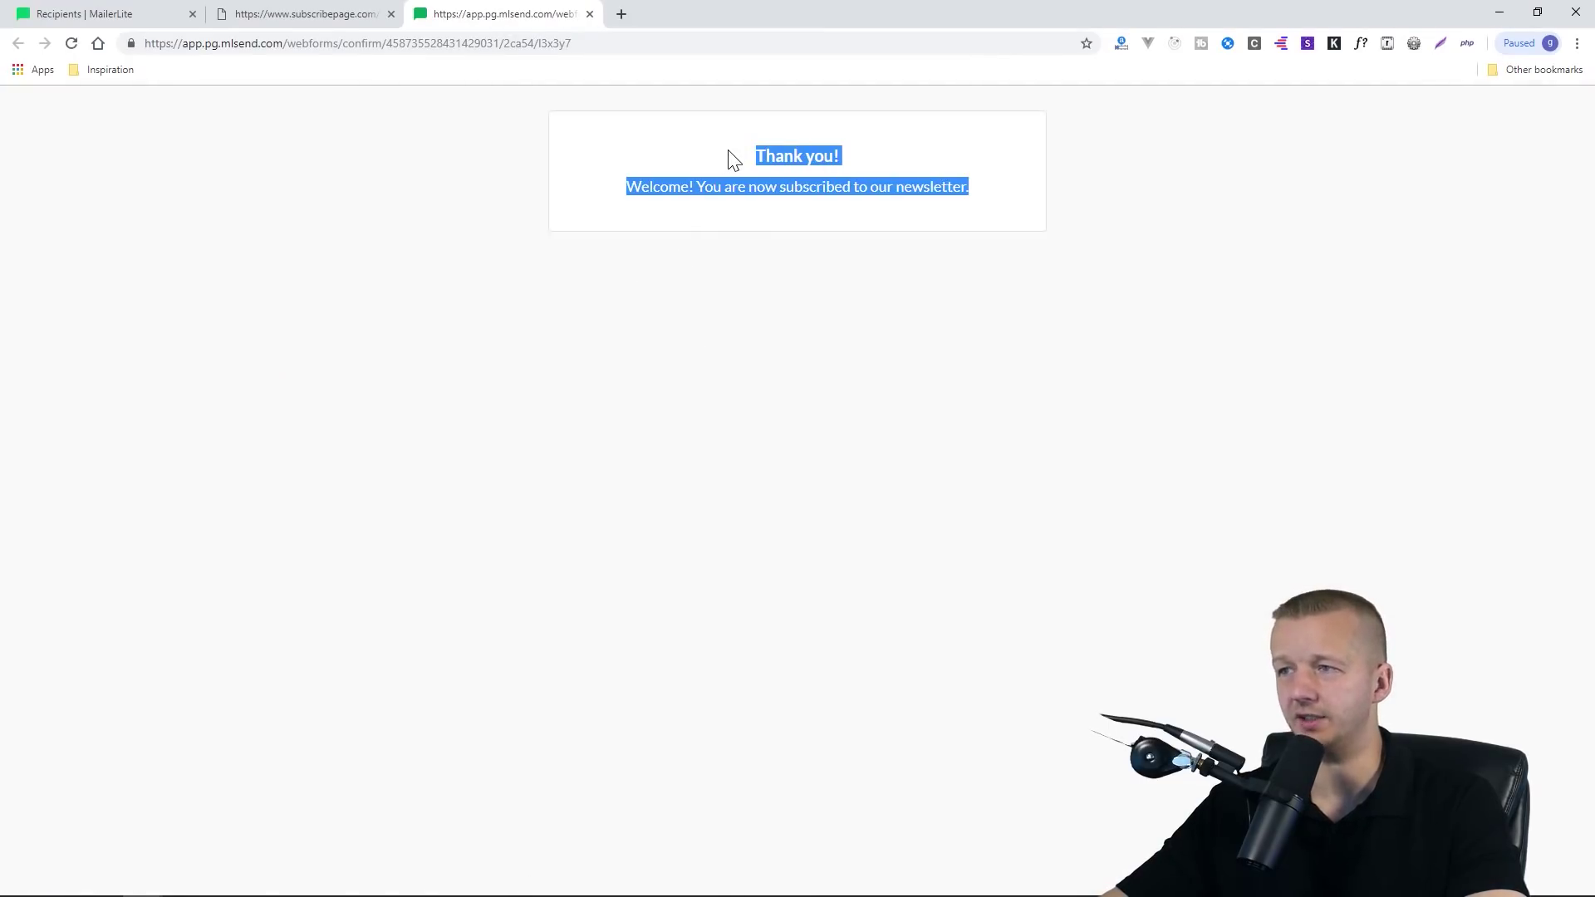
click(728, 162)
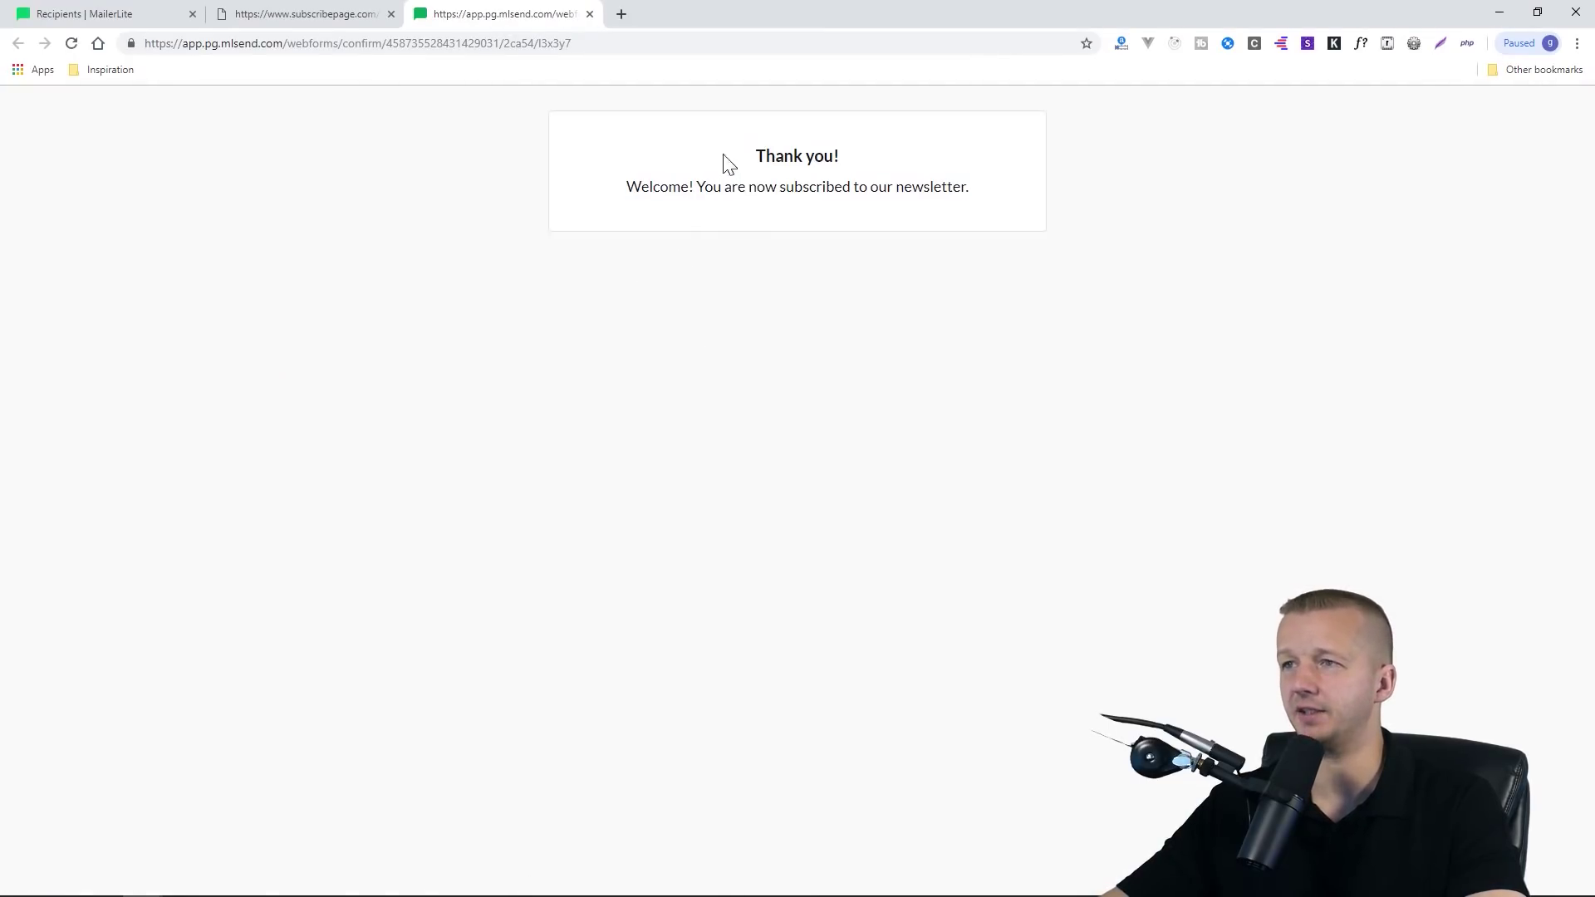
click(590, 14)
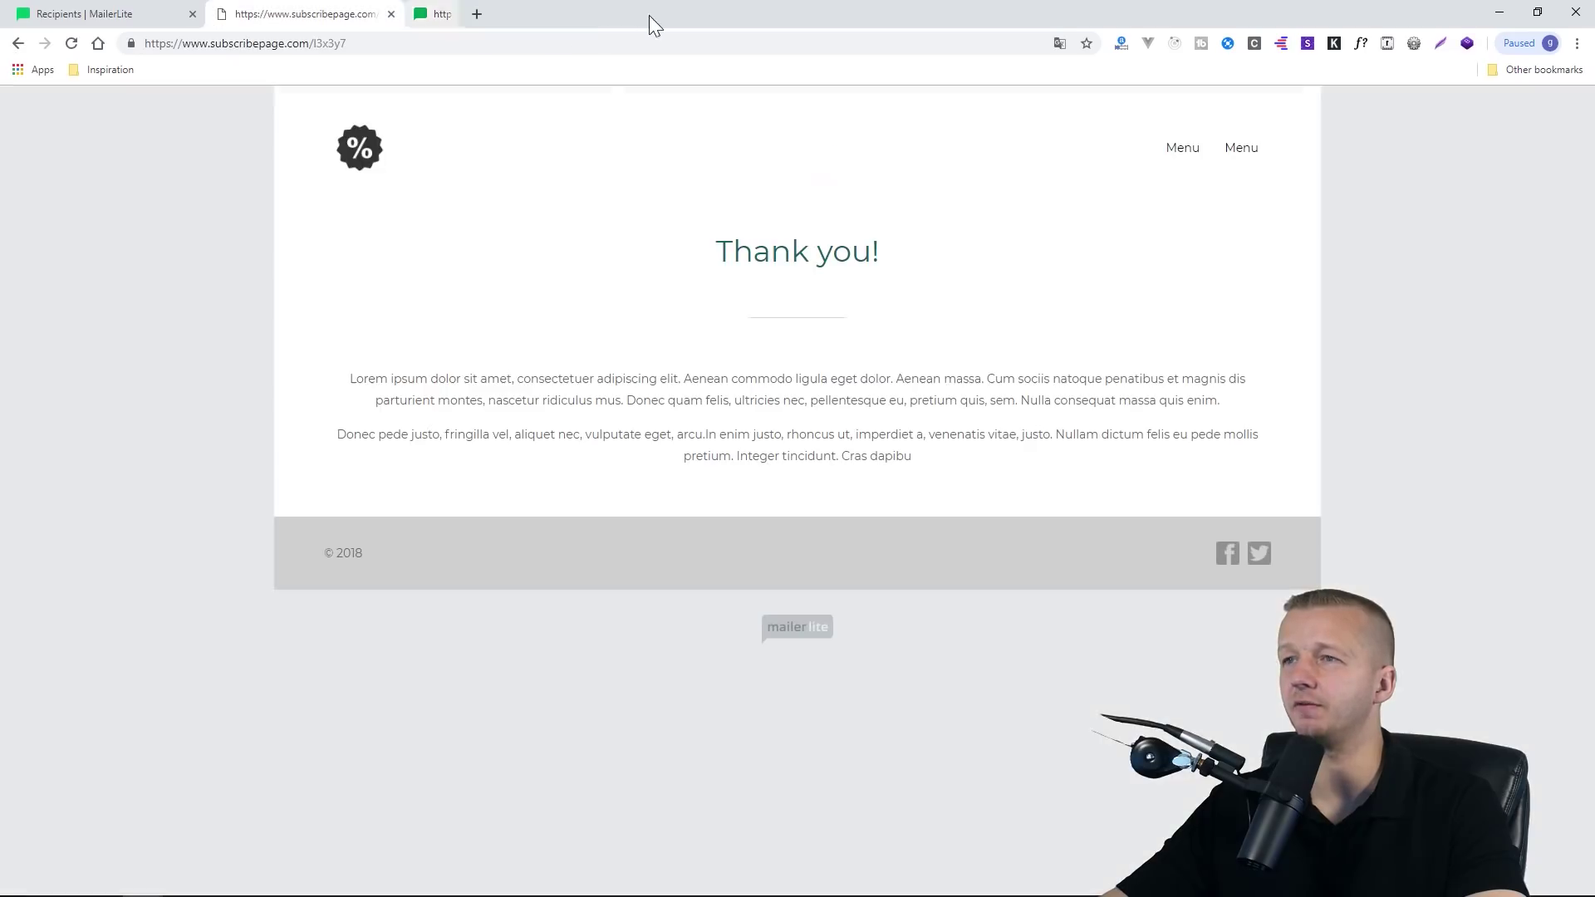
click(391, 14)
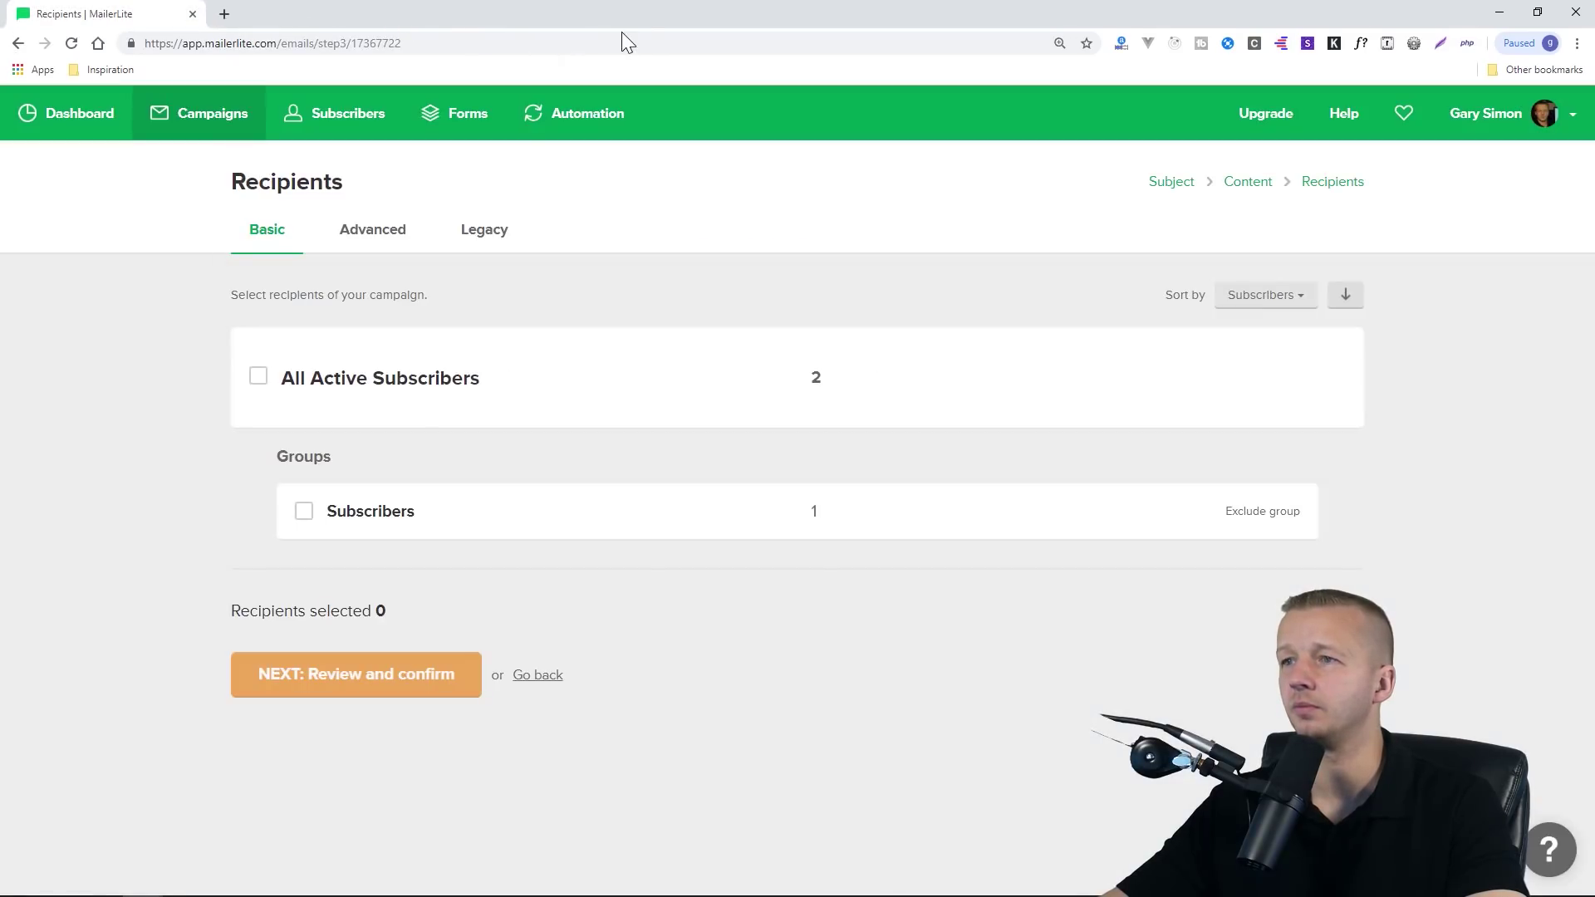
Reload the counts, select the Subscribers group, and continue to Review and confirm
click(72, 44)
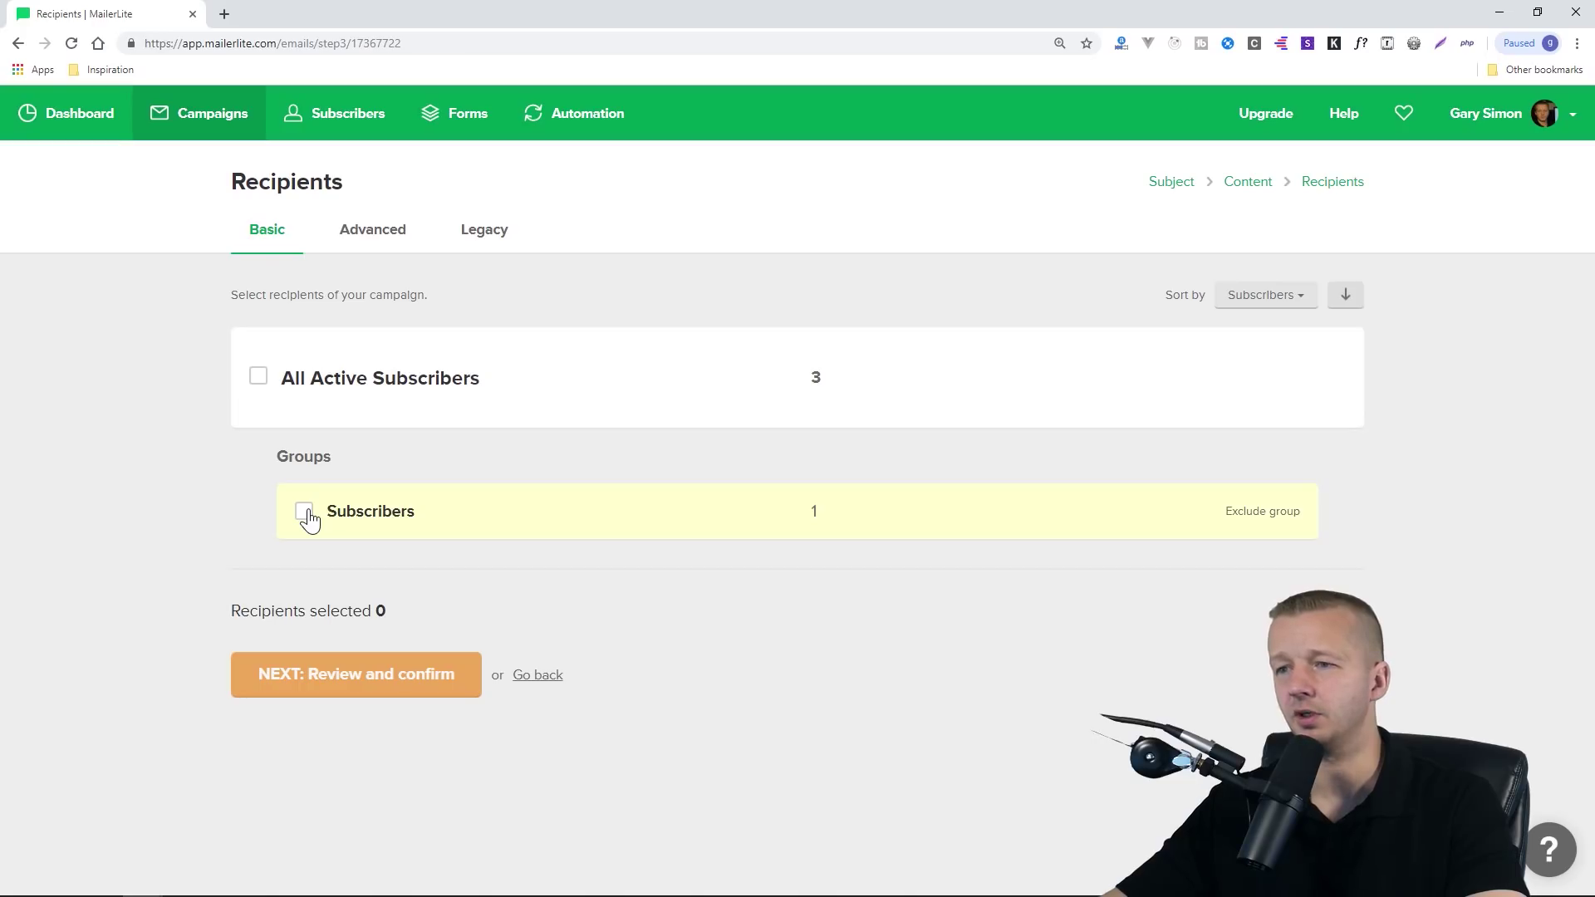
click(341, 684)
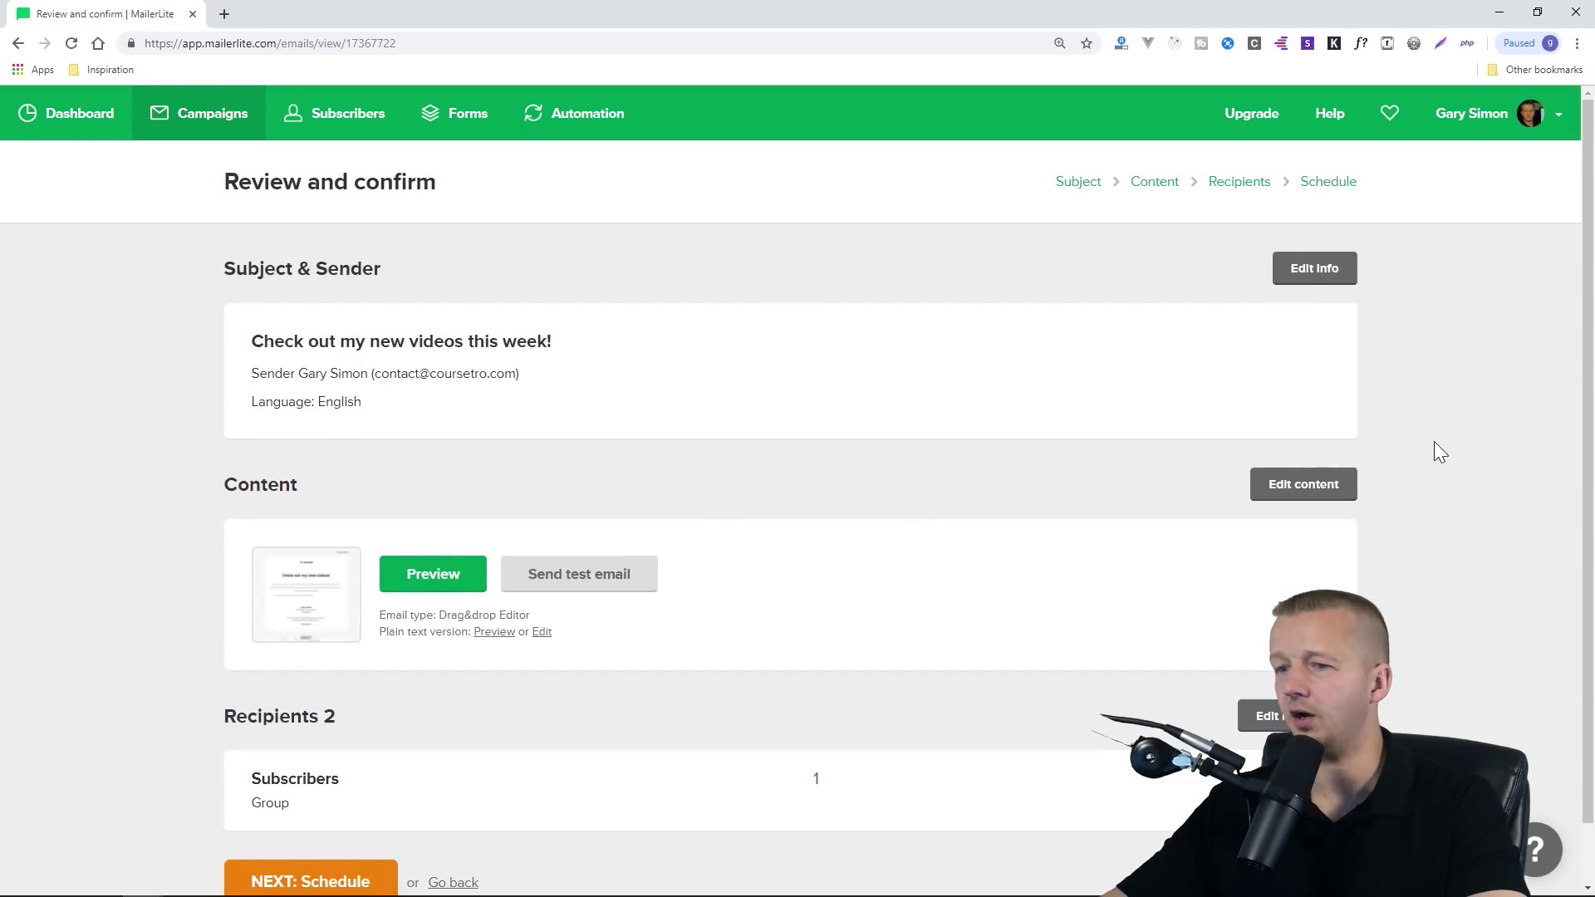
Schedule 'Check out my new videos this week!' with Send now and send it
scroll(1425, 457, down, 1)
click(301, 823)
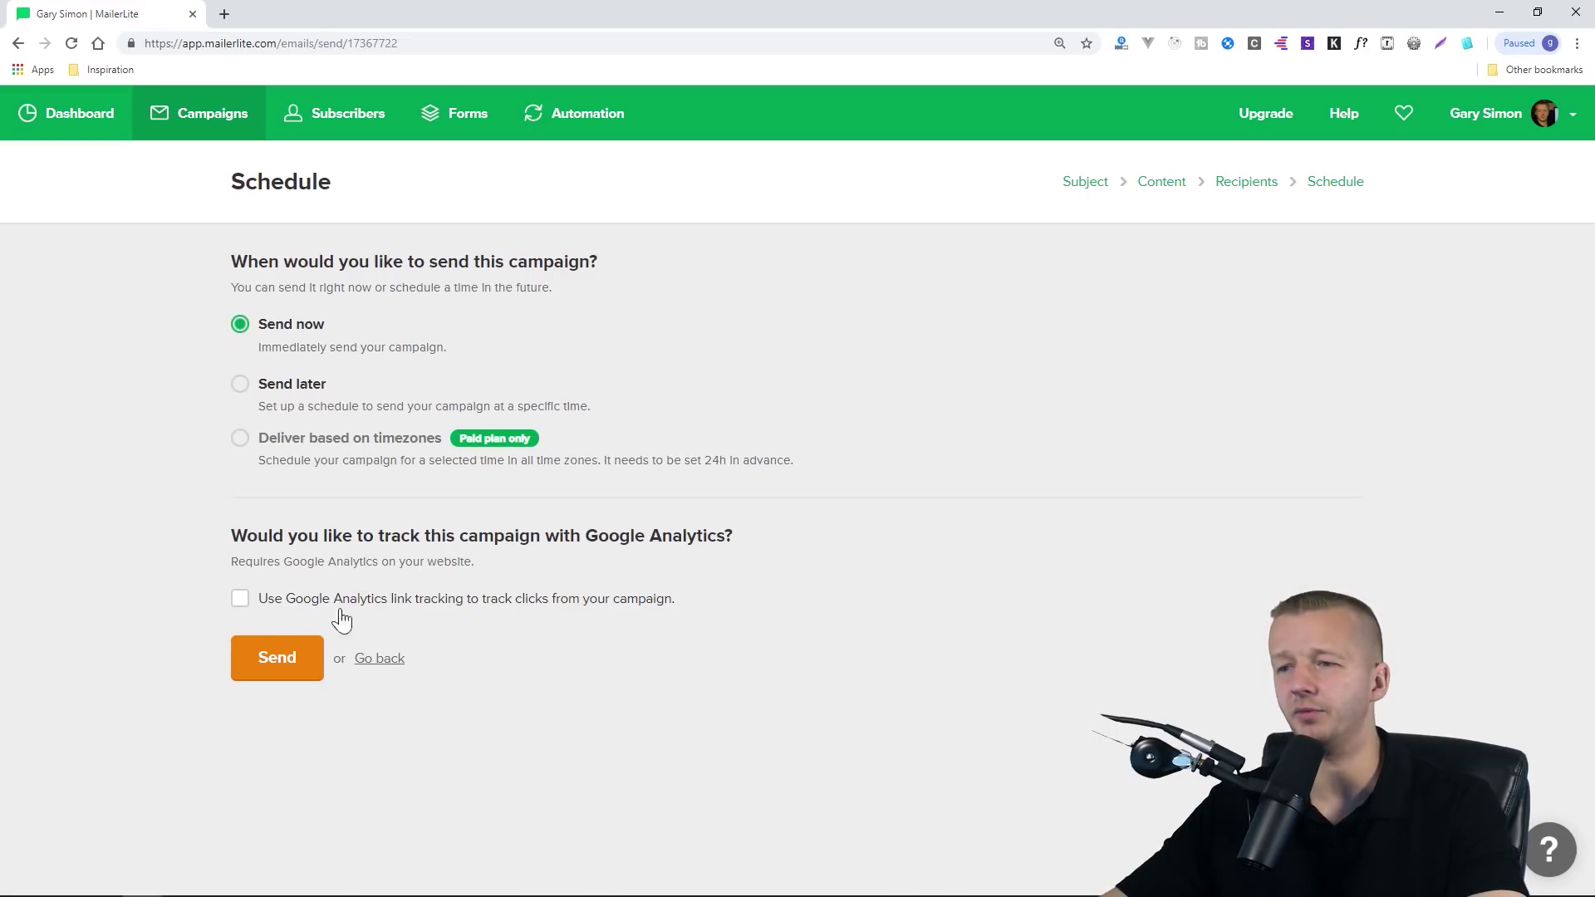
click(278, 664)
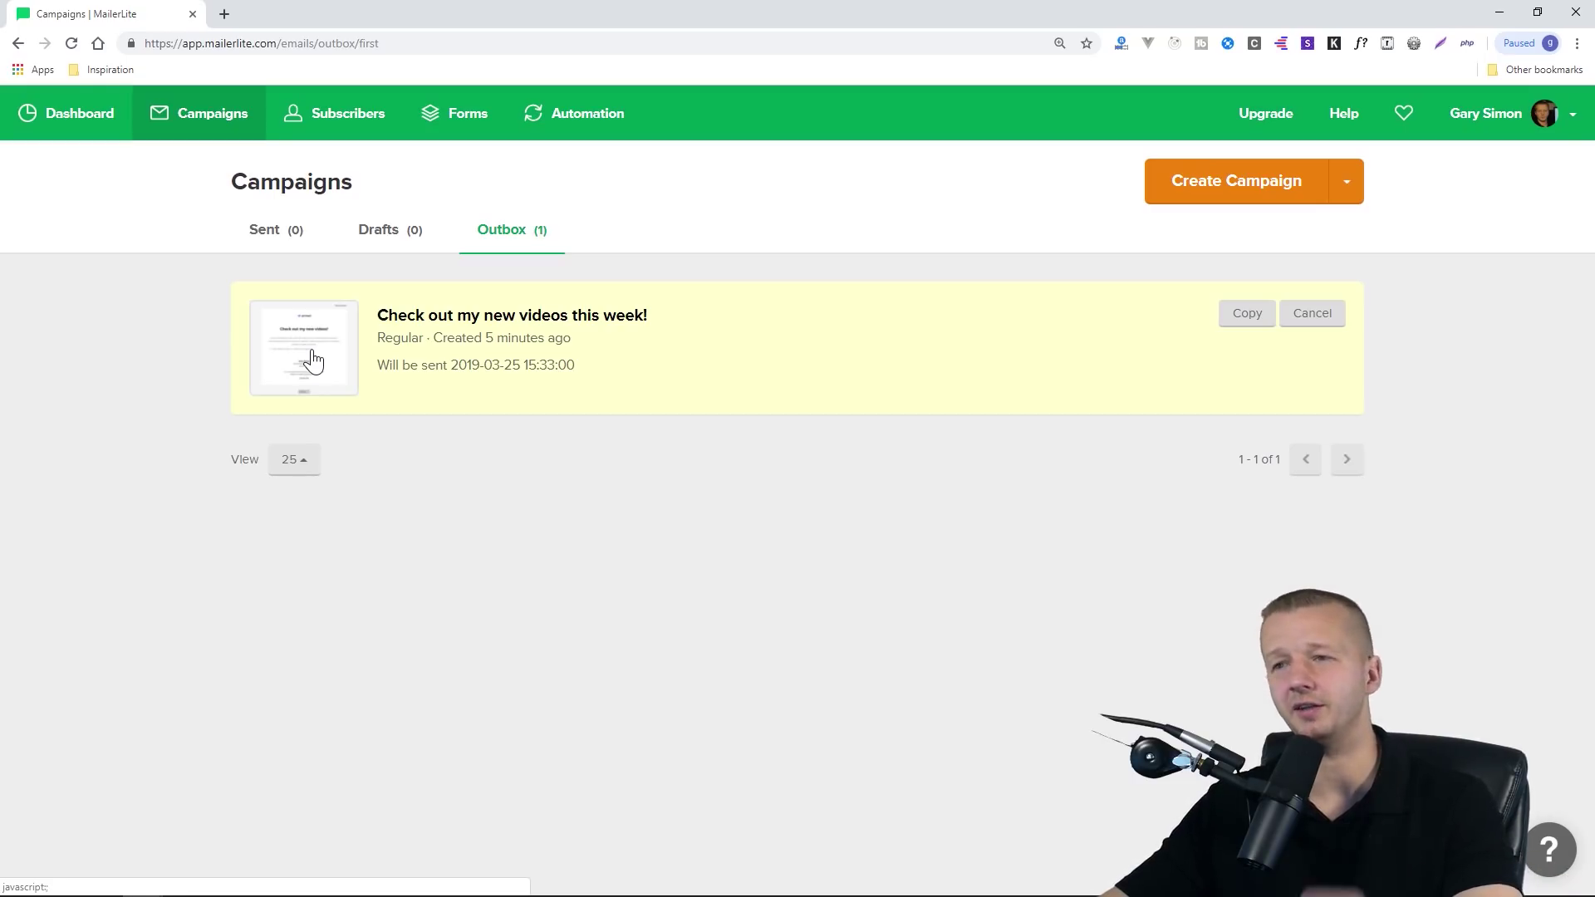
mouse_move(477, 332)
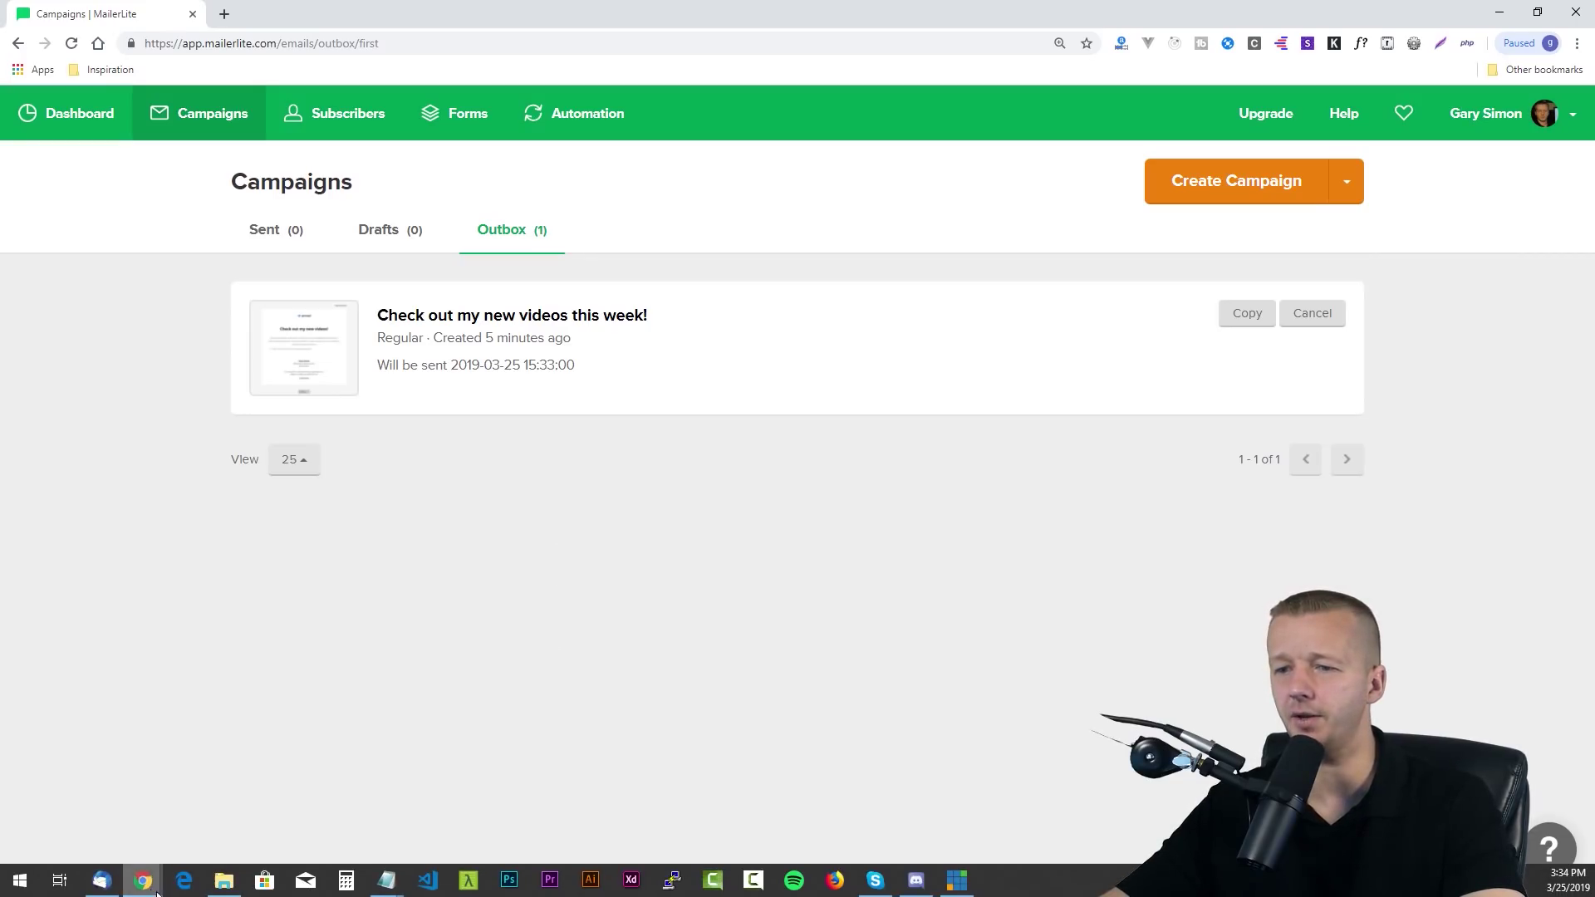
In Thunderbird, show the campaign email's remote content and check its bullet line
click(116, 883)
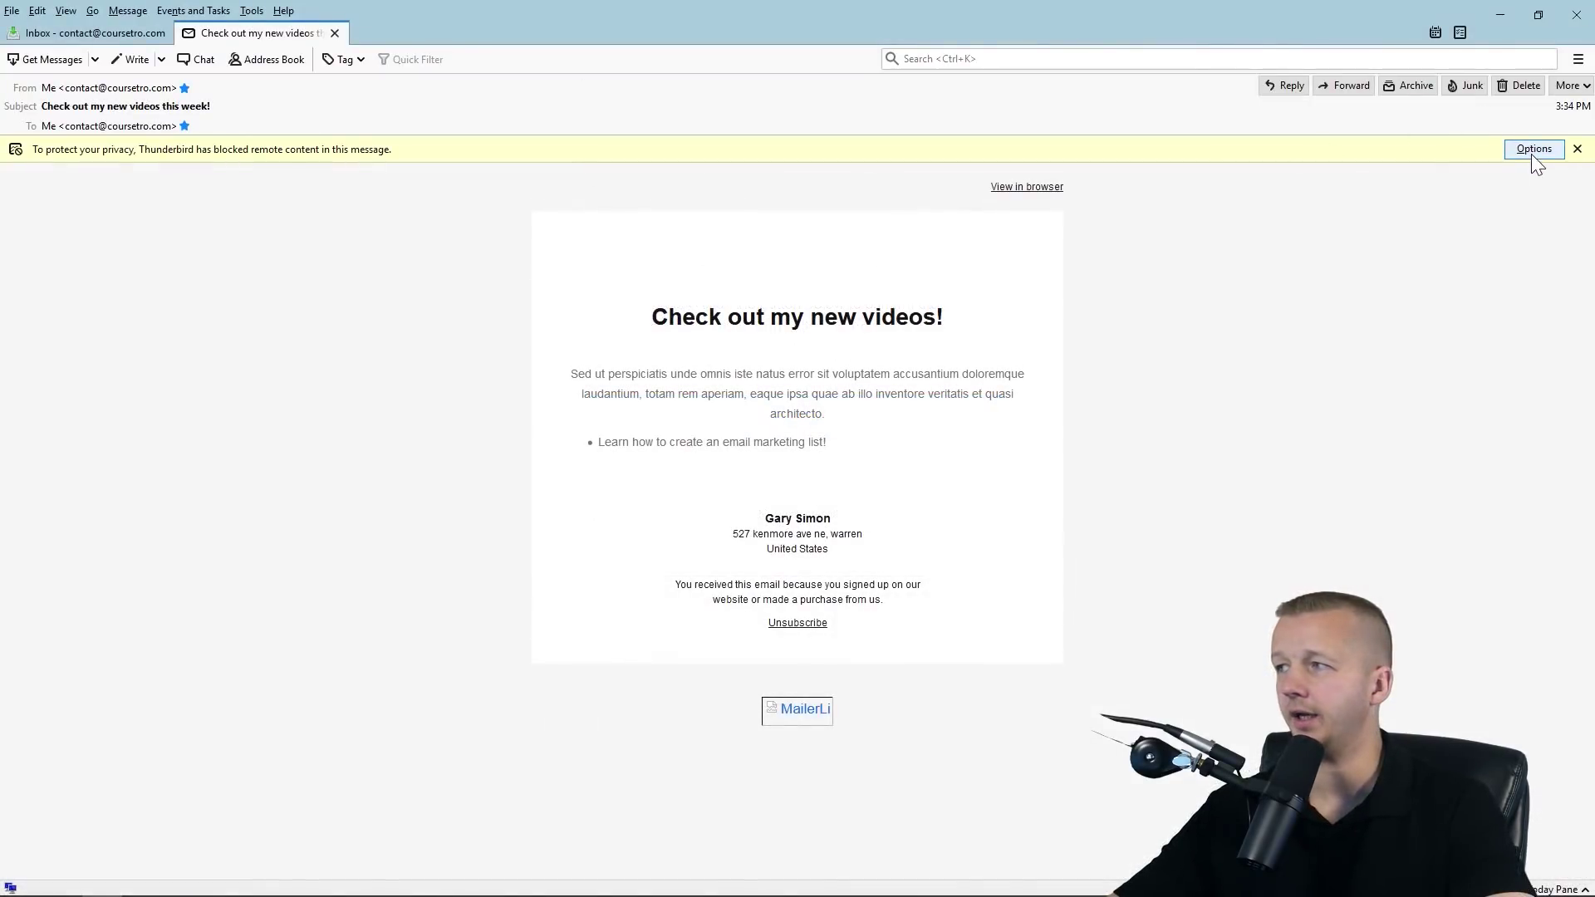
click(1534, 149)
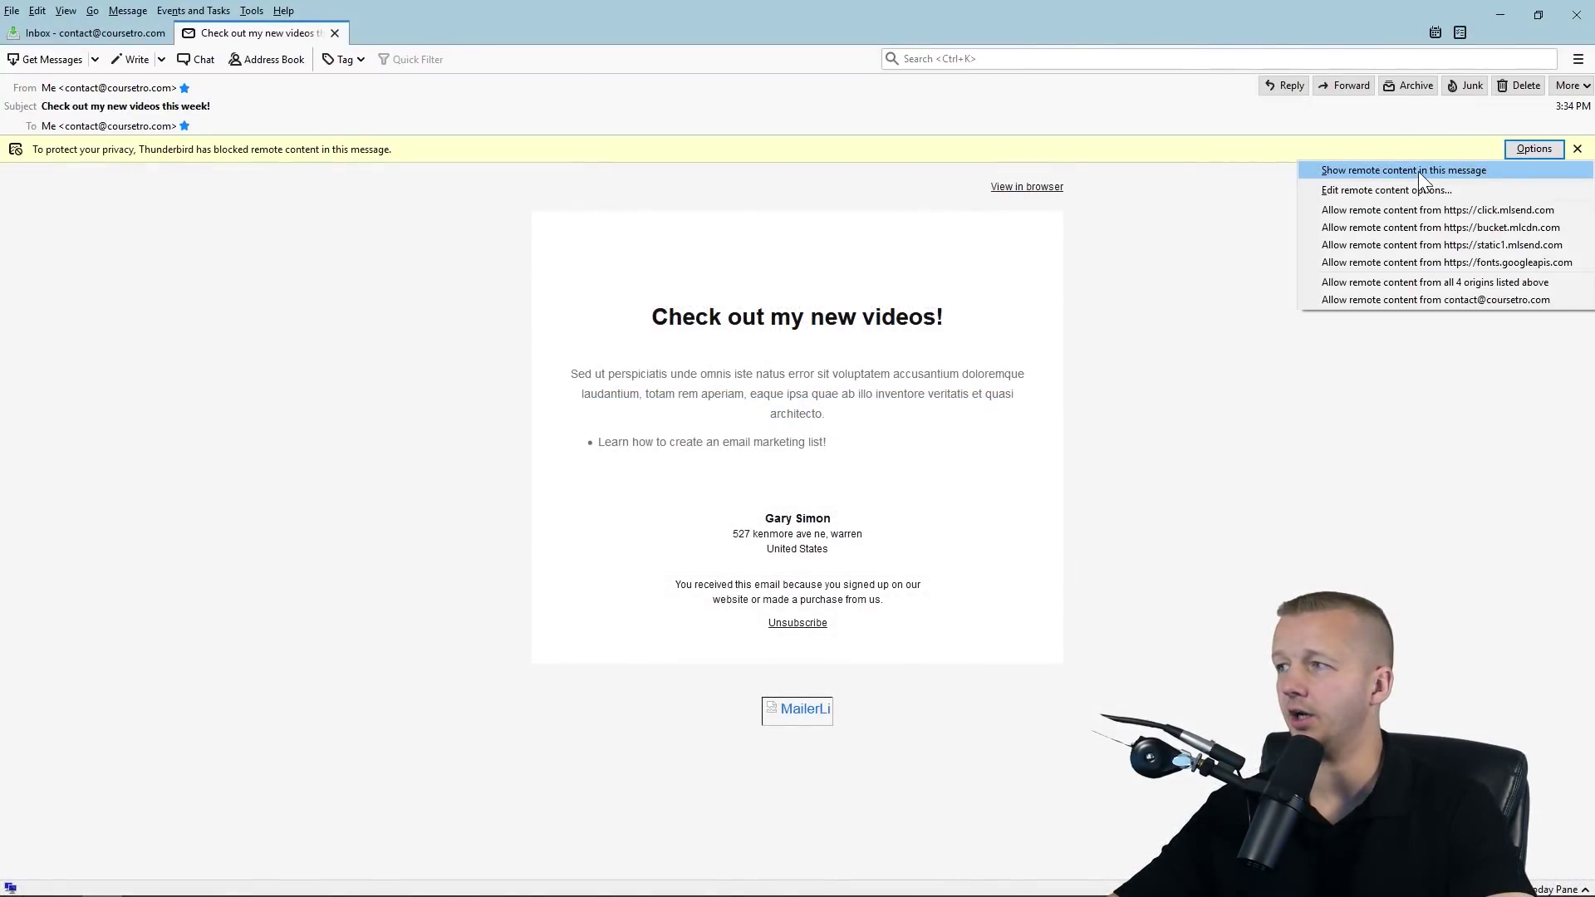
click(1418, 172)
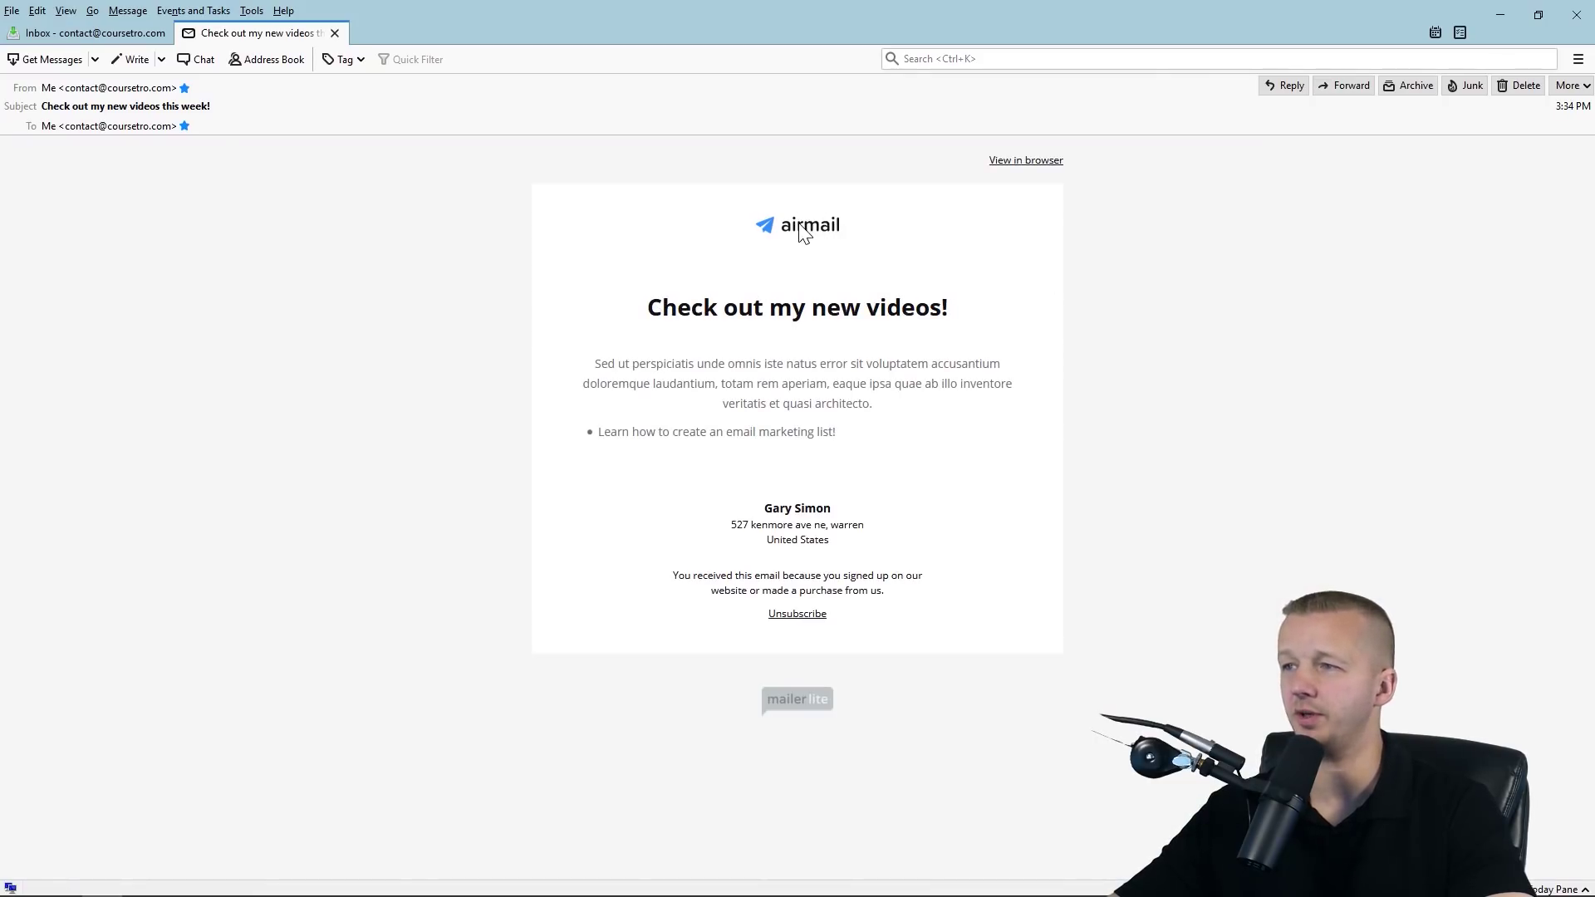
drag(845, 440, 577, 426)
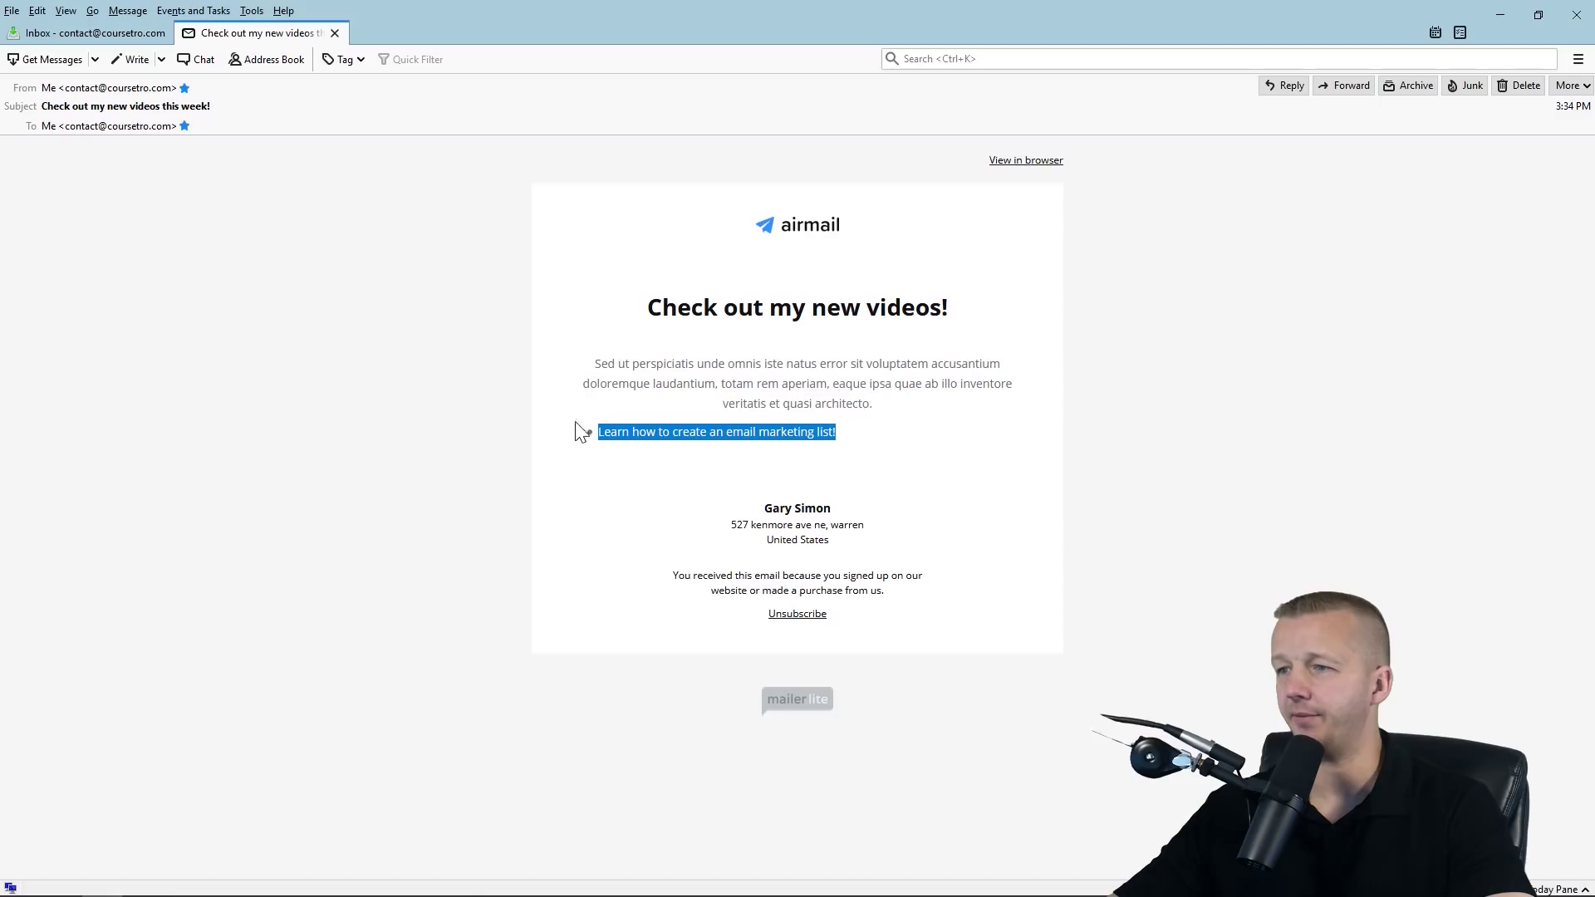
click(803, 366)
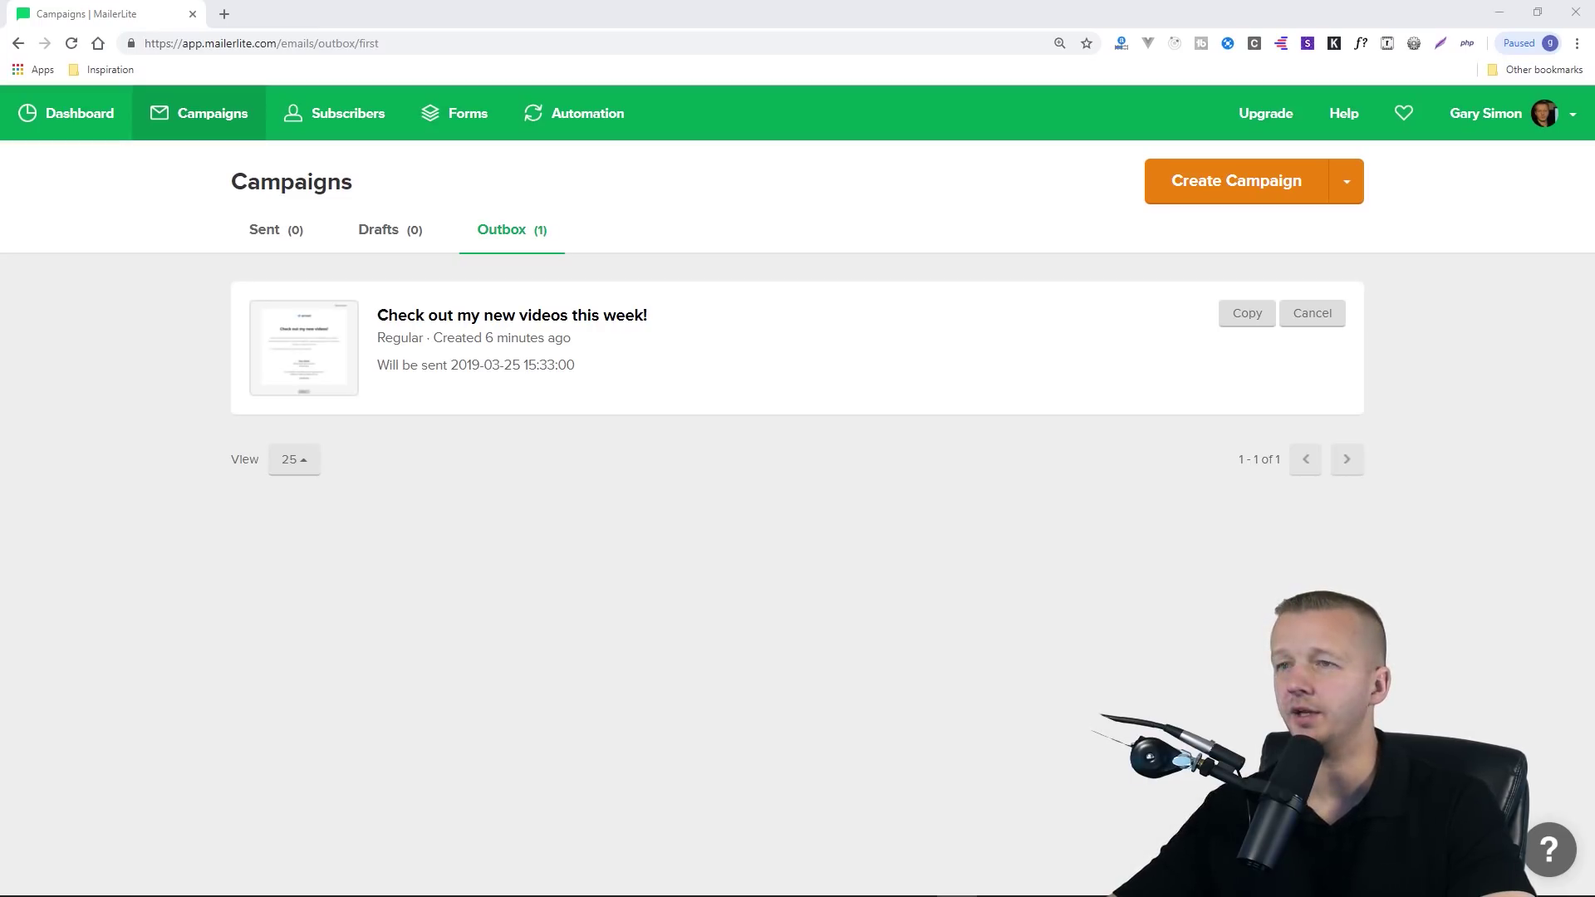
Go to Automation in the top navigation and choose Create your first workflow
click(595, 123)
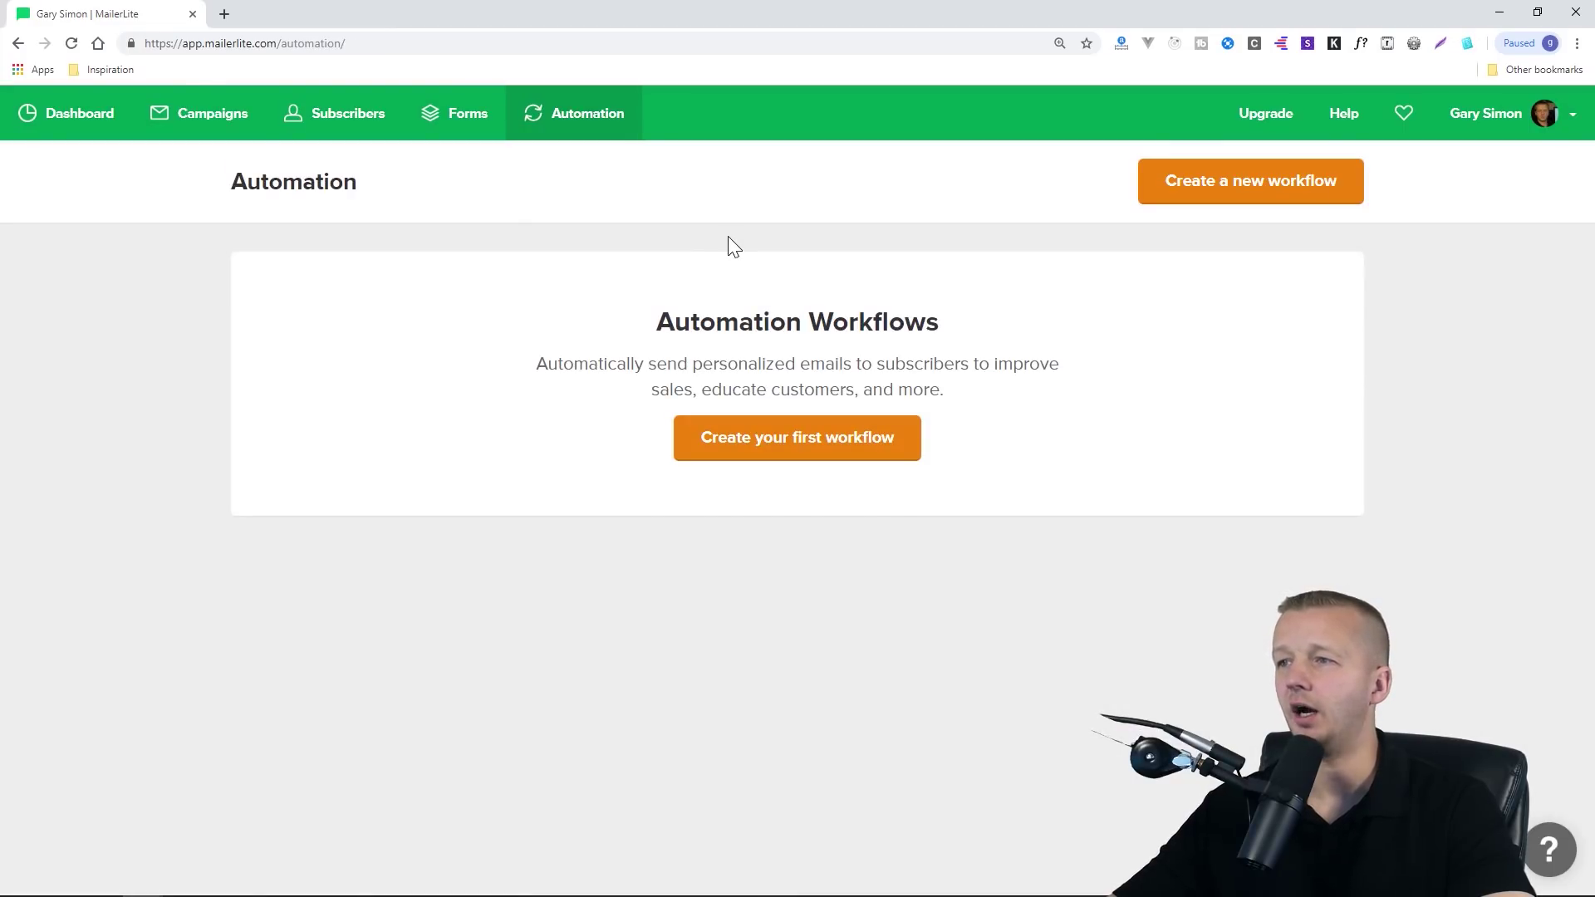
click(798, 441)
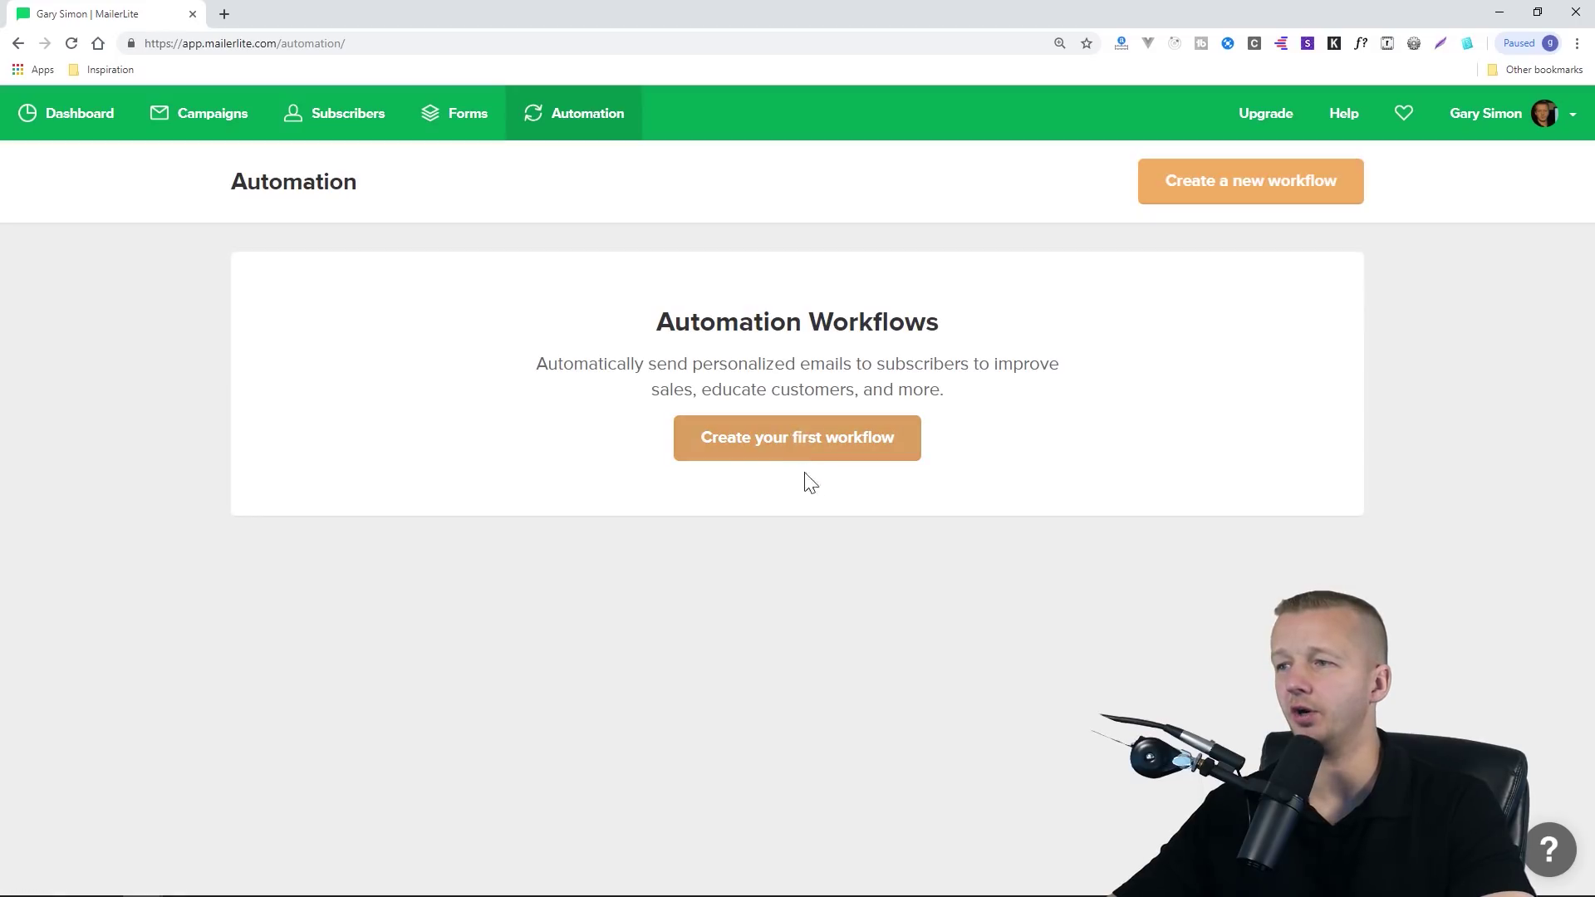